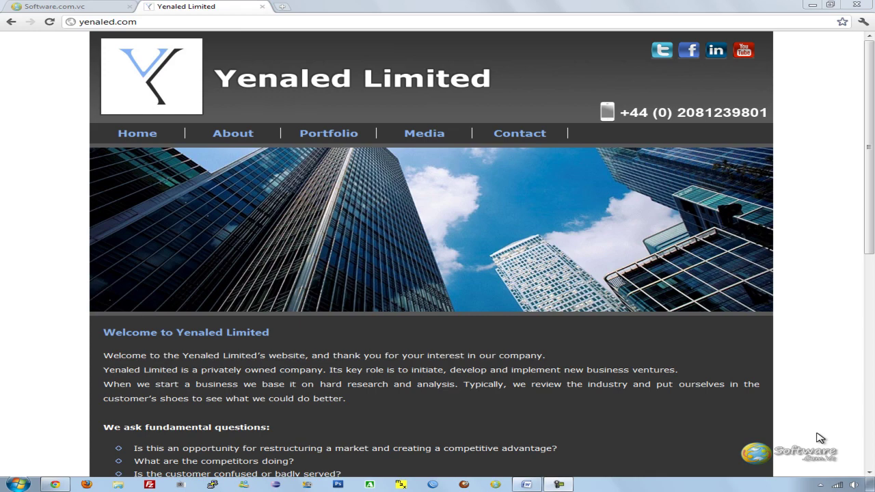
# Step: Look over the Software.com.vc site and the Yenaled Limited home page down to its footer
pyautogui.click(82, 6)
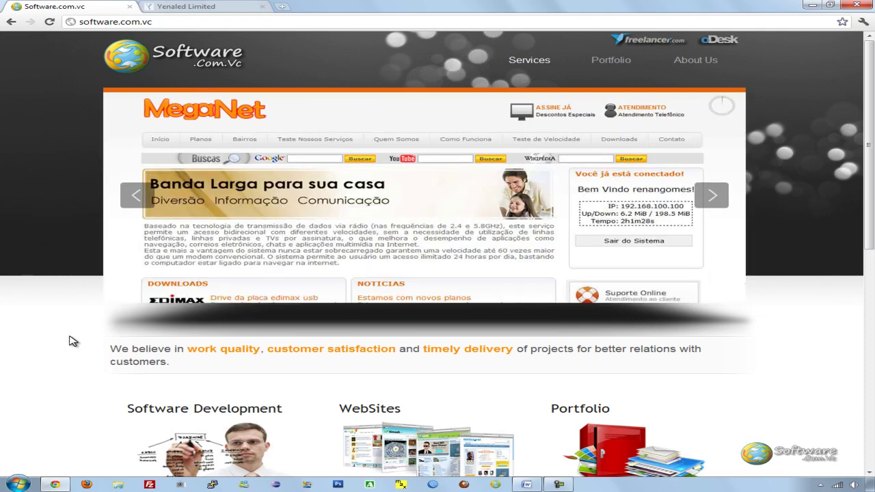
pyautogui.click(170, 7)
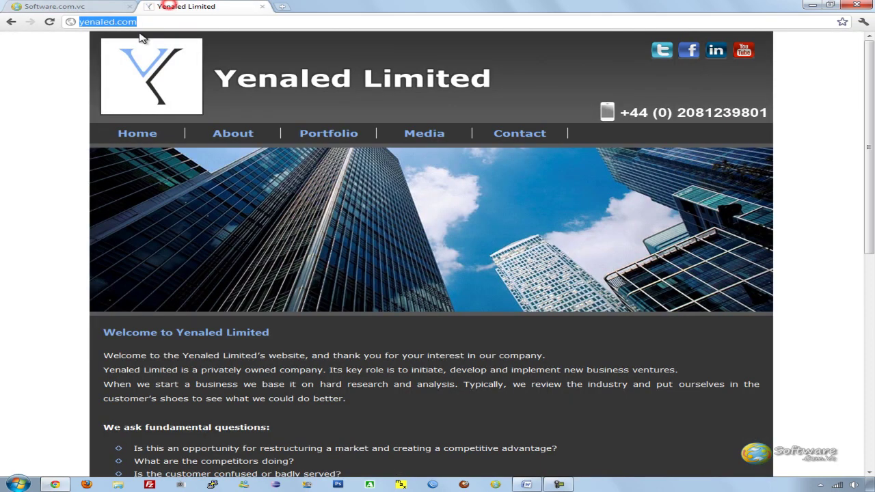
pyautogui.scroll(-1, 68, 279)
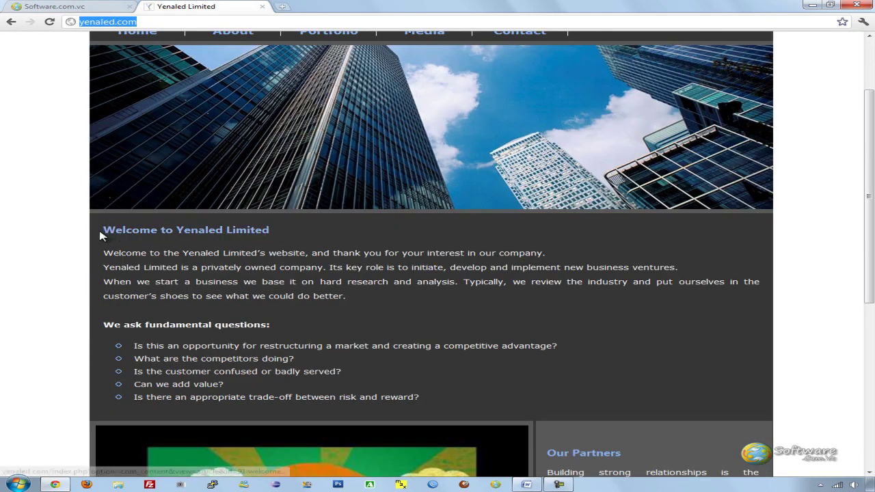
pyautogui.press('Return')
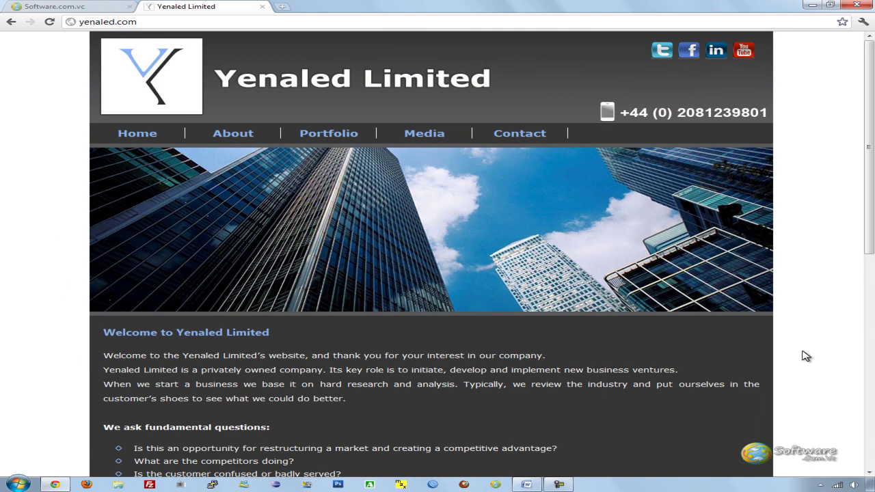
pyautogui.scroll(-6, 807, 357)
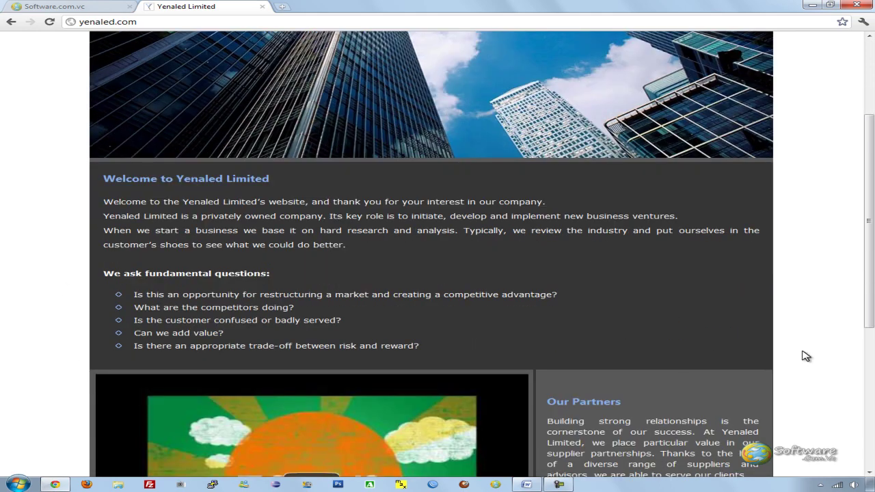
pyautogui.scroll(-1, 805, 362)
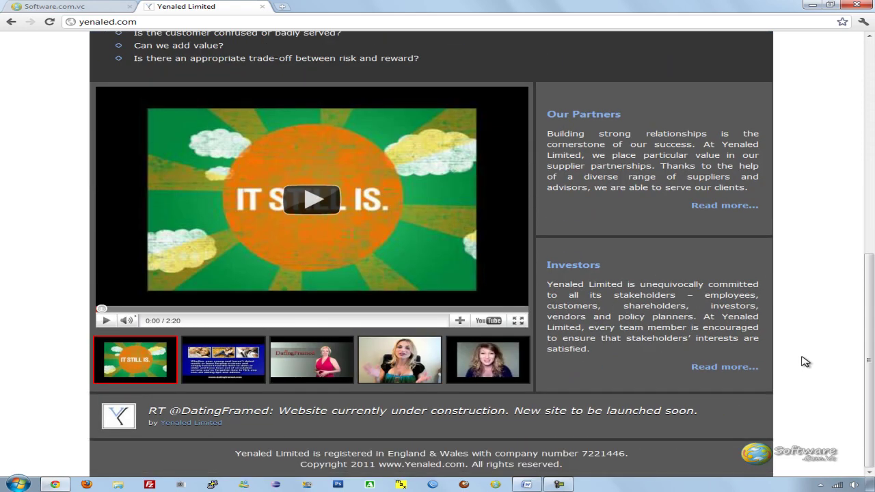
pyautogui.scroll(4, 807, 334)
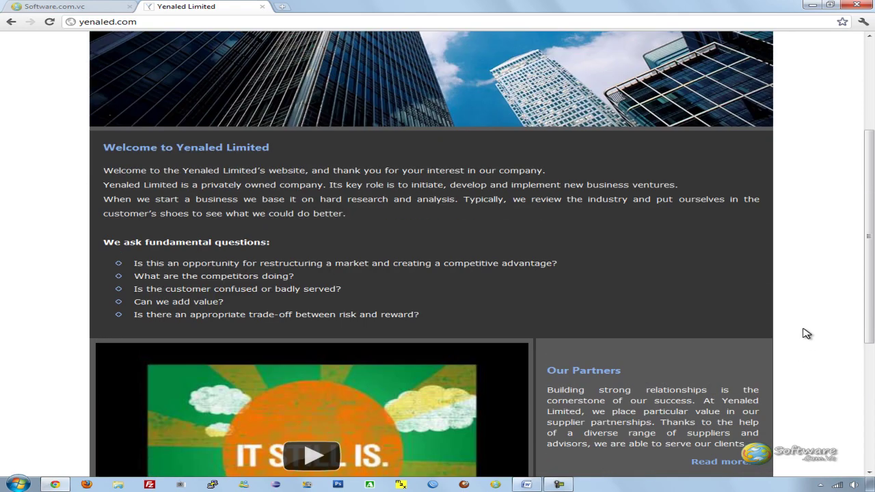
pyautogui.scroll(3, 792, 361)
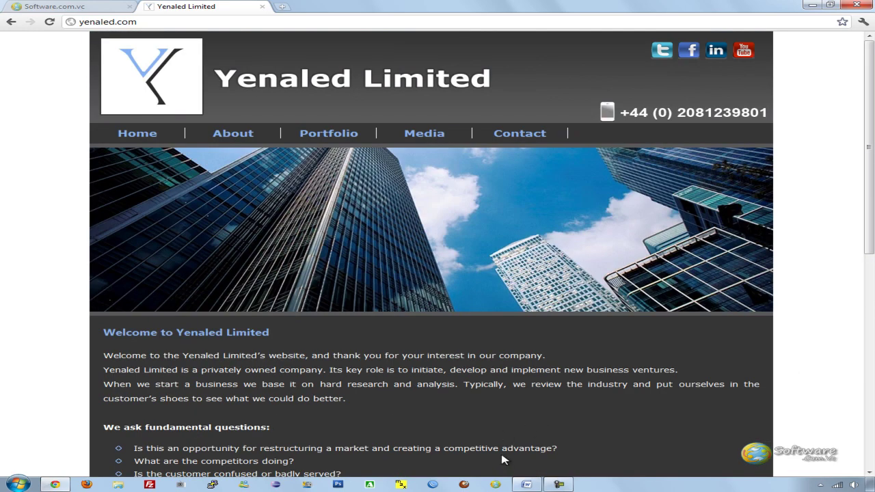
# Step: Switch to Doc1.docx in Word, reduce the zoom to 150%, and examine the annotated Links table screenshot on the first page
pyautogui.click(527, 484)
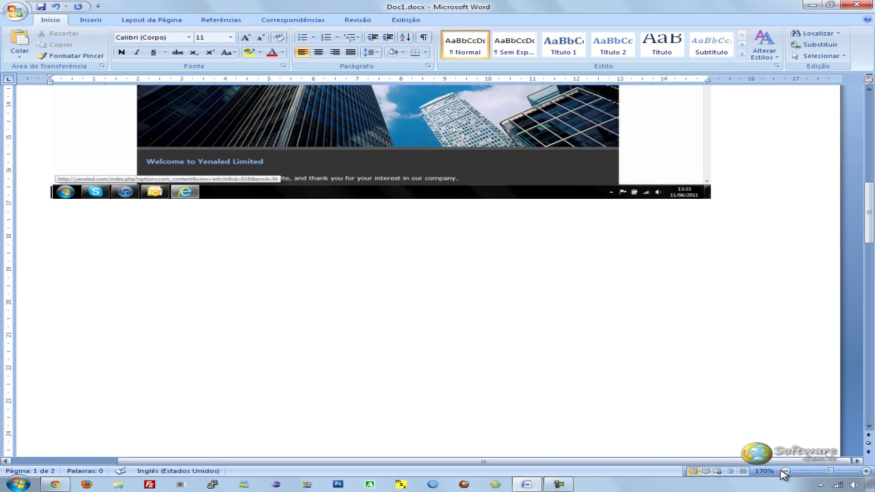
pyautogui.click(785, 471)
pyautogui.click(786, 471)
pyautogui.scroll(5, 469, 330)
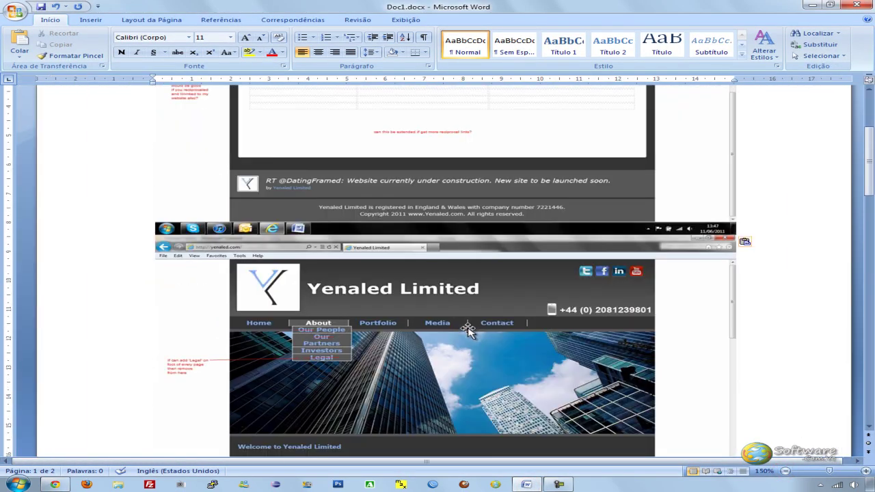
pyautogui.click(798, 249)
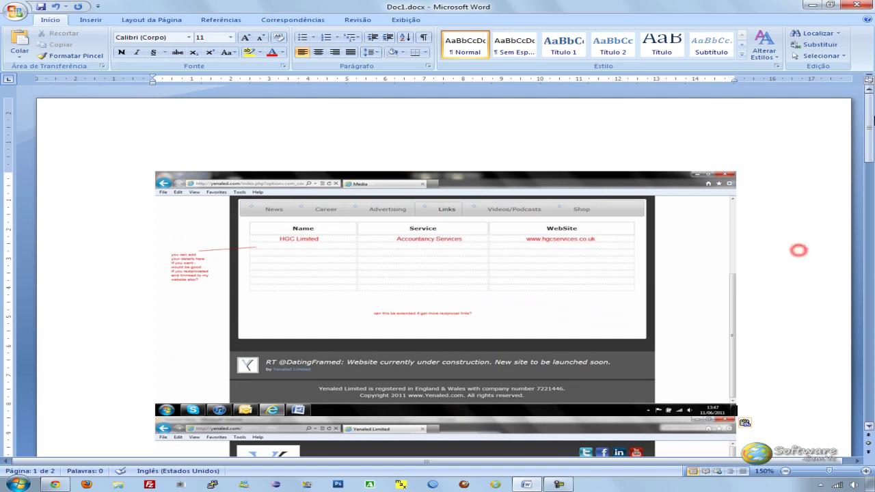
pyautogui.moveTo(870, 108)
pyautogui.mouseDown()
pyautogui.moveTo(870, 335)
pyautogui.moveTo(869, 113)
pyautogui.mouseUp()
pyautogui.moveTo(870, 132)
pyautogui.mouseDown()
pyautogui.moveTo(871, 194)
pyautogui.moveTo(870, 134)
pyautogui.mouseUp()
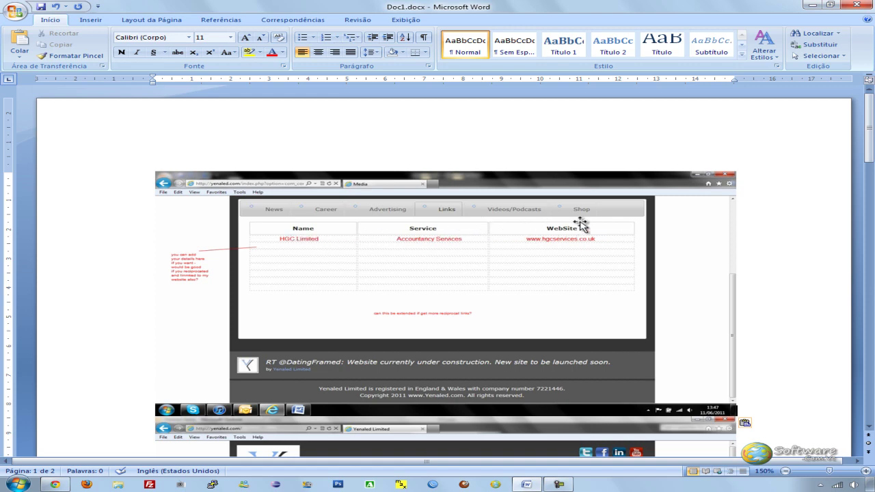
# Step: Switch back to the Yenaled home page in Chrome and look over its address and welcome section
pyautogui.click(55, 484)
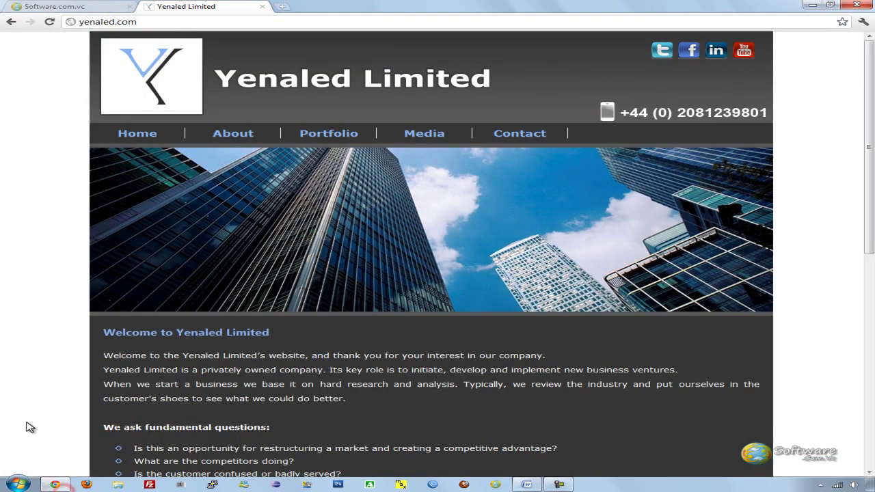
pyautogui.click(149, 21)
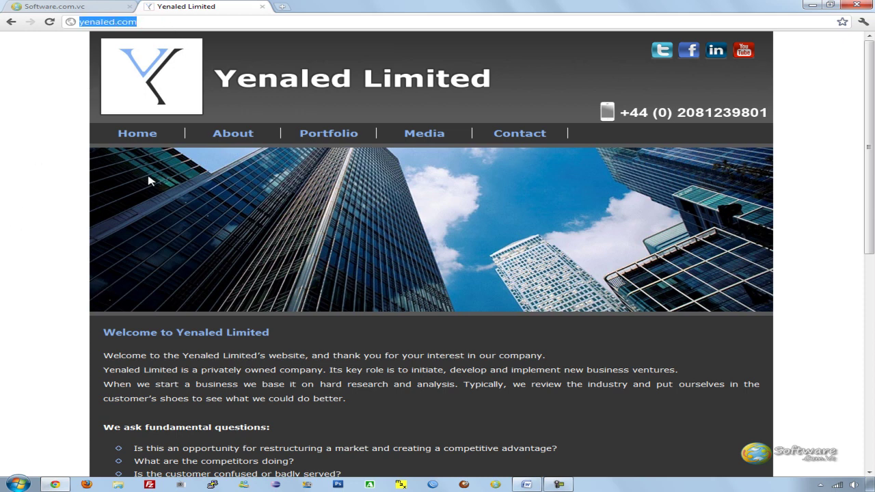
pyautogui.click(84, 215)
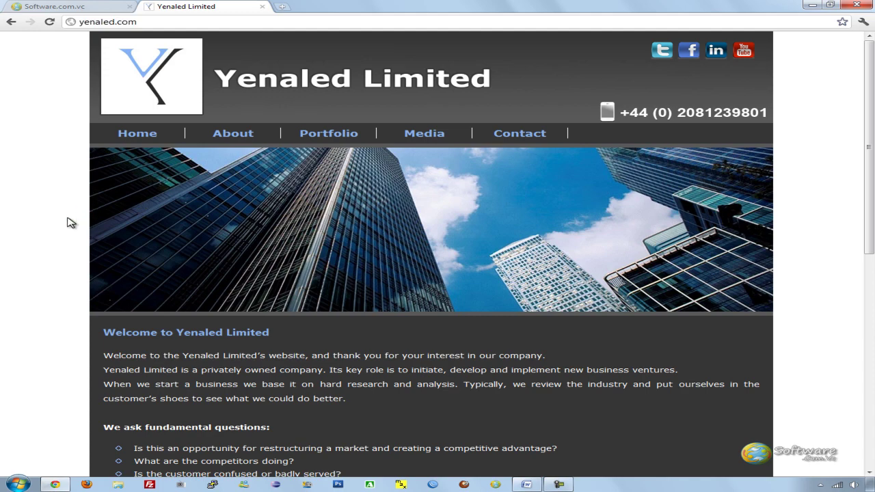
pyautogui.scroll(-3, 71, 222)
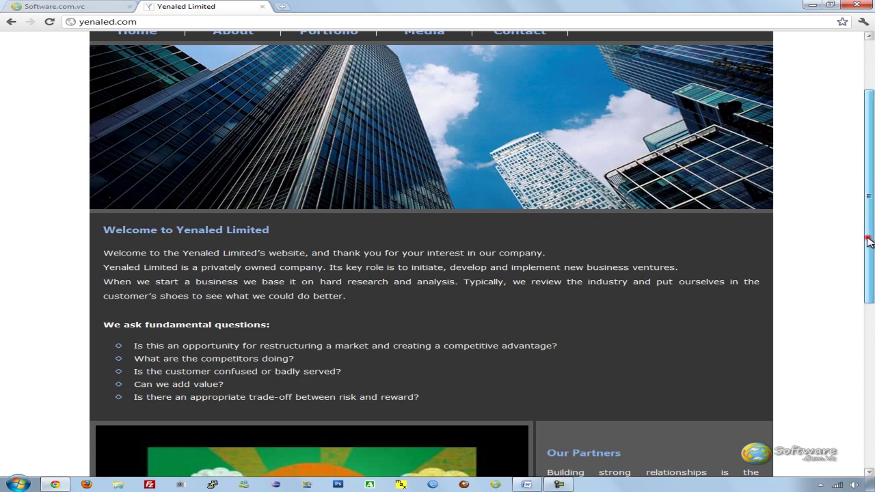
pyautogui.moveTo(867, 237); pyautogui.dragTo(869, 174)
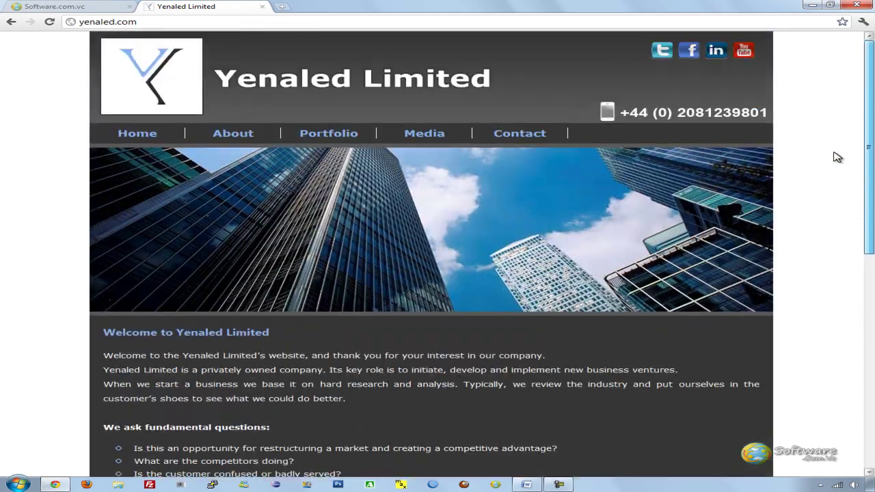
# Step: Open yenaled.com/administrator in a new browser tab and log in to the Joomla back-end with the prefilled credentials
pyautogui.click(161, 22)
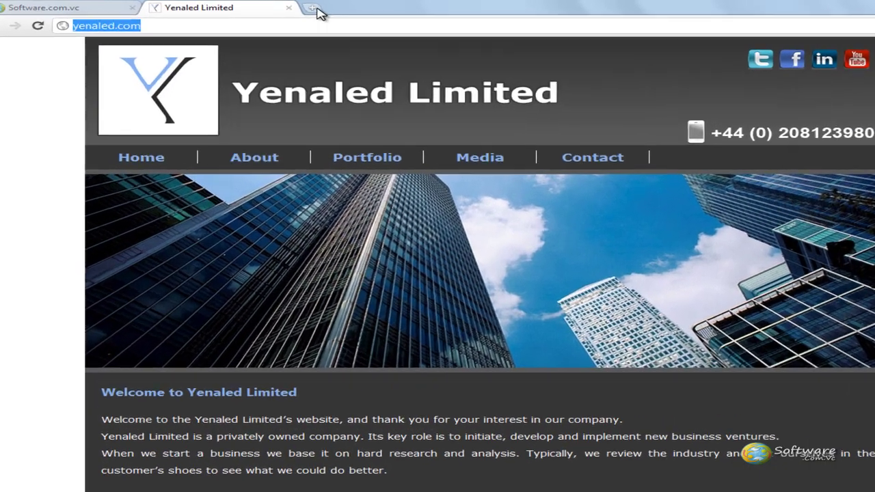
pyautogui.click(281, 7)
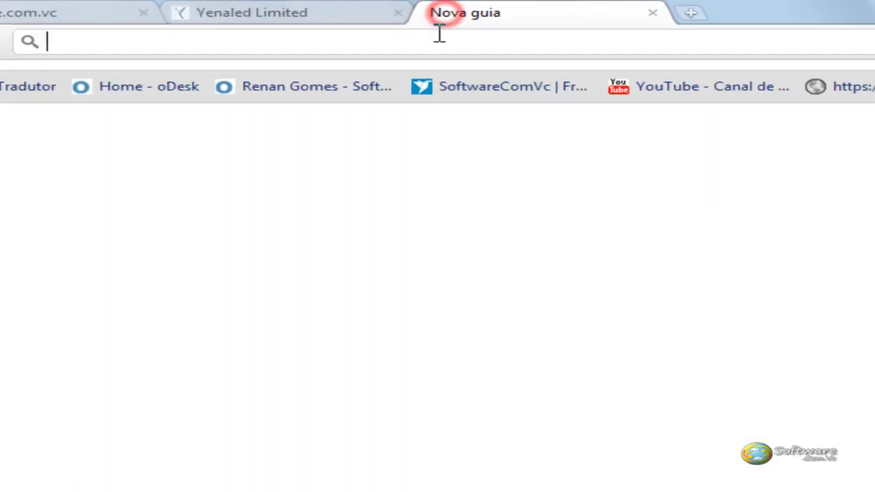
pyautogui.write('ye')
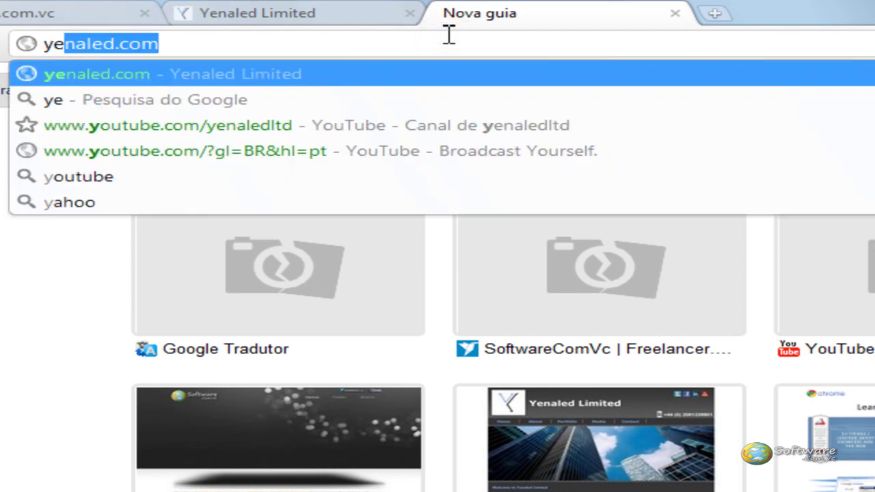
pyautogui.write('naled')
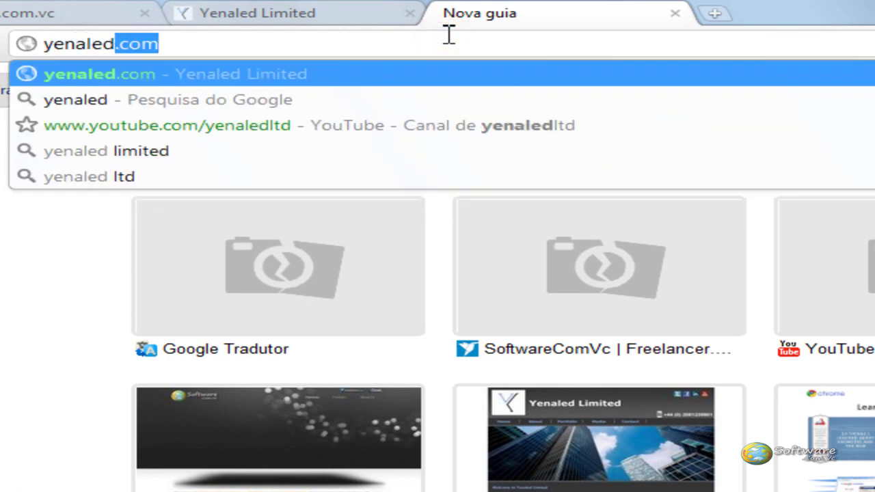
pyautogui.write('.com')
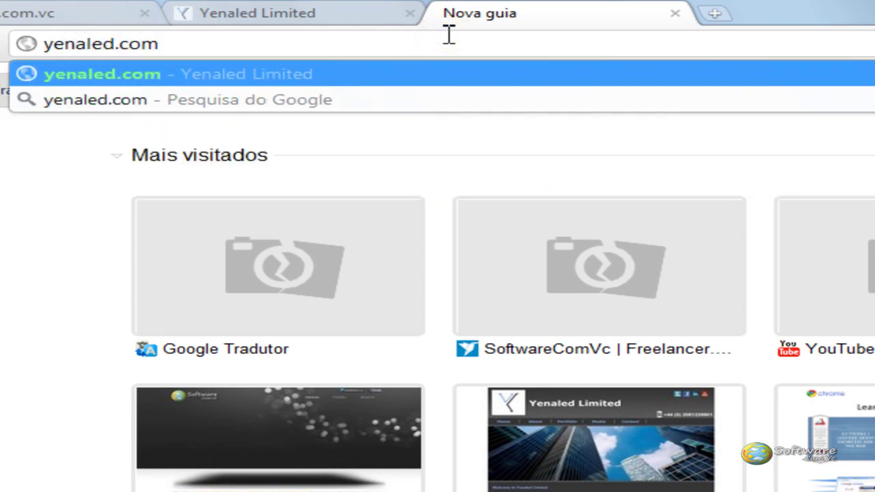
pyautogui.write('/')
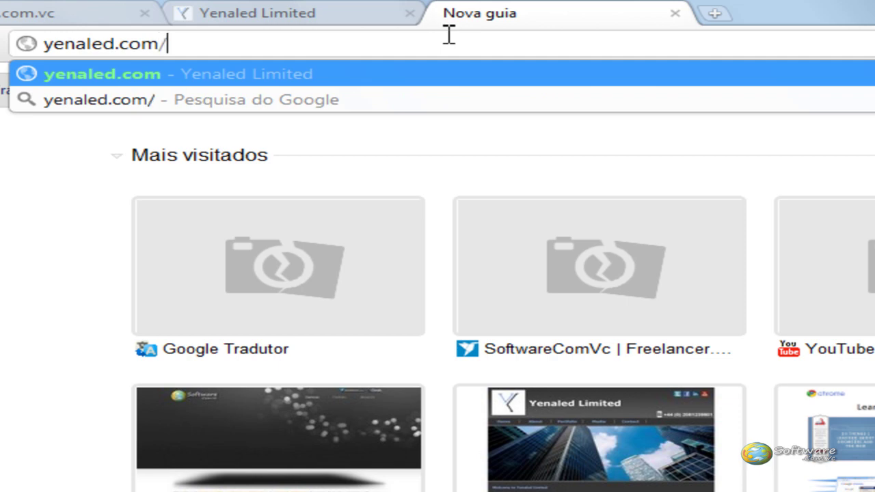
pyautogui.write('administra')
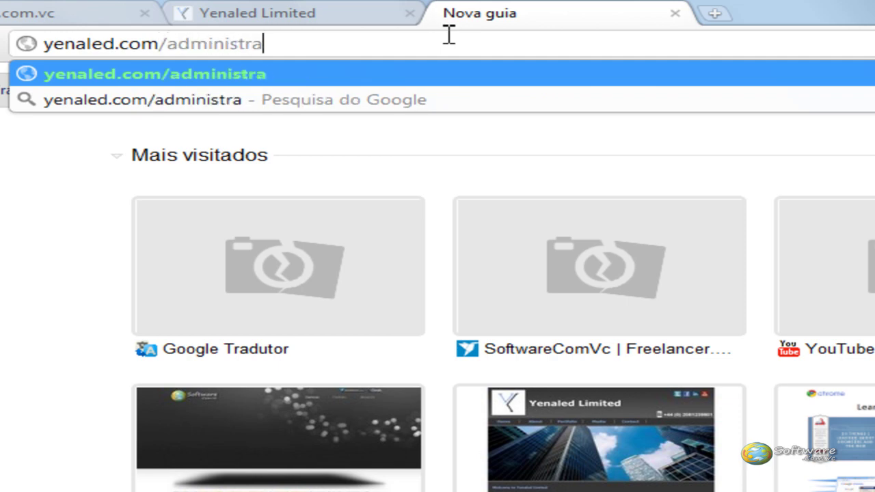
pyautogui.write('tor')
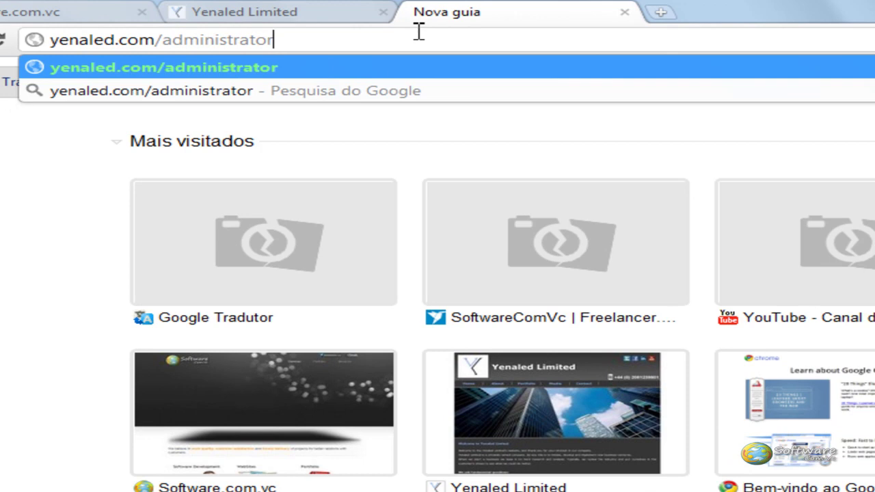
pyautogui.press('Return')
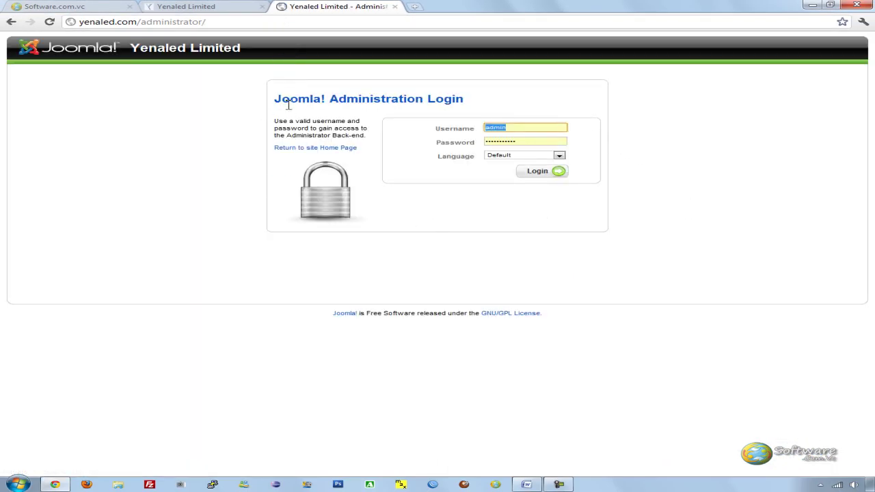
pyautogui.press('Return')
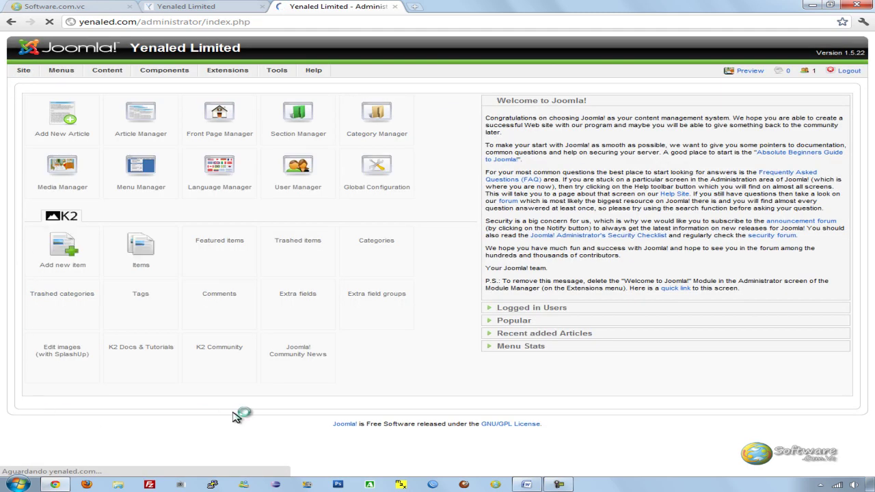
# Step: Look at the public site, the Joomla control panel and the change requests in the Word document, then return to Chrome
pyautogui.click(201, 8)
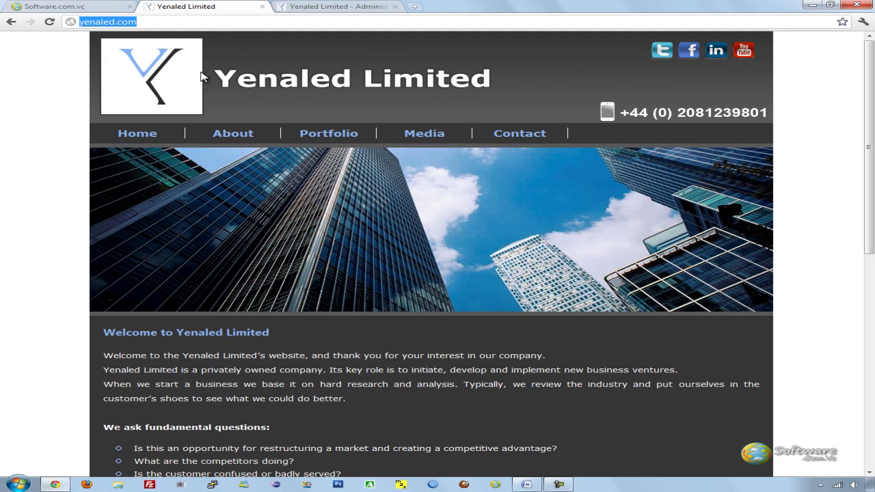
pyautogui.click(347, 6)
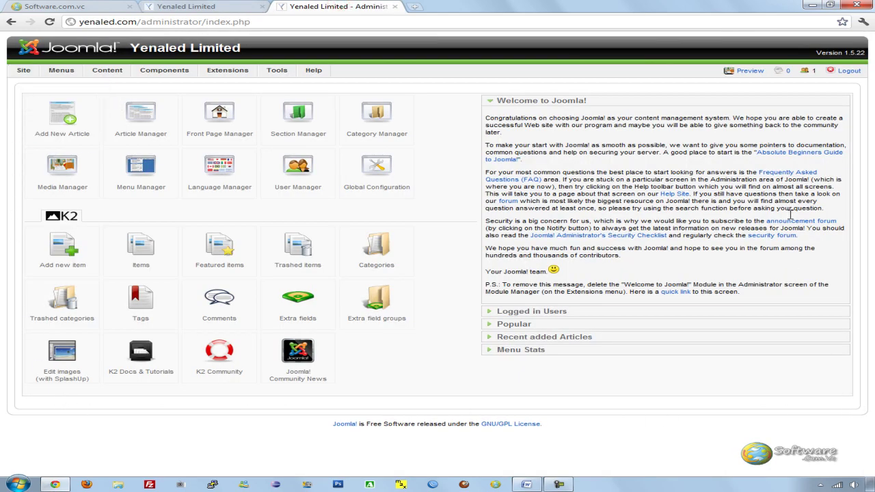
pyautogui.click(527, 484)
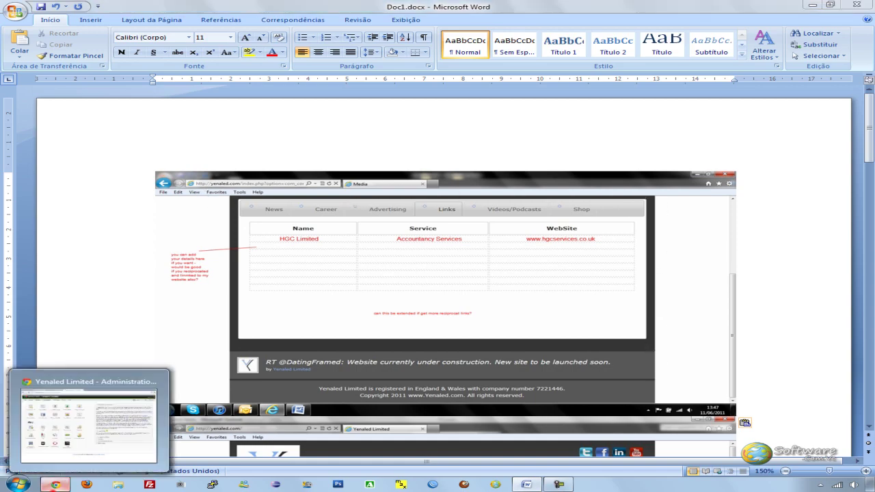
pyautogui.click(54, 485)
# Step: Open the public site's Media page and view its Career, Advertising, Links, Videos/Podcasts and Shop sections
pyautogui.click(170, 7)
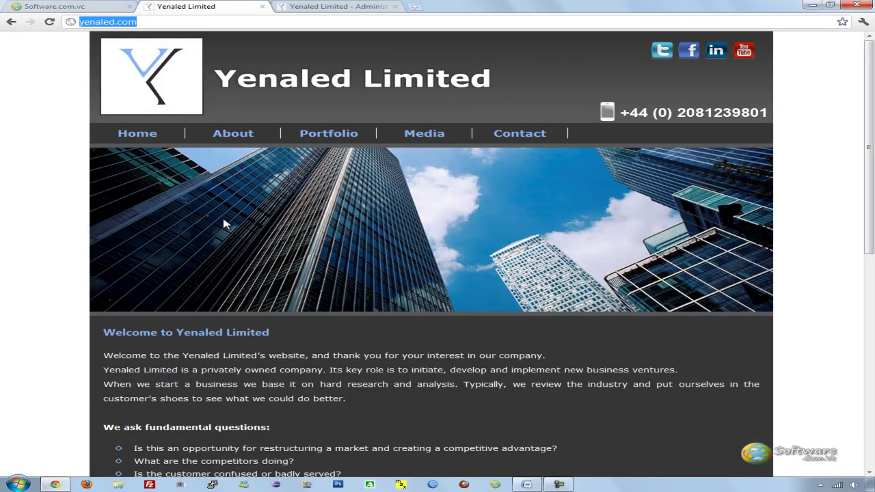
pyautogui.click(425, 137)
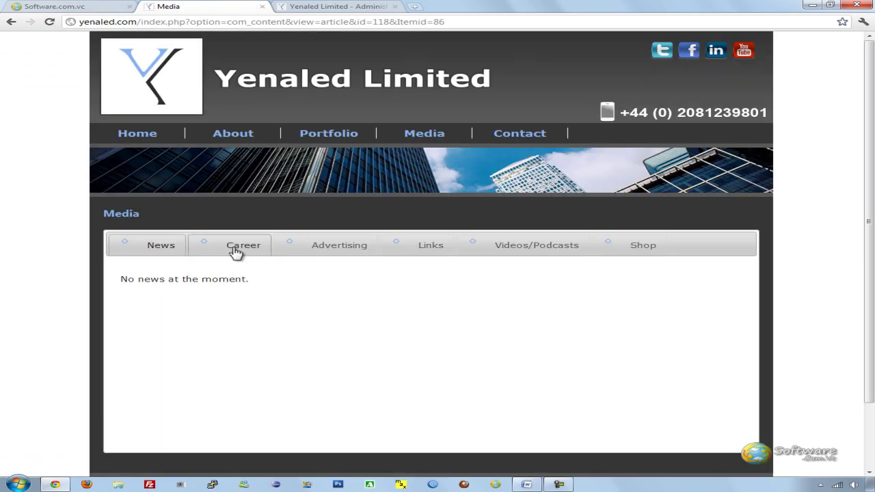
pyautogui.click(233, 247)
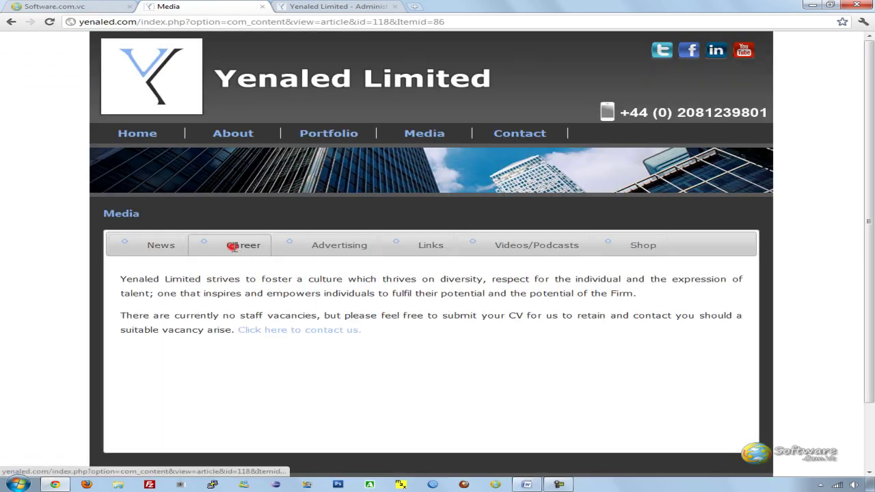
pyautogui.click(345, 246)
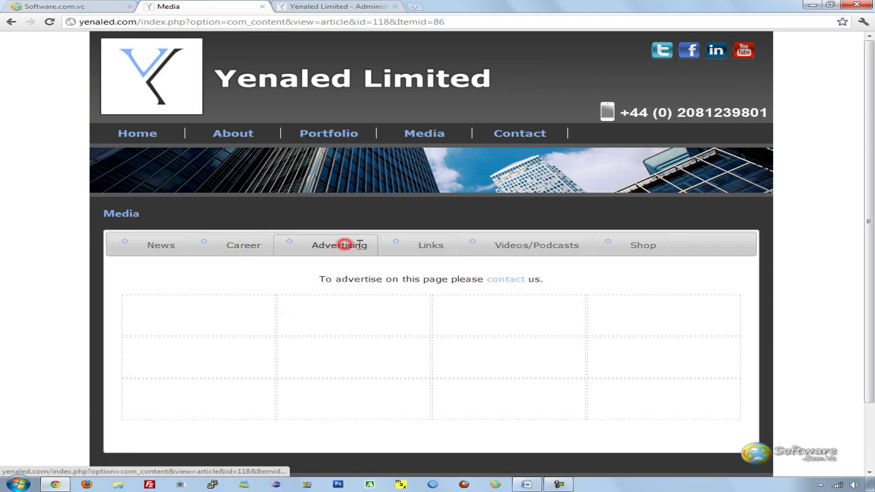
pyautogui.click(442, 246)
pyautogui.click(555, 248)
pyautogui.click(623, 245)
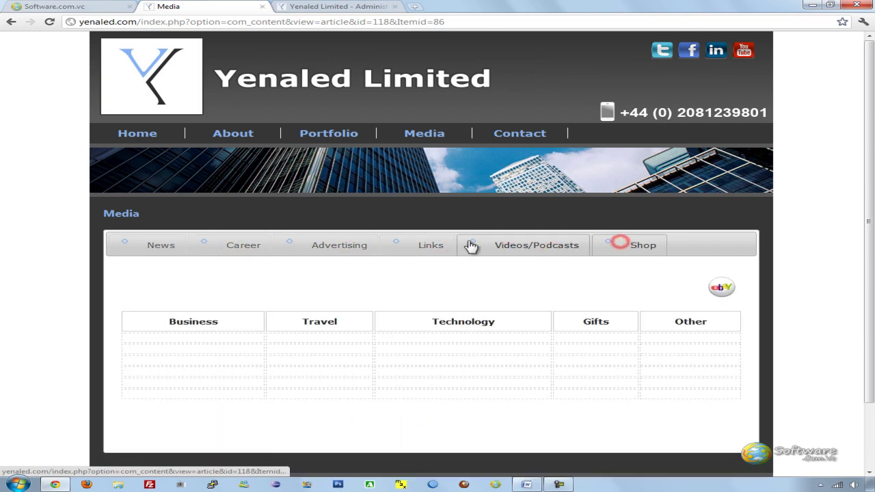
# Step: View the Links section of the public Media page, then return to the Joomla administrator
pyautogui.click(423, 245)
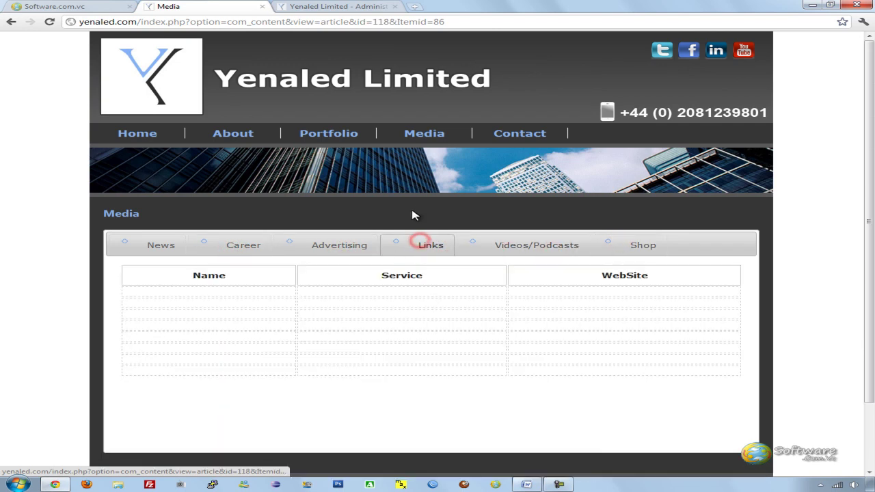
pyautogui.click(433, 246)
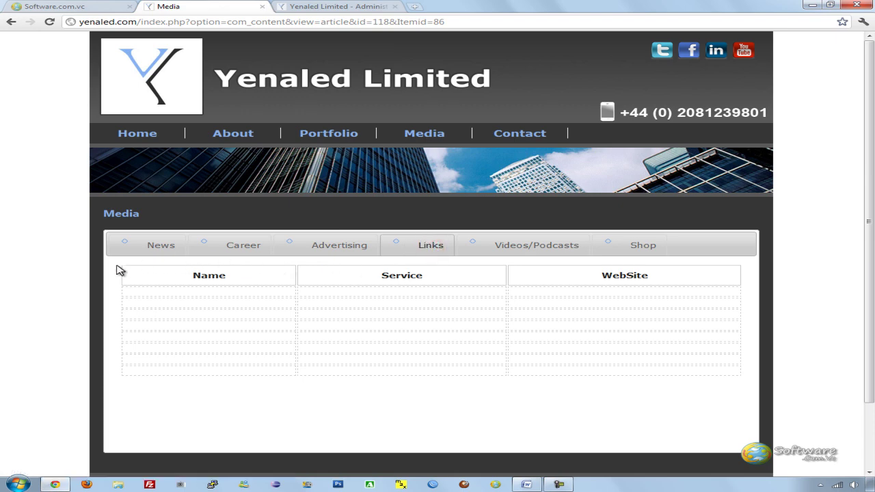
pyautogui.click(294, 7)
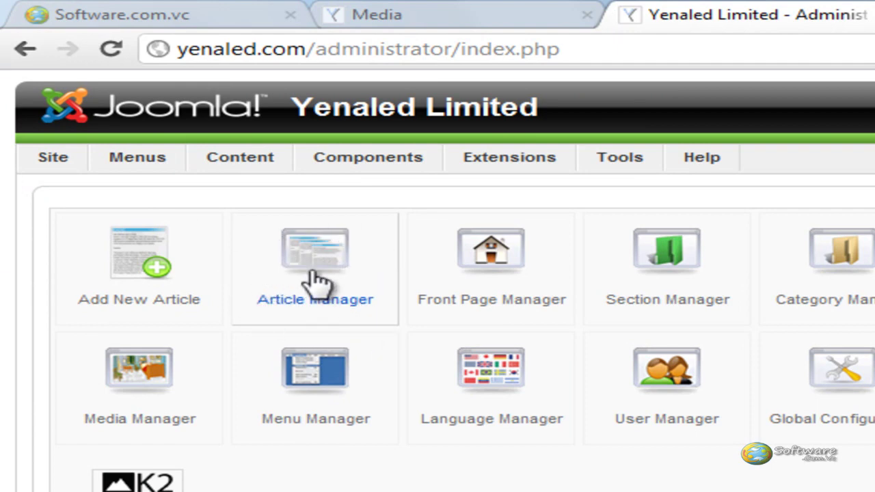
# Step: Open the Links article for editing from the Joomla Article Manager
pyautogui.moveTo(336, 171)
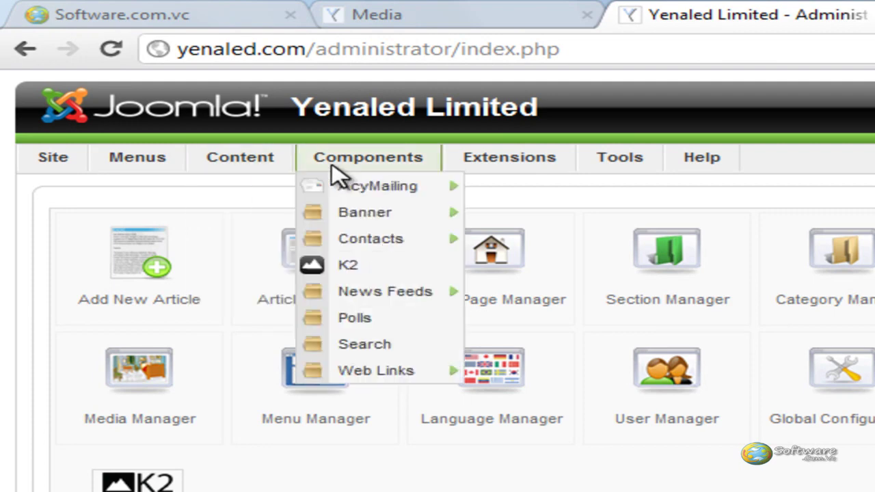
pyautogui.moveTo(209, 164)
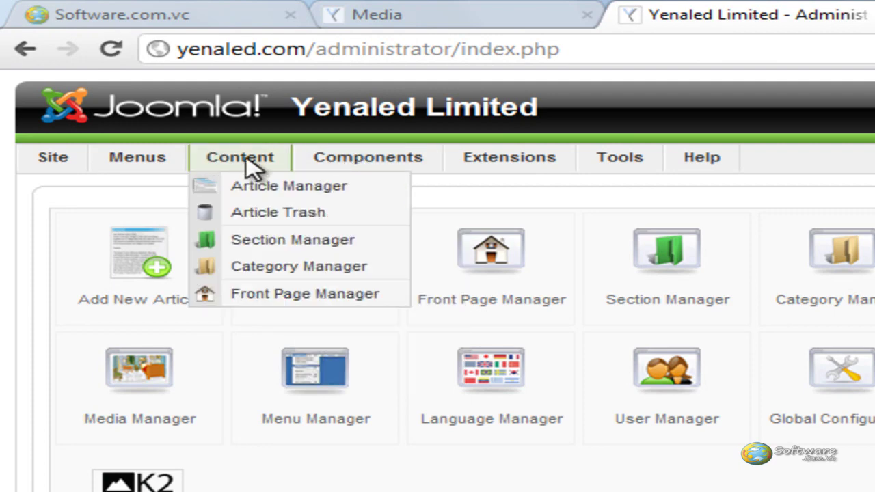
pyautogui.click(318, 188)
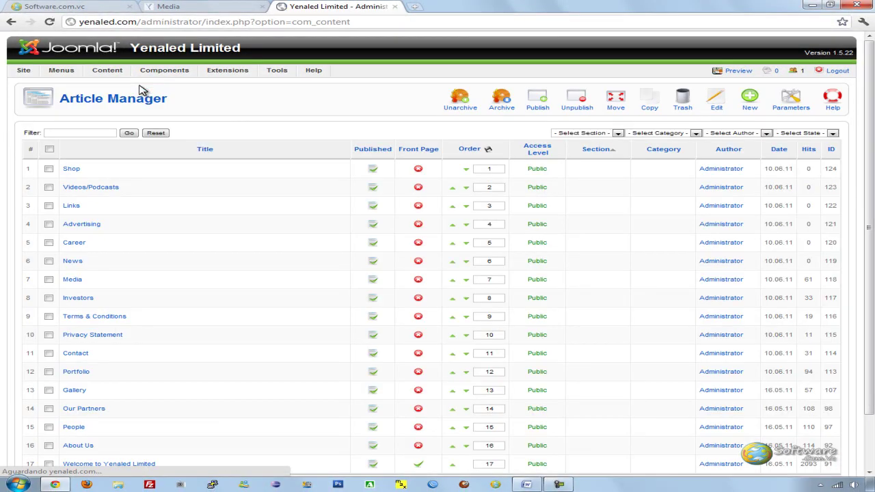
pyautogui.scroll(-2, 26, 209)
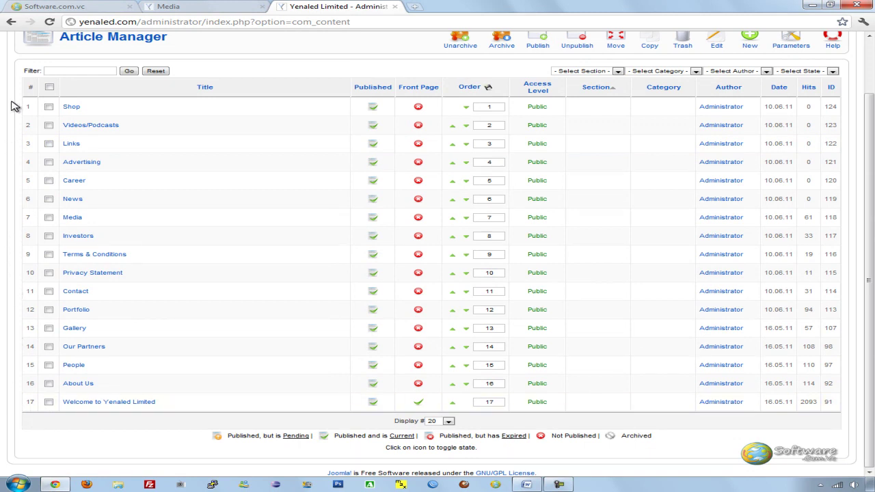
pyautogui.click(71, 145)
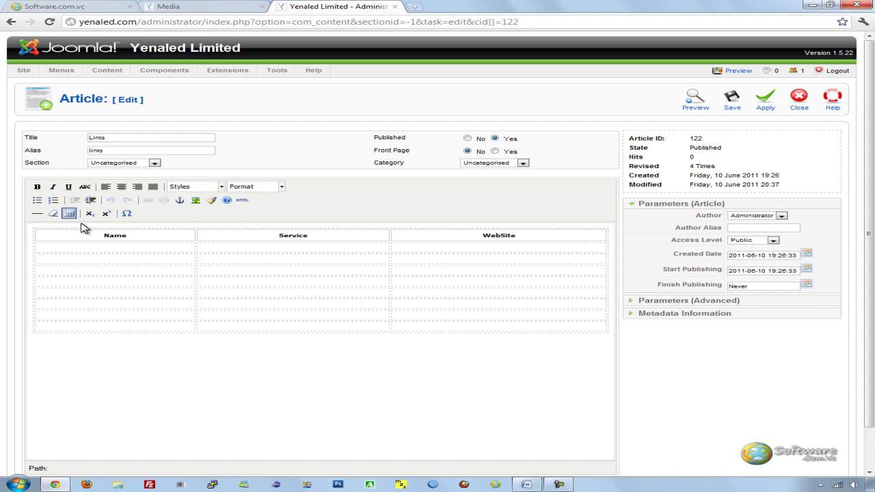
# Step: Consult the requested link details in the Word document and enter "HGC Limited" and "Accountancy Services" as name and service in the first empty table row
pyautogui.click(186, 6)
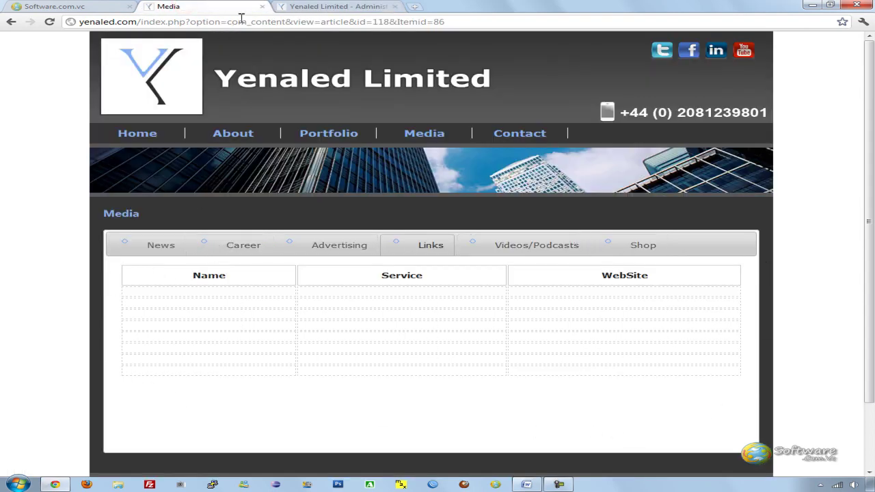
pyautogui.click(526, 484)
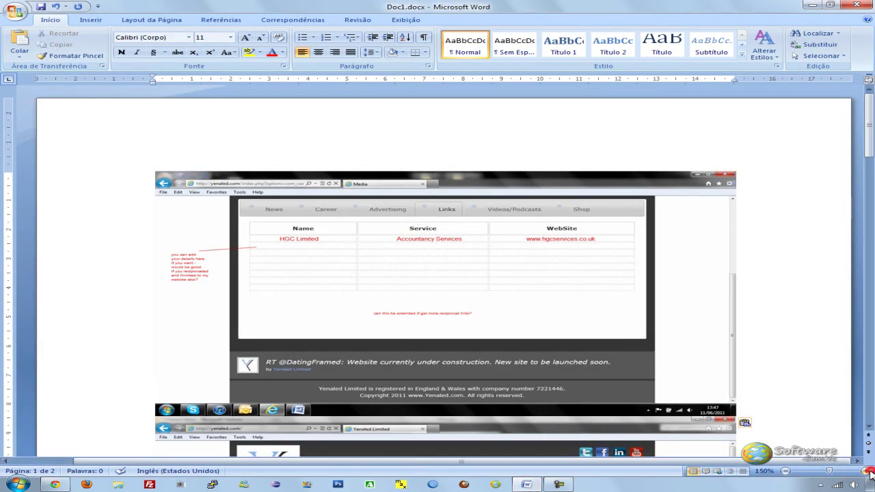
pyautogui.click(54, 484)
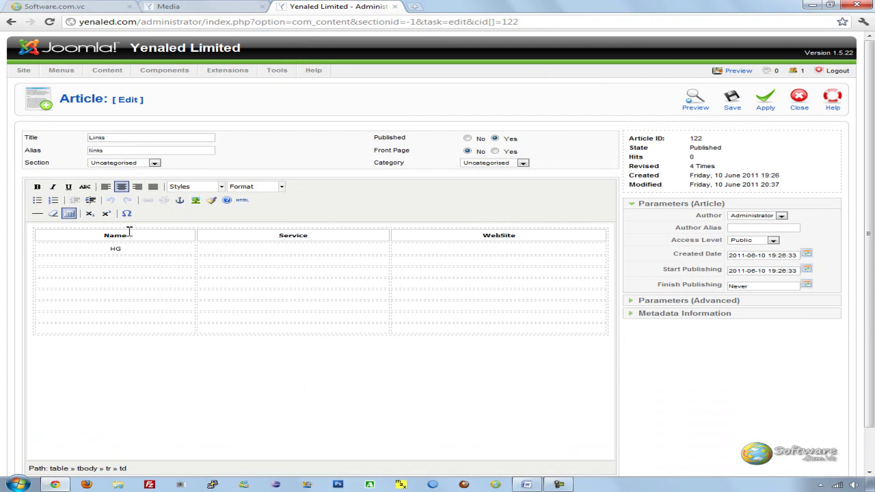
pyautogui.write('HGC Limited')
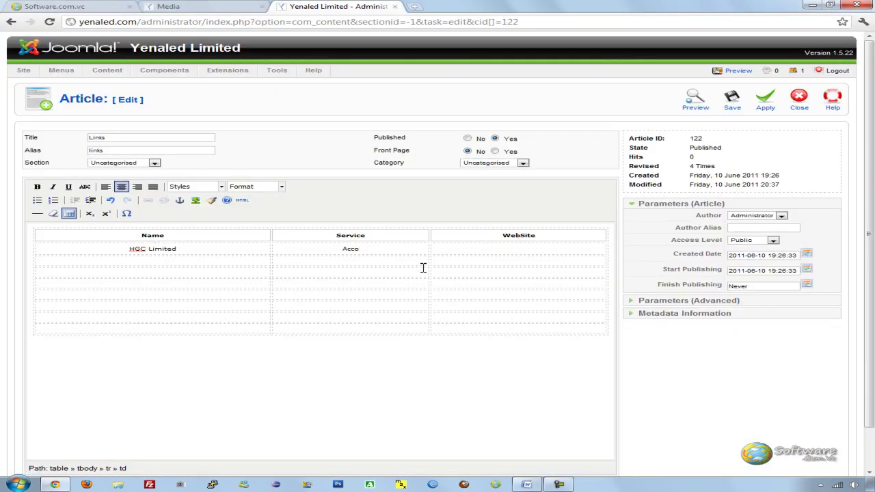
pyautogui.write('tan')
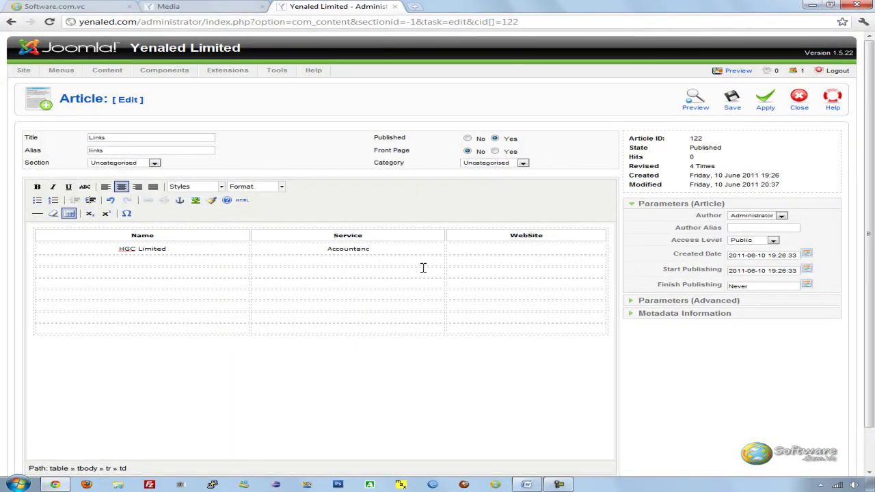
pyautogui.write('y')
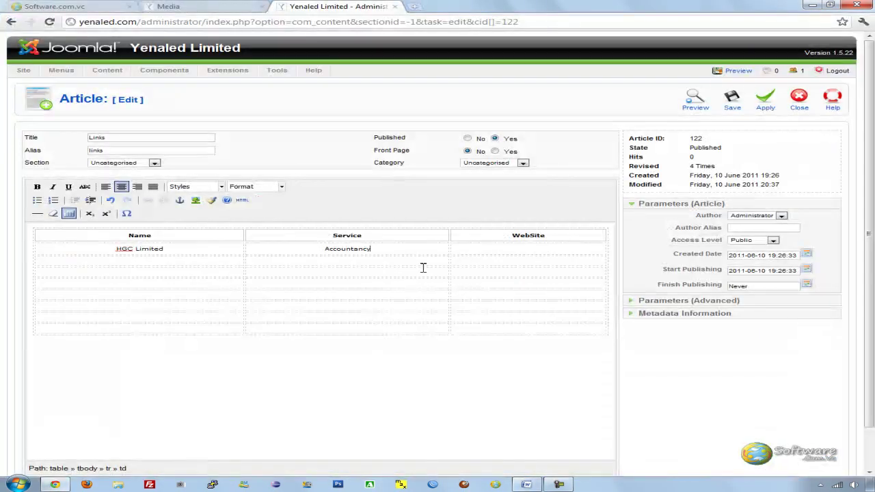
pyautogui.write('Ser')
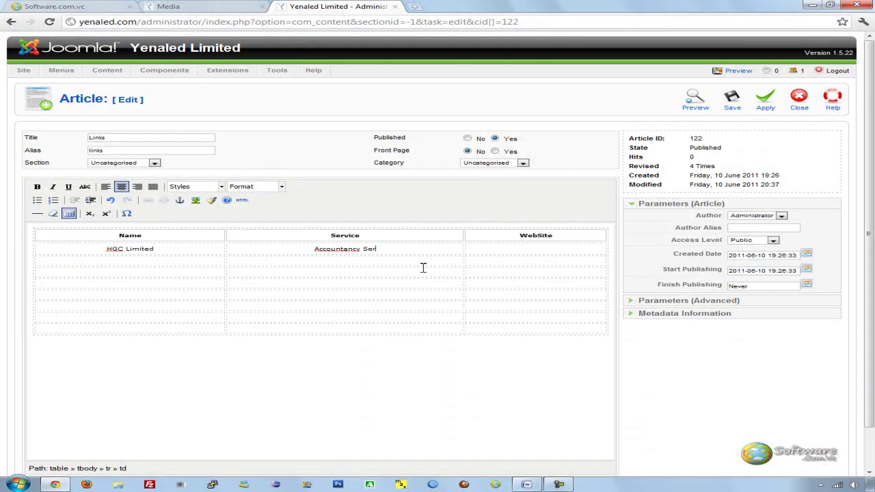
pyautogui.write('vices')
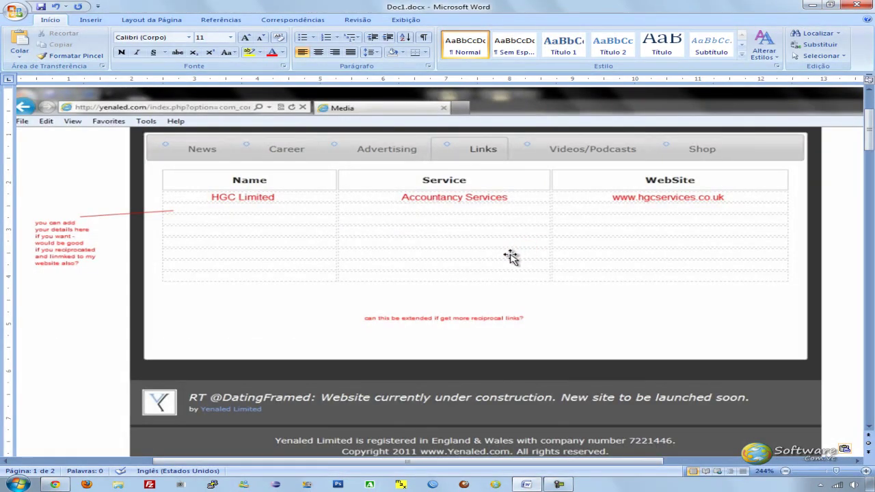
pyautogui.press('alt')
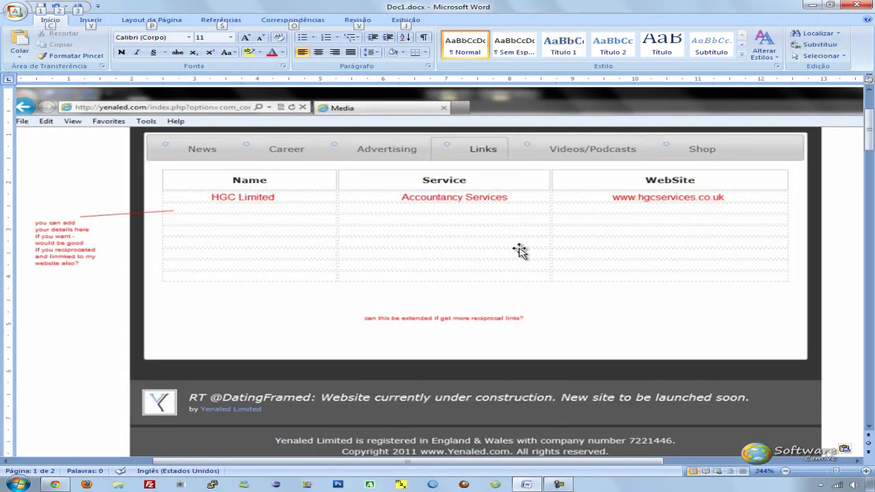
pyautogui.hotkey('alt', 'Tab')
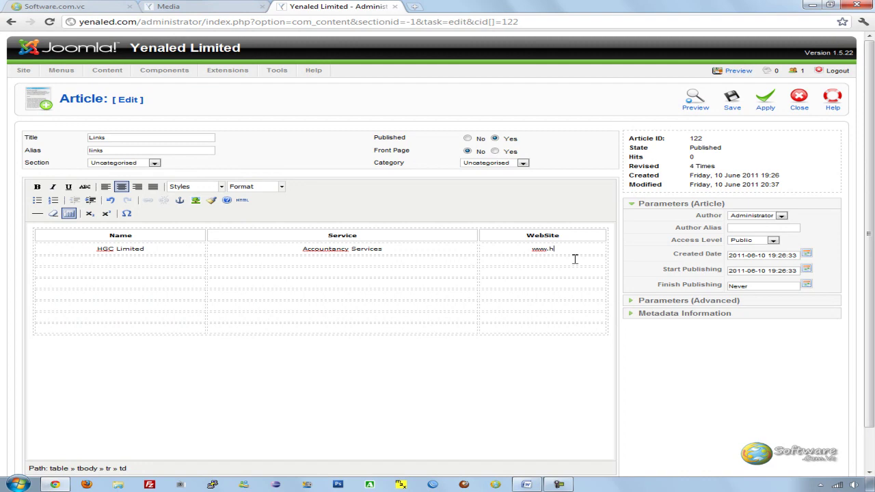
pyautogui.write('ser')
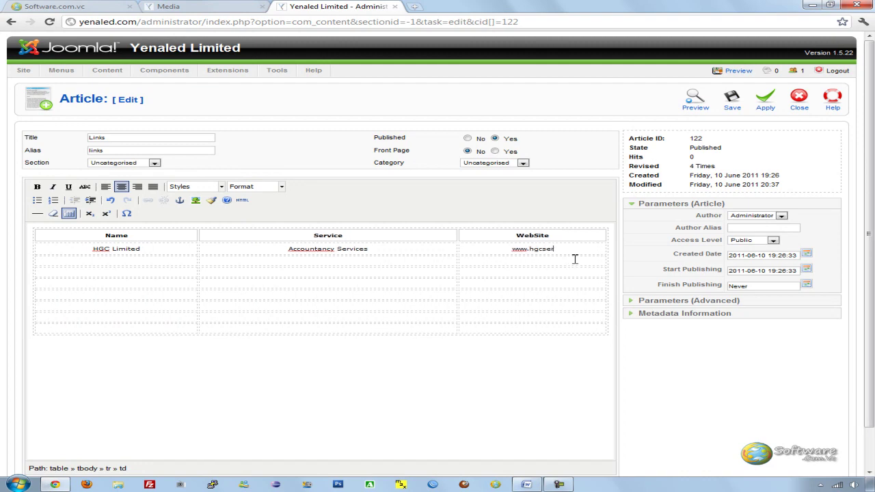
pyautogui.write('vices')
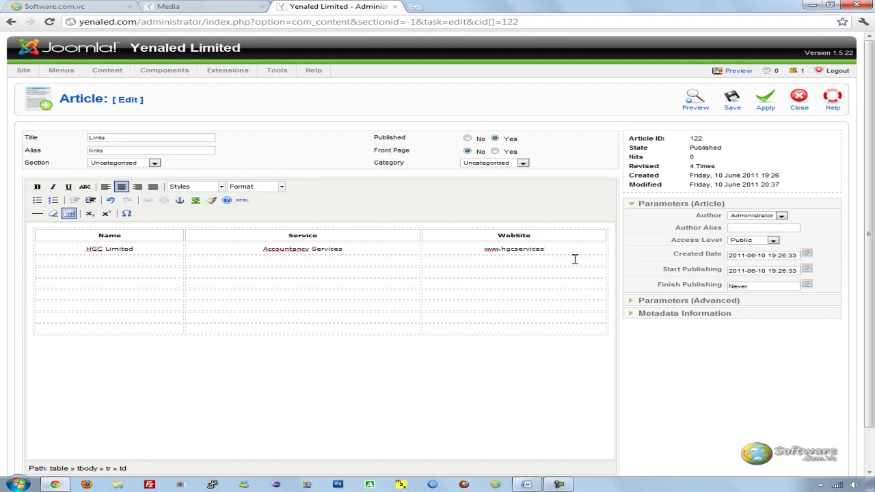
pyautogui.write('.c')
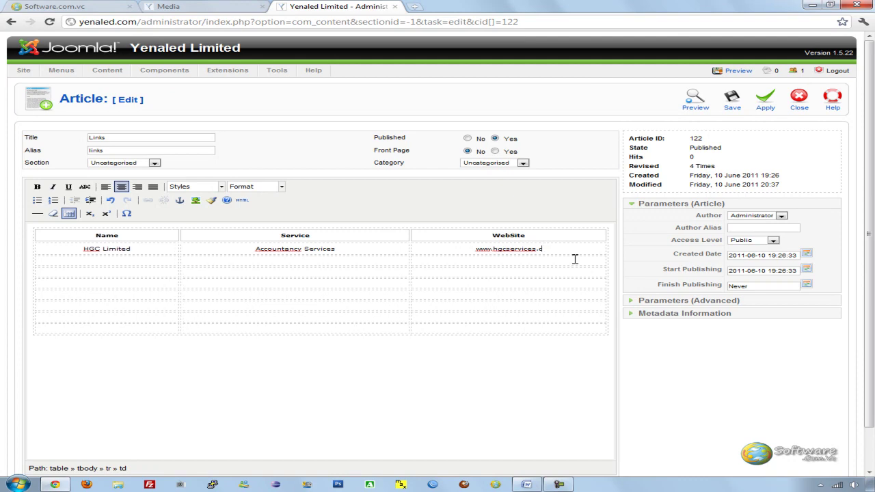
pyautogui.write('o.uk')
pyautogui.hotkey('alt', 'Tab')
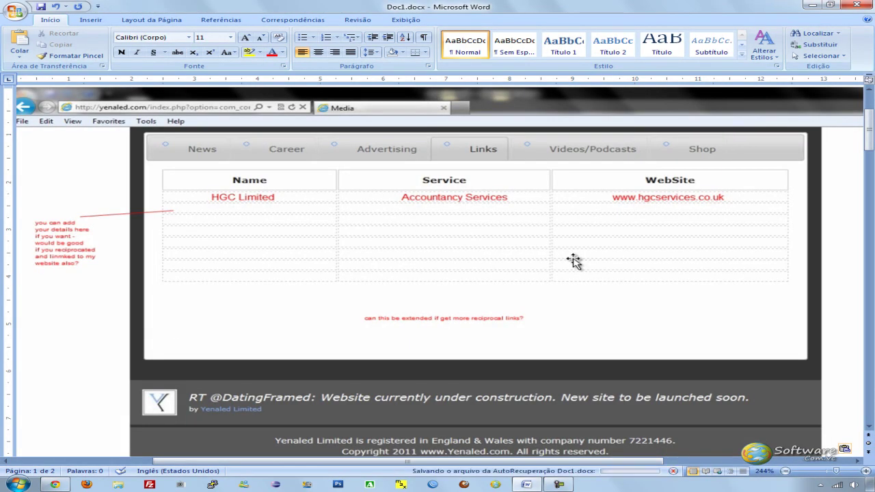
pyautogui.hotkey('alt', 'Tab')
pyautogui.click(557, 260)
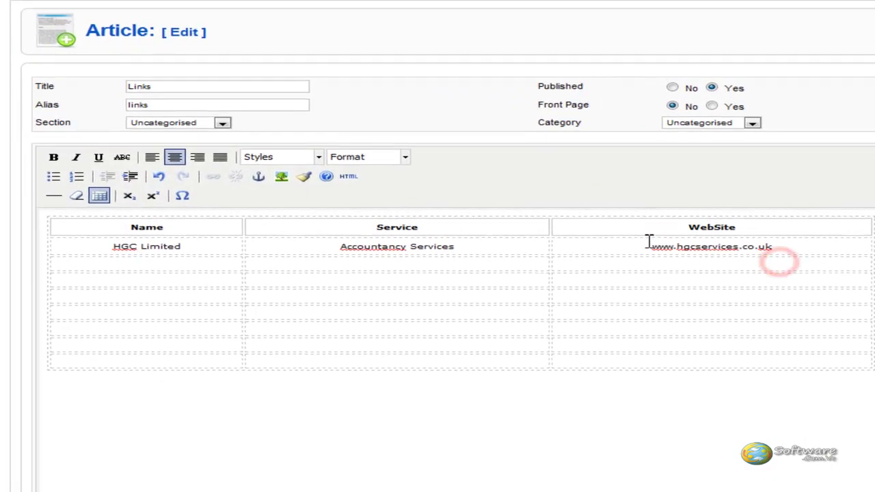
pyautogui.moveTo(454, 249); pyautogui.dragTo(531, 249)
pyautogui.click(751, 266)
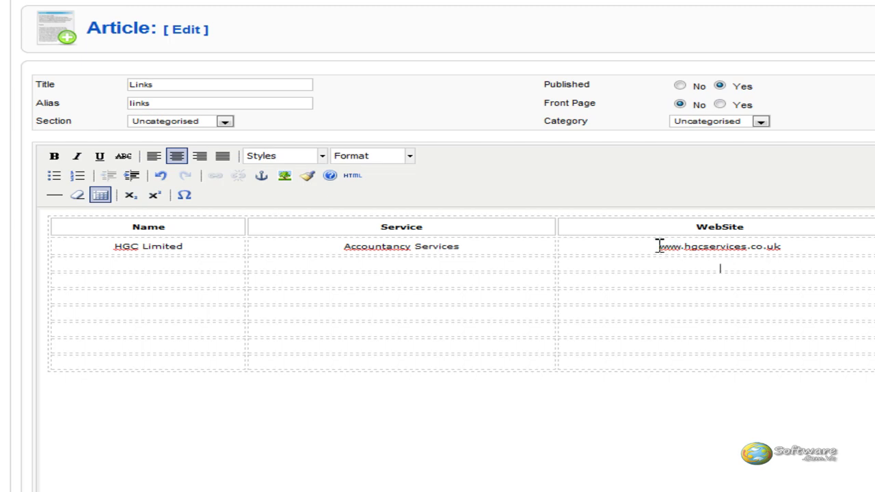
pyautogui.moveTo(658, 246); pyautogui.dragTo(783, 246)
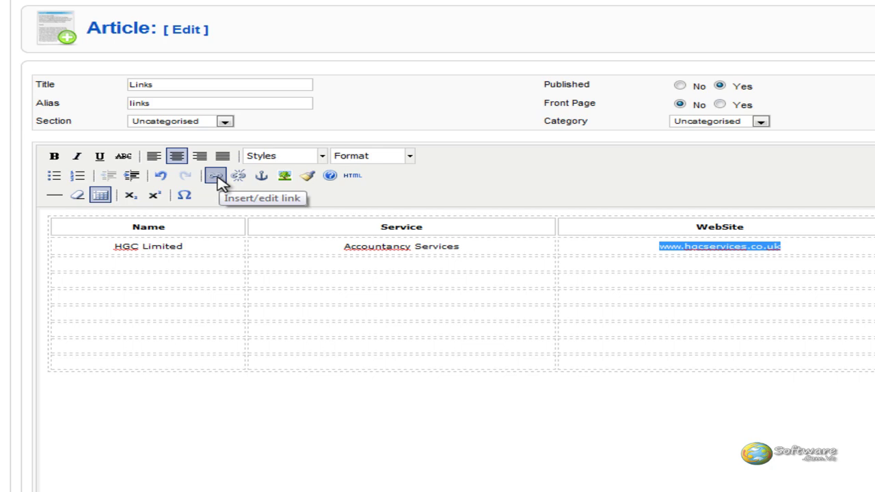
pyautogui.click(216, 176)
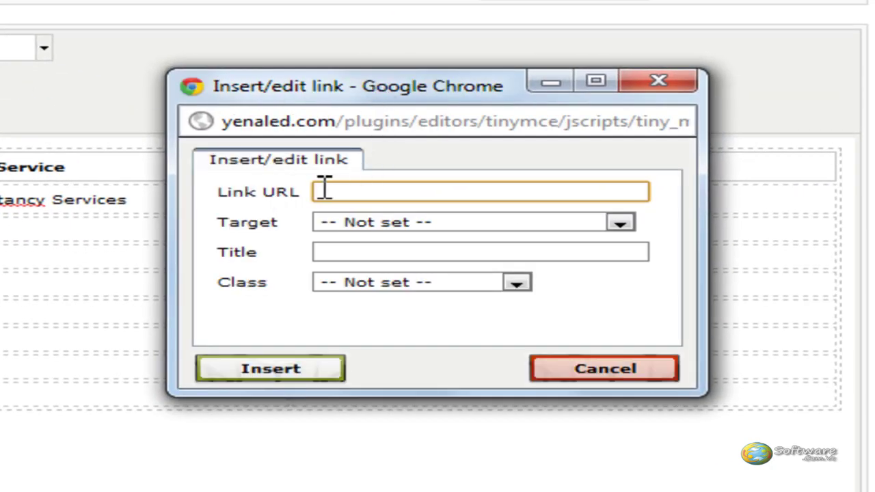
pyautogui.click(327, 186)
pyautogui.write('http://www.hg')
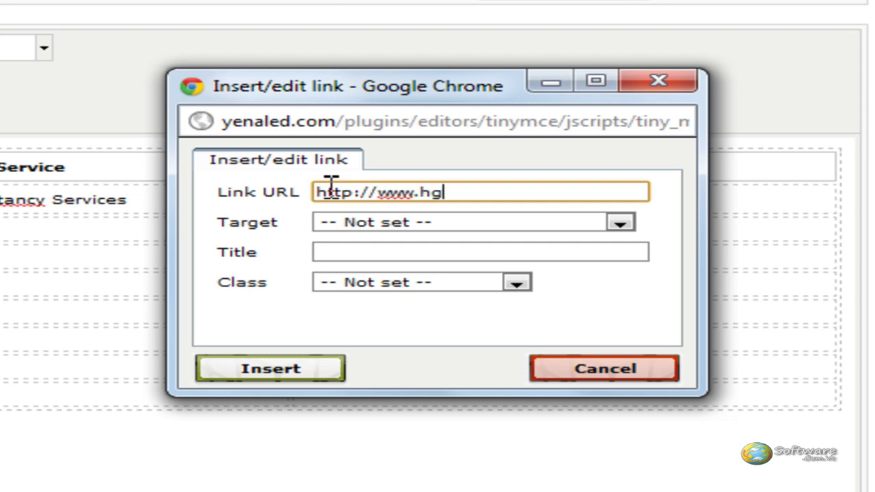
pyautogui.write('cservi')
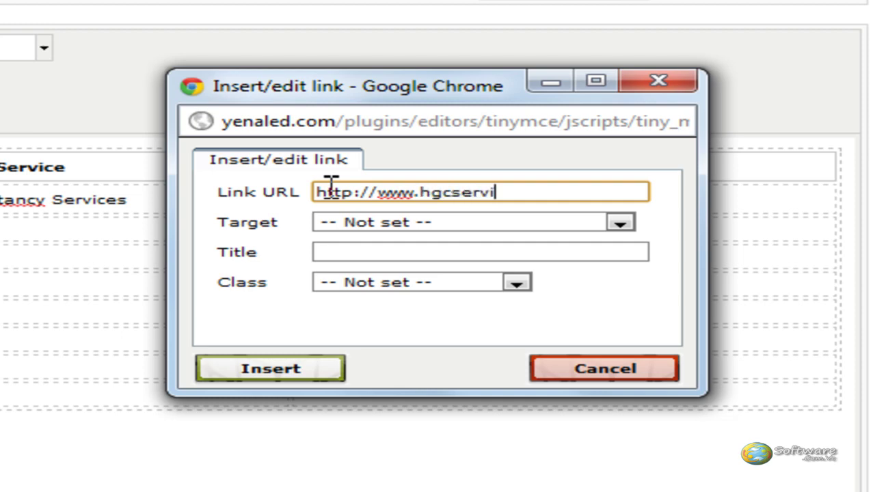
pyautogui.write('ces.com')
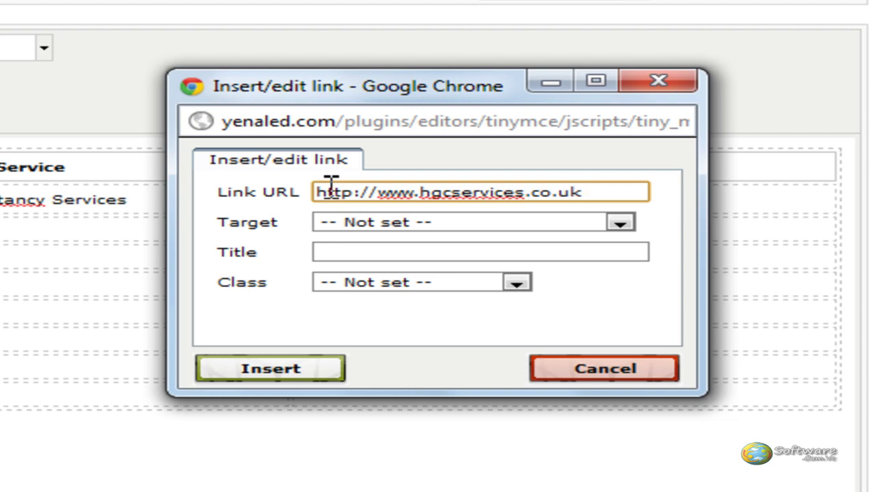
# Step: Set the link target to "Open link in a new window" and insert the link
pyautogui.click(352, 224)
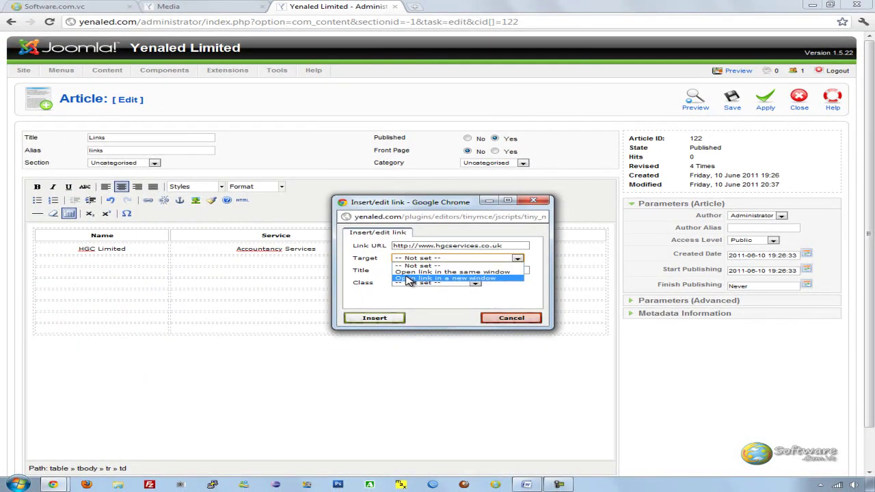
pyautogui.click(409, 279)
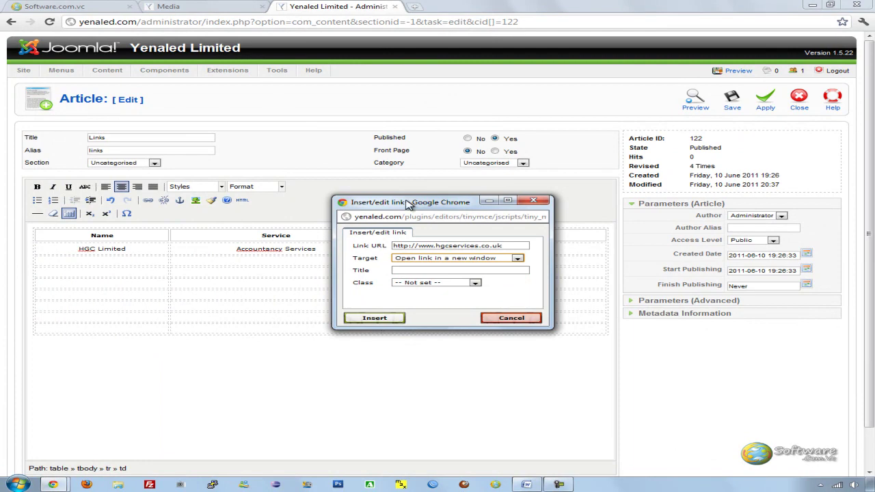
pyautogui.moveTo(409, 204); pyautogui.dragTo(232, 280)
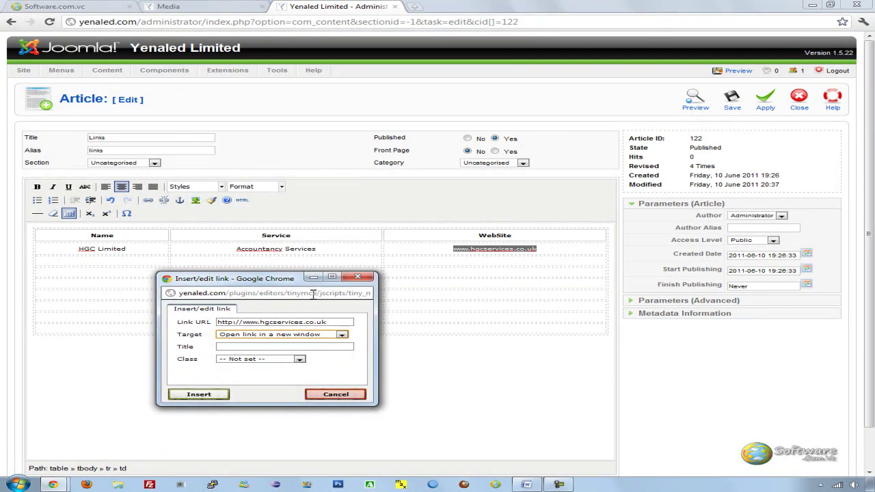
pyautogui.click(199, 396)
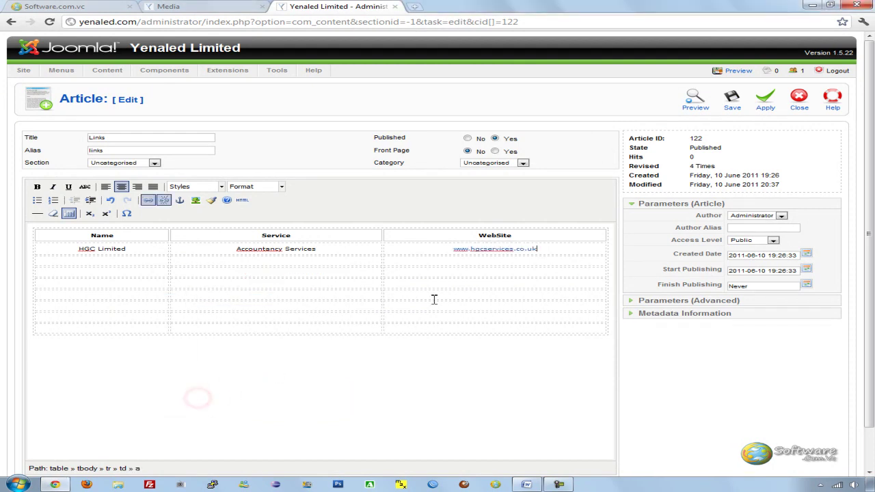
# Step: Fill the second table row with name "SoftwareComVc", service "WebSite Dev." and website "software.com.vc"
pyautogui.click(105, 255)
pyautogui.write('s')
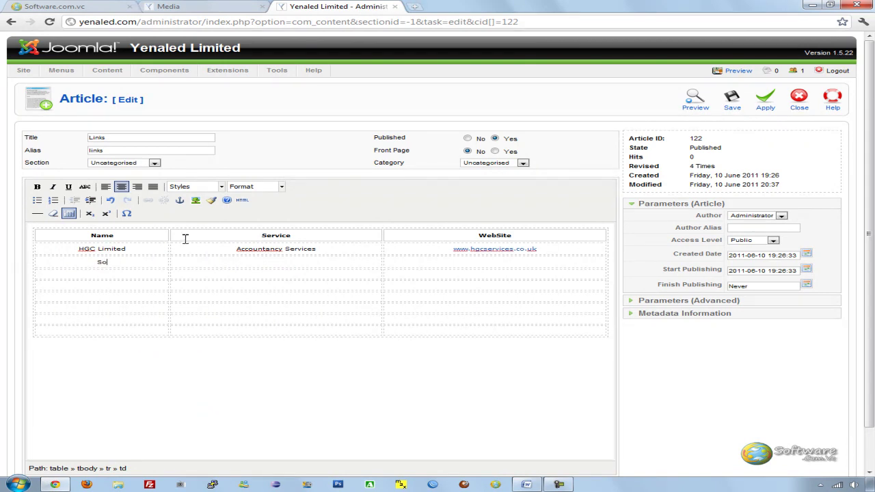
pyautogui.write('oftwareCO')
pyautogui.write('omVc')
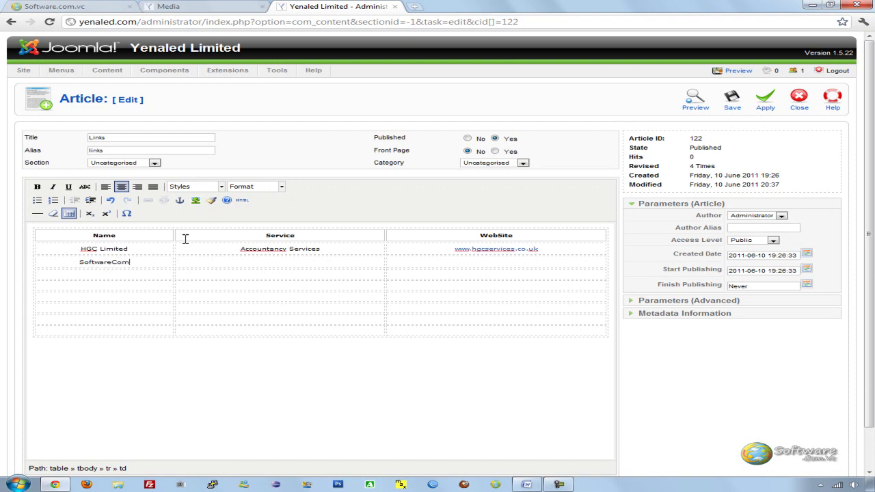
pyautogui.click(287, 260)
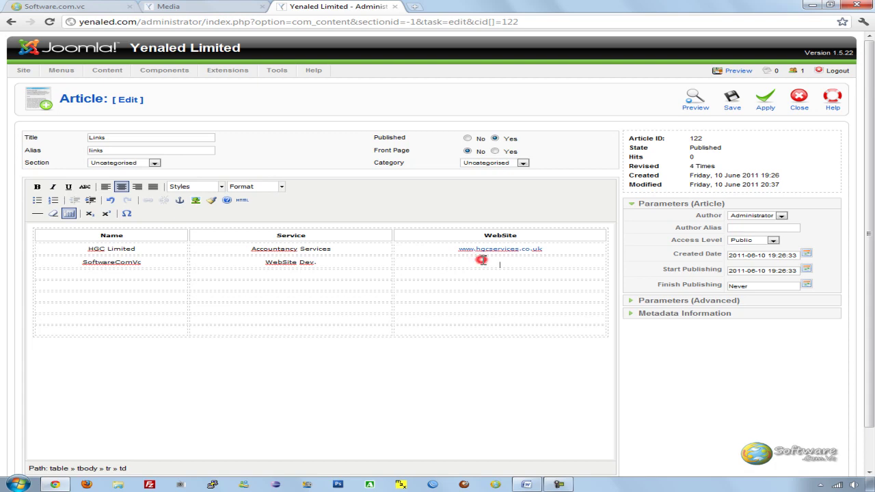
pyautogui.write('ww')
pyautogui.write('m.vc')
pyautogui.moveTo(469, 262); pyautogui.dragTo(541, 262)
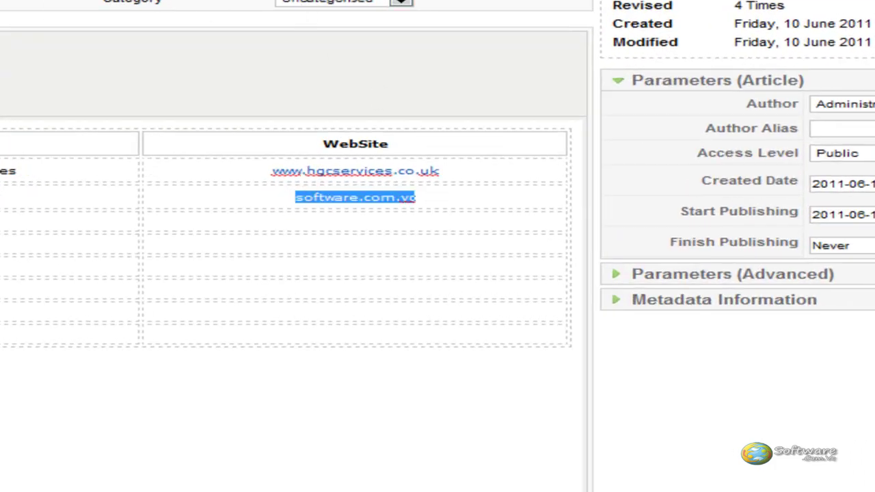
pyautogui.hotkey('ctrl', 'k')
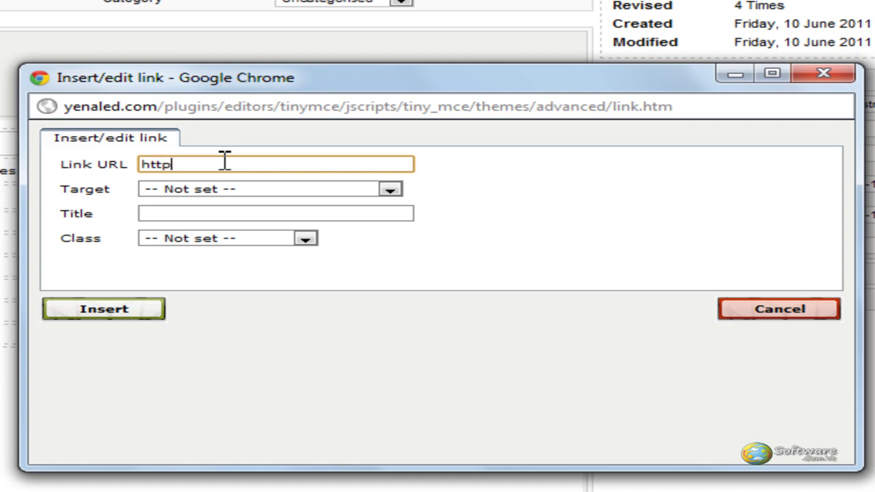
pyautogui.write('http://software.com.vc')
pyautogui.press('Tab')
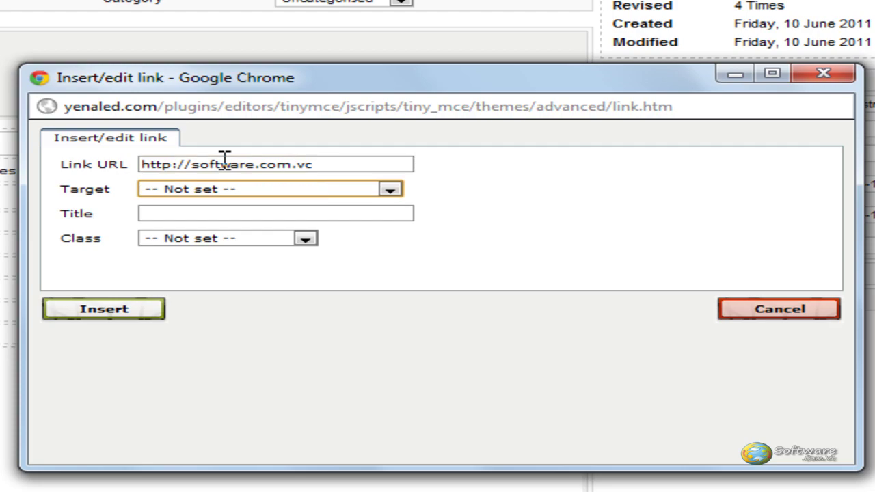
pyautogui.click(205, 190)
pyautogui.click(216, 230)
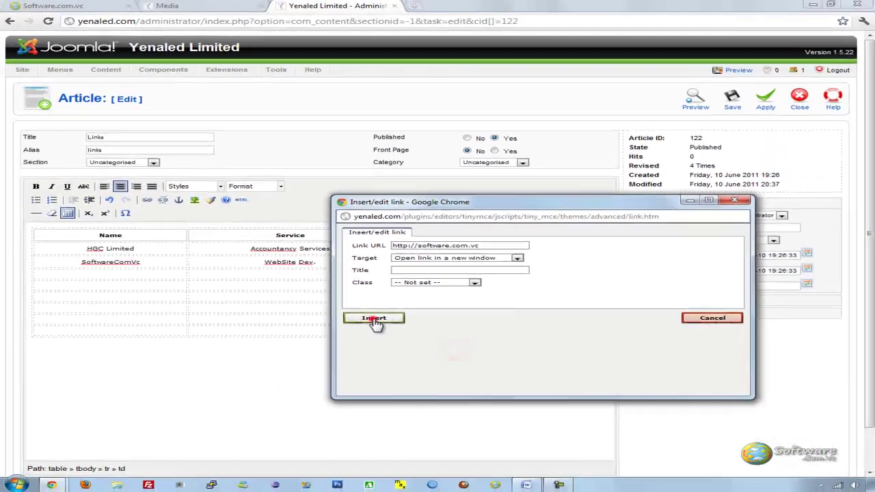
pyautogui.click(104, 309)
pyautogui.click(462, 372)
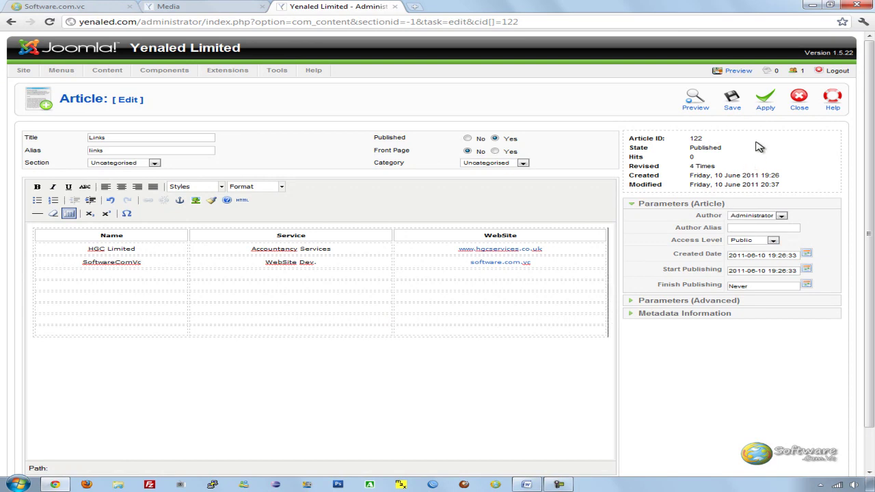
# Step: Save the Links article and view its table in the Links section of the reloaded Media page
pyautogui.click(733, 109)
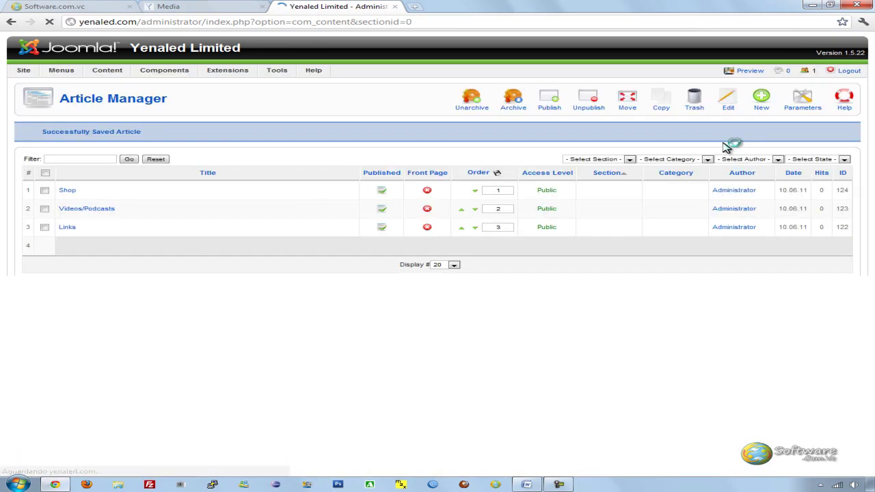
pyautogui.click(194, 7)
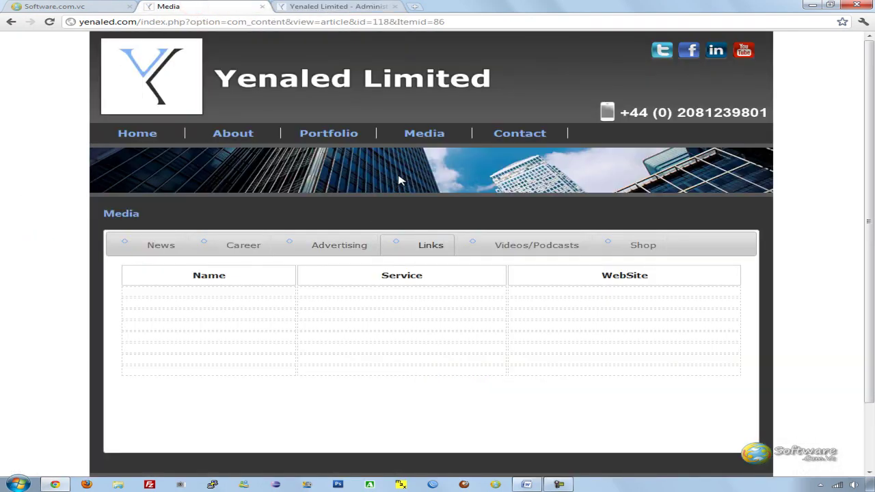
pyautogui.click(50, 25)
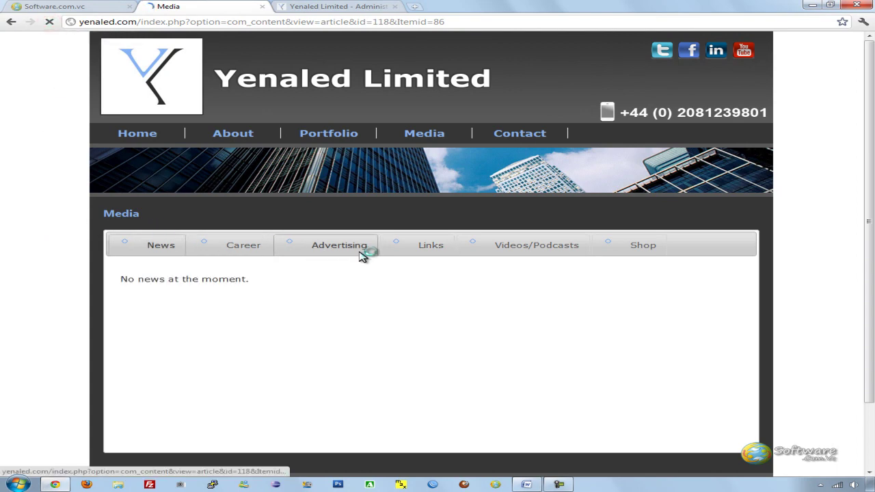
pyautogui.click(414, 250)
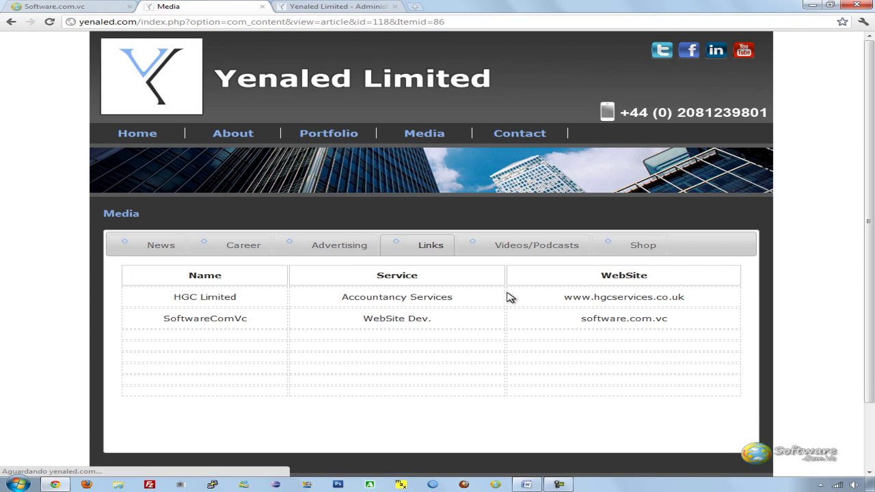
pyautogui.click(618, 299)
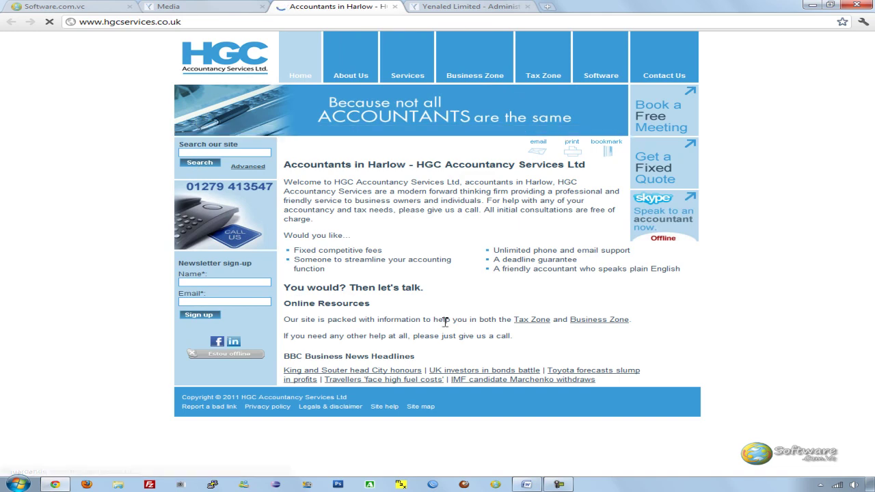
pyautogui.moveTo(334, 59)
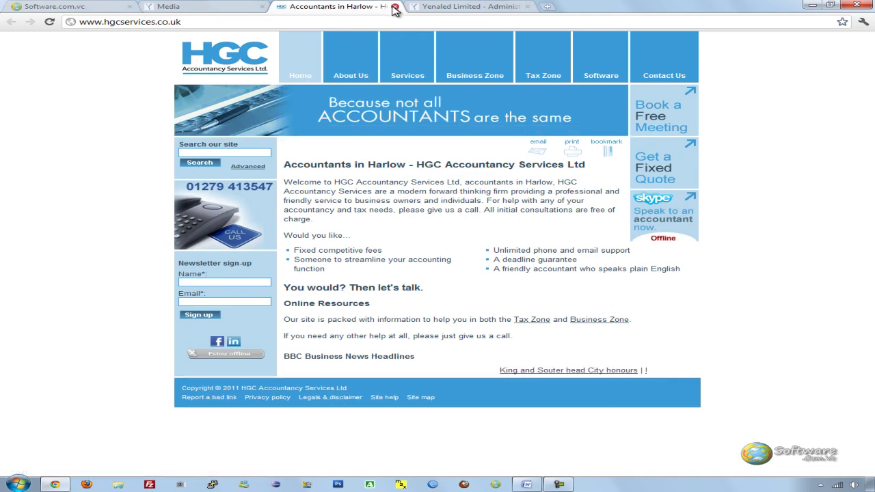
pyautogui.click(394, 6)
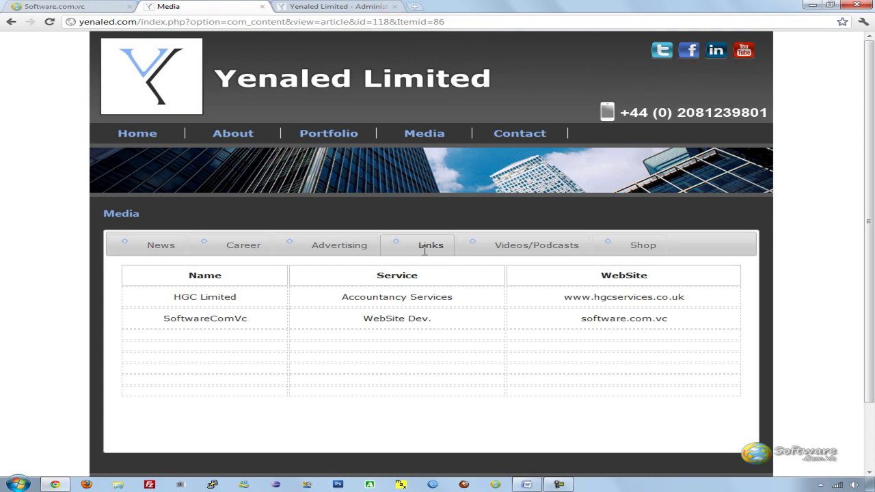
# Step: Switch to the Word document to examine the requested About menu changes, and return to the website in the browser
pyautogui.scroll(-2, 548, 438)
pyautogui.click(530, 486)
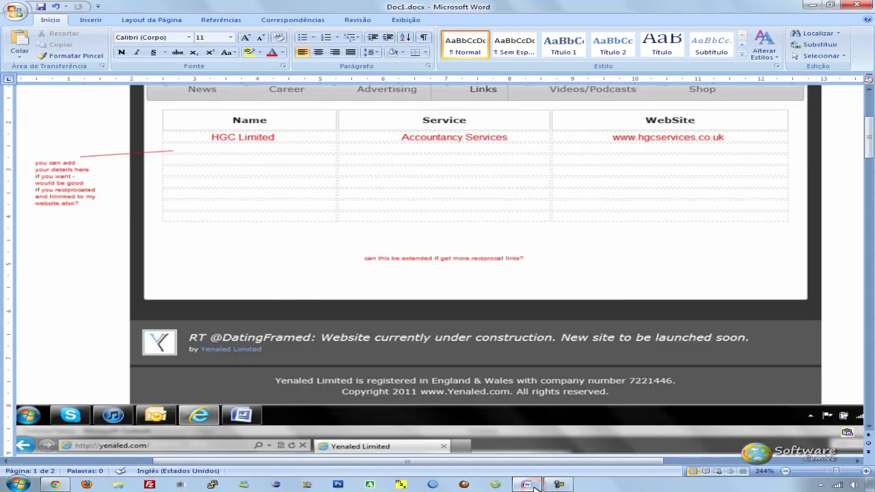
pyautogui.scroll(-5, 692, 307)
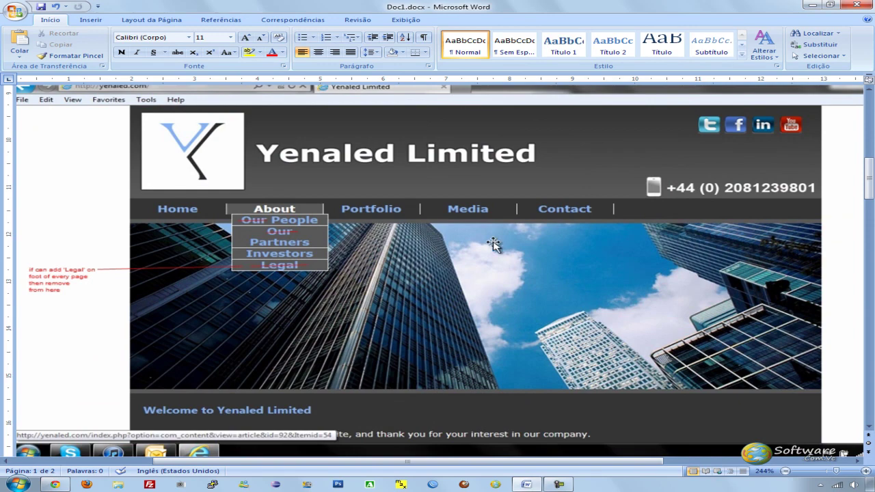
pyautogui.scroll(-1, 475, 267)
pyautogui.scroll(1, 569, 297)
pyautogui.scroll(-2, 441, 239)
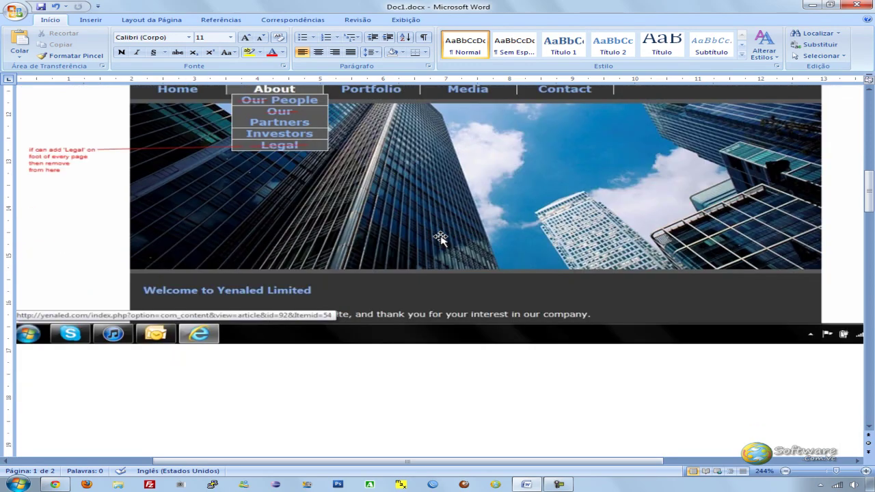
pyautogui.scroll(1, 441, 239)
pyautogui.scroll(1, 441, 239)
pyautogui.hotkey('alt', 'Tab')
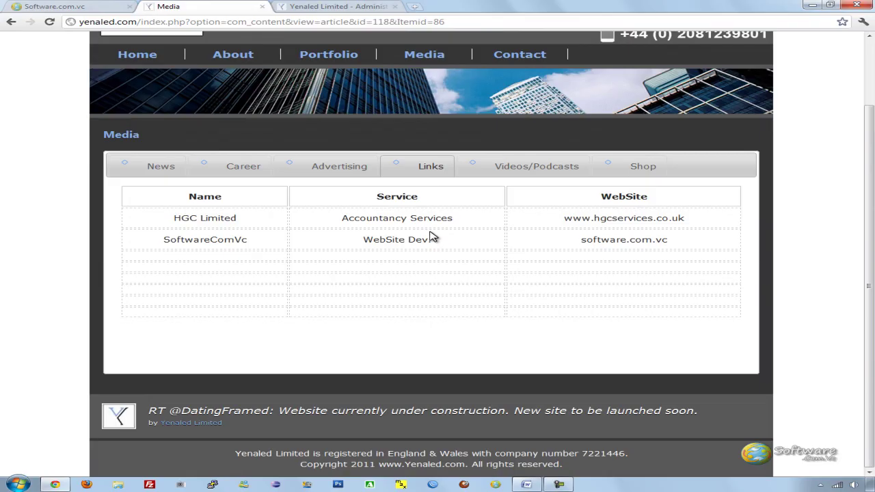
pyautogui.scroll(1, 75, 190)
# Step: Open the list of Main Menu items from the Menu Manager in the Joomla administrator
pyautogui.click(308, 6)
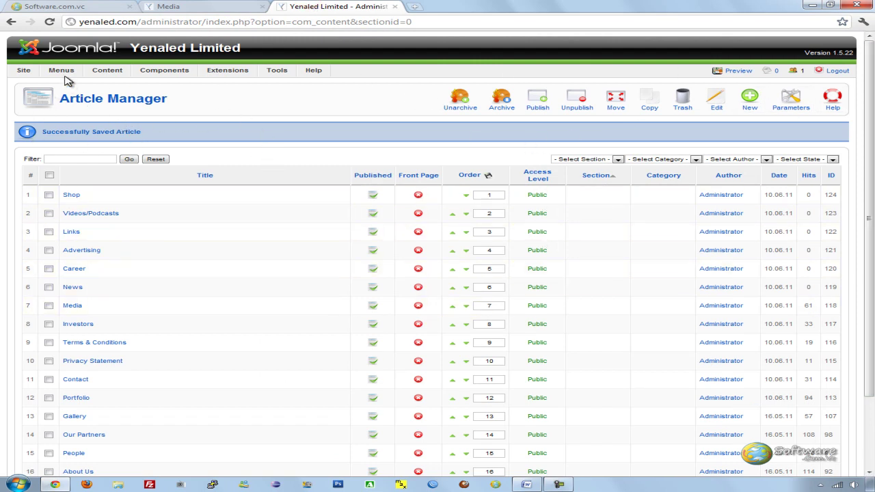
pyautogui.click(24, 84)
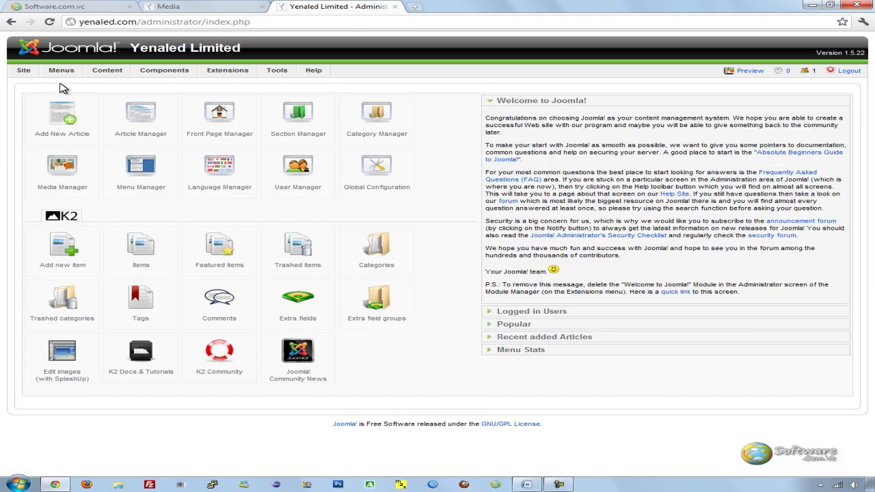
pyautogui.moveTo(62, 71)
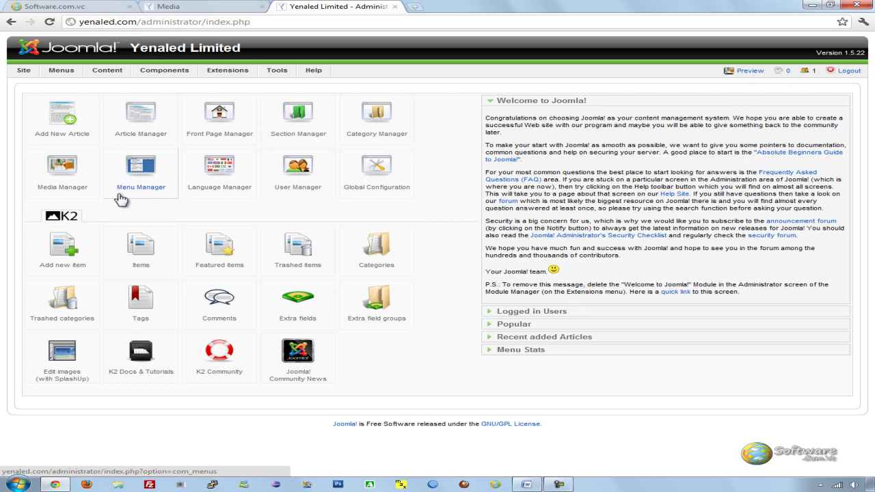
pyautogui.click(145, 172)
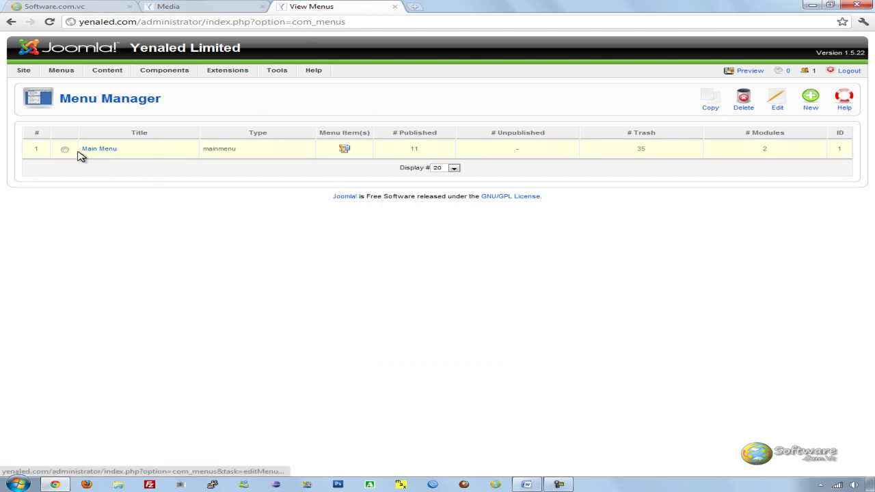
pyautogui.click(345, 150)
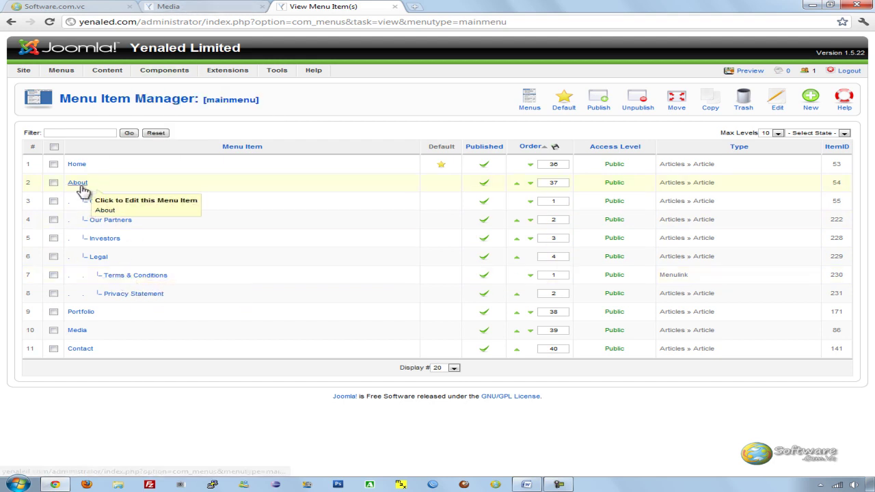
# Step: Compare the live site's About submenu with the changes marked in the Word document and return to the Main Menu items
pyautogui.click(175, 7)
pyautogui.moveTo(233, 152)
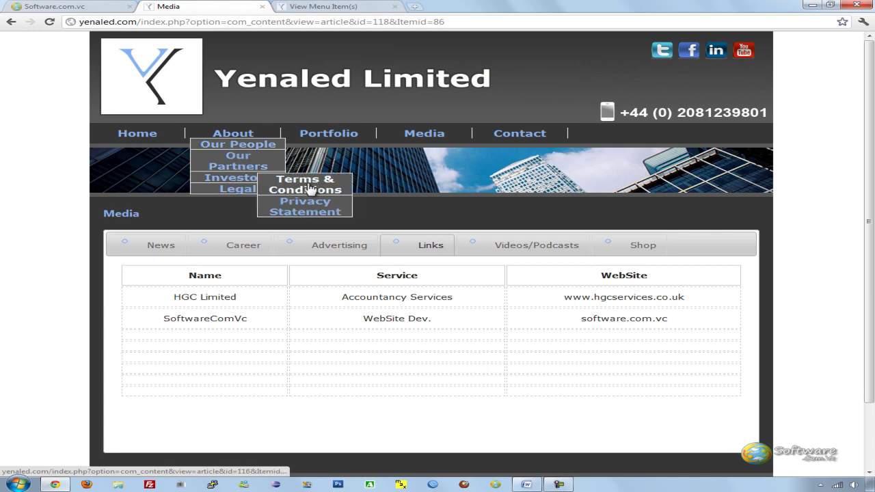
pyautogui.click(339, 7)
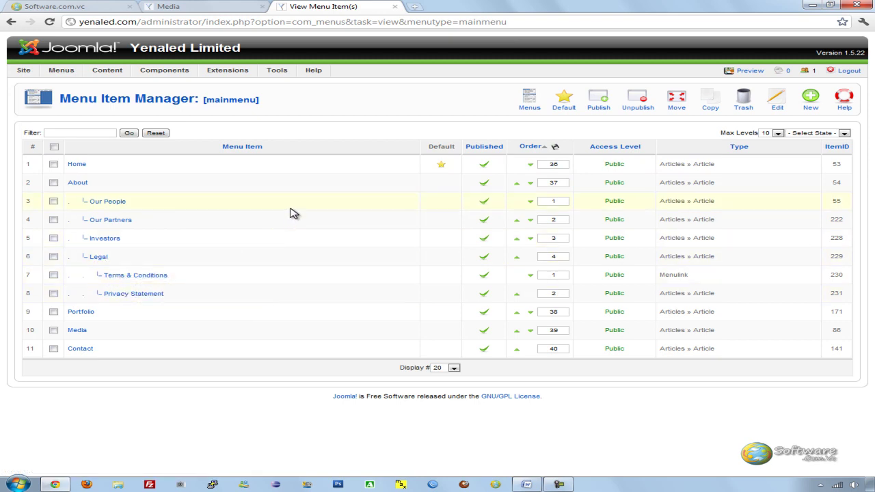
pyautogui.click(526, 485)
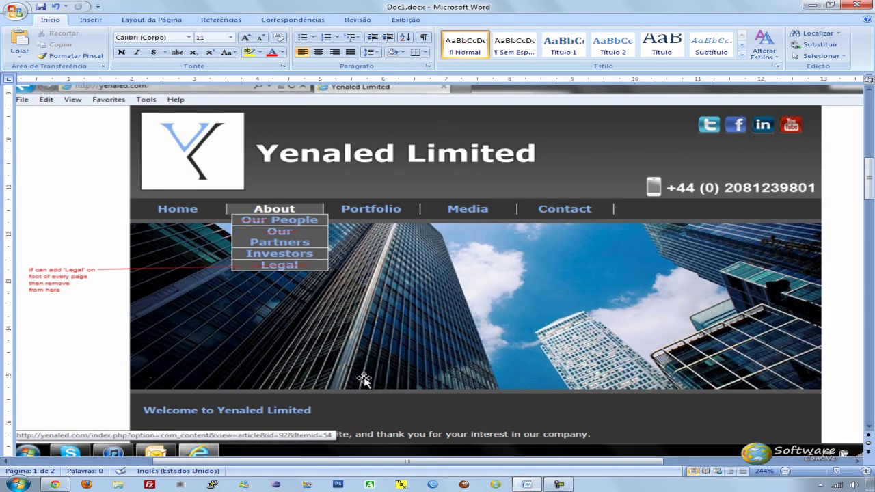
pyautogui.scroll(10, 366, 380)
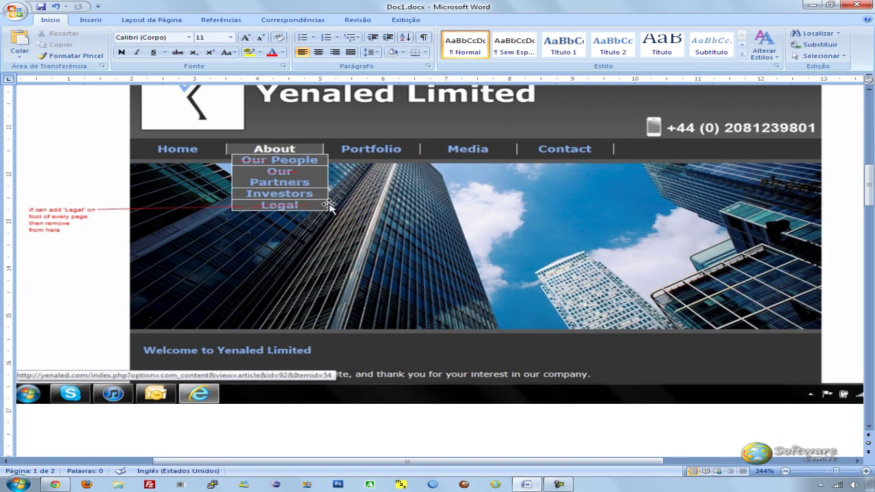
pyautogui.hotkey('alt', 'Tab')
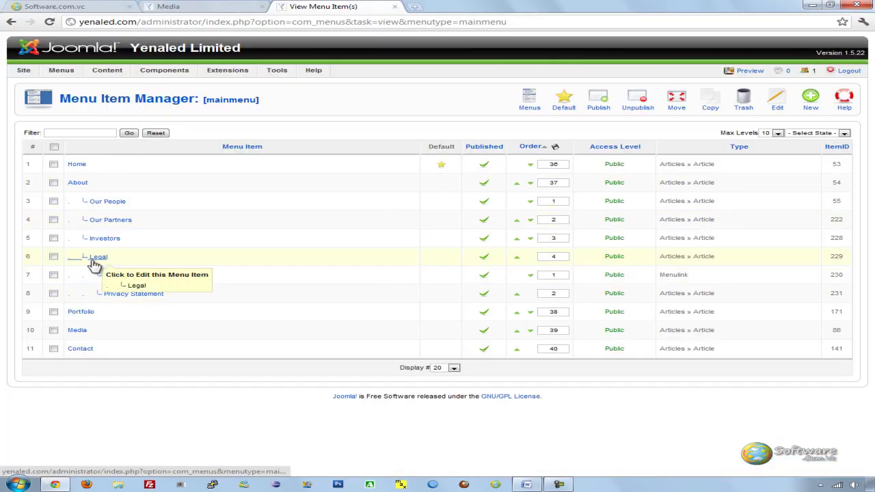
# Step: Unpublish the Legal, Terms & Conditions and Privacy Statement menu items
pyautogui.click(52, 257)
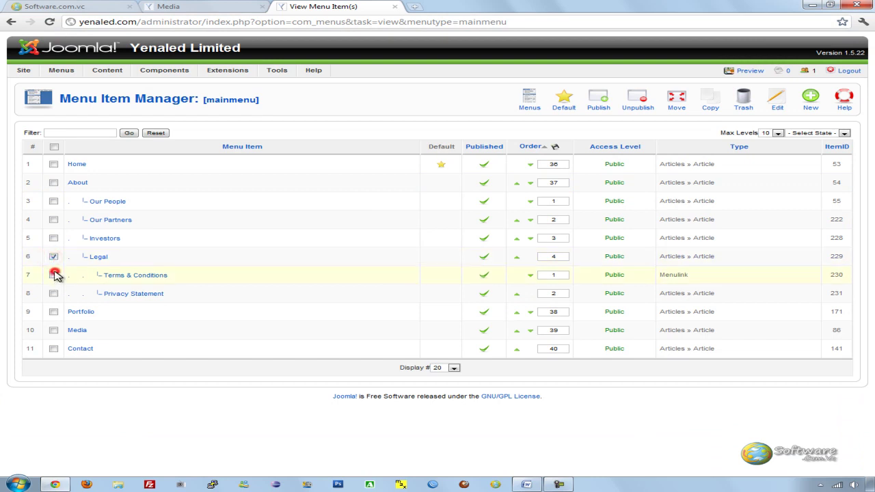
pyautogui.click(54, 275)
pyautogui.click(54, 294)
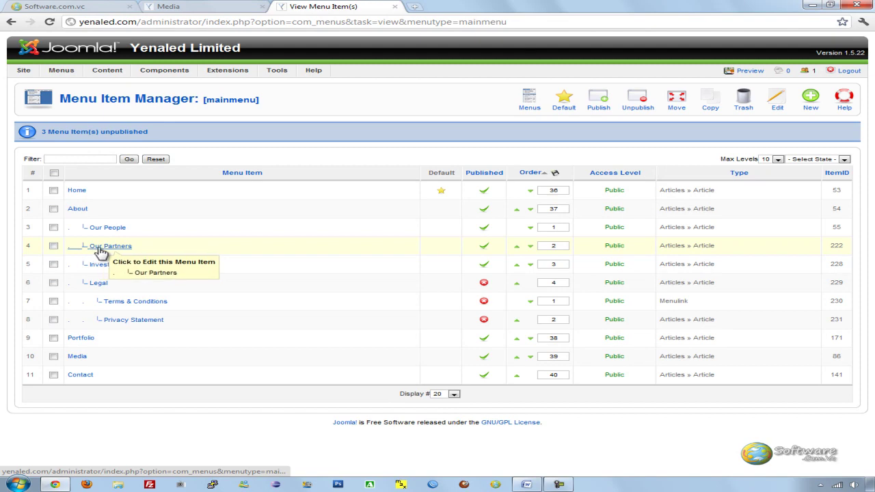
# Step: Check the Word document for the submenu naming and change the Our People menu item's title to "People"
pyautogui.click(530, 485)
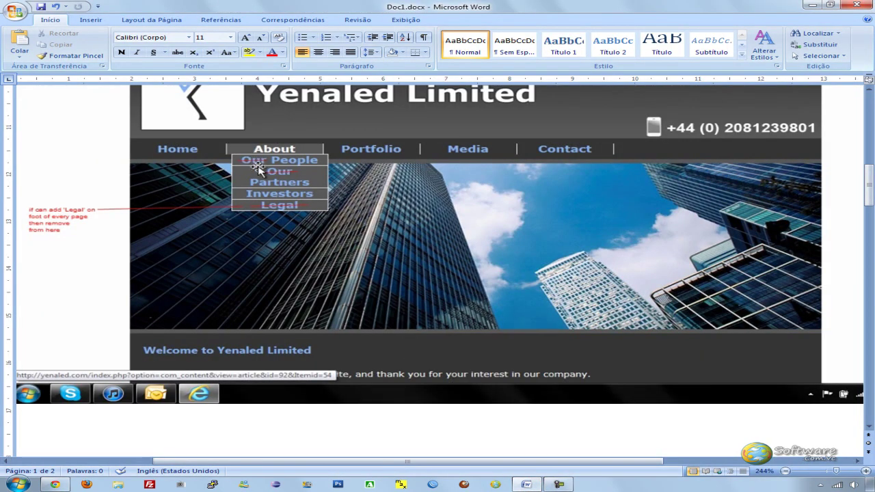
pyautogui.click(54, 485)
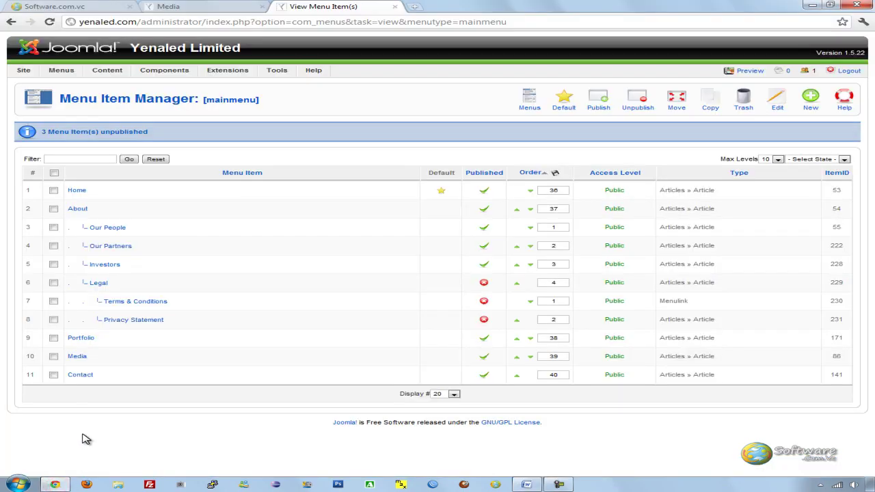
pyautogui.click(104, 231)
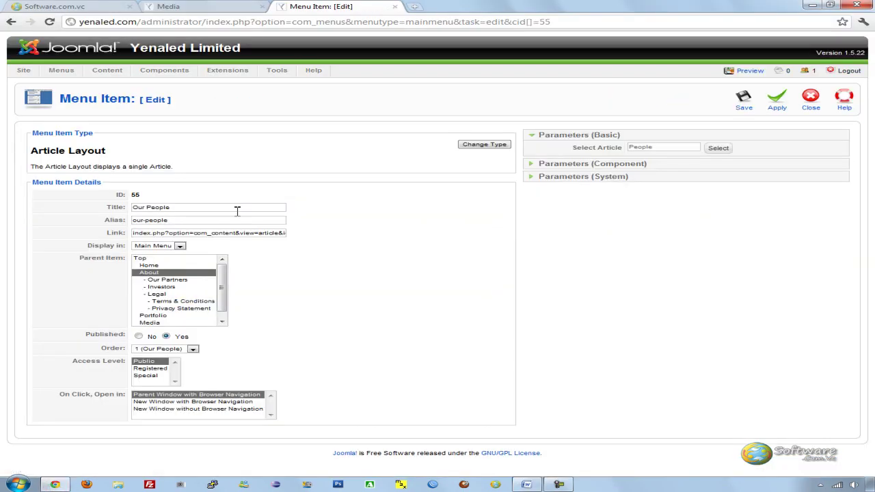
pyautogui.moveTo(146, 207); pyautogui.dragTo(132, 208)
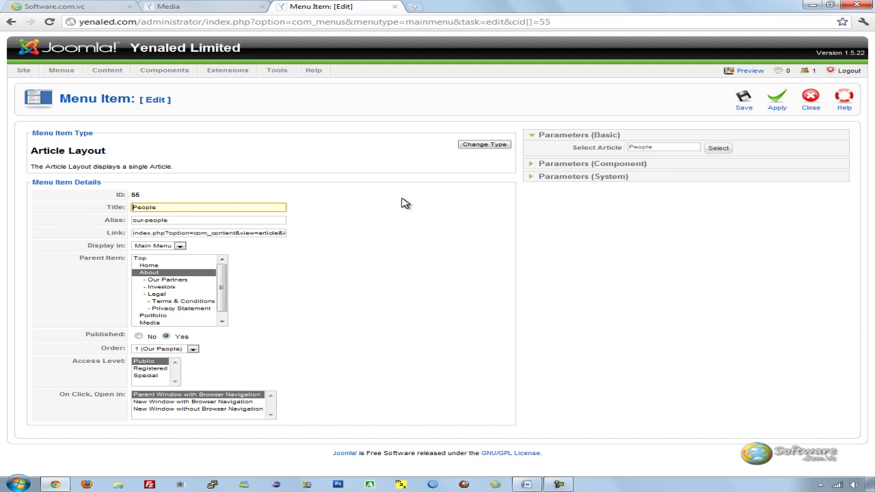
# Step: Save the People menu item, then retitle the Our Partners menu item as "Partners" and save it
pyautogui.click(744, 99)
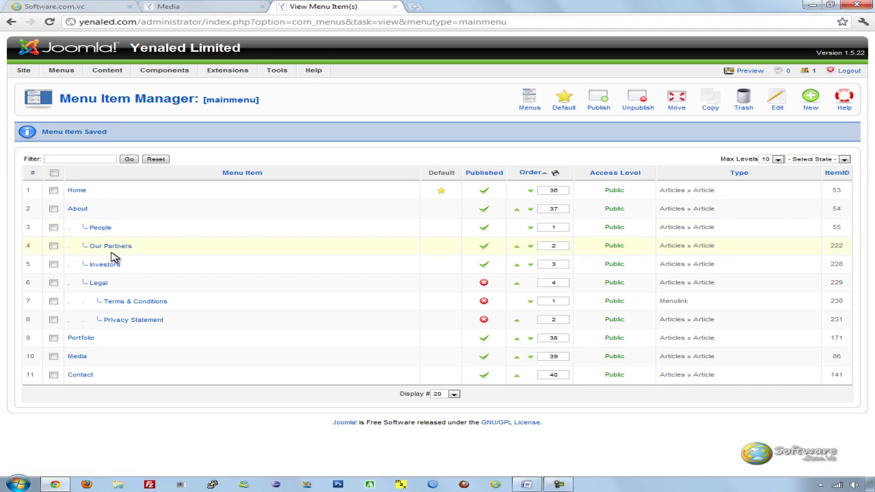
pyautogui.click(96, 246)
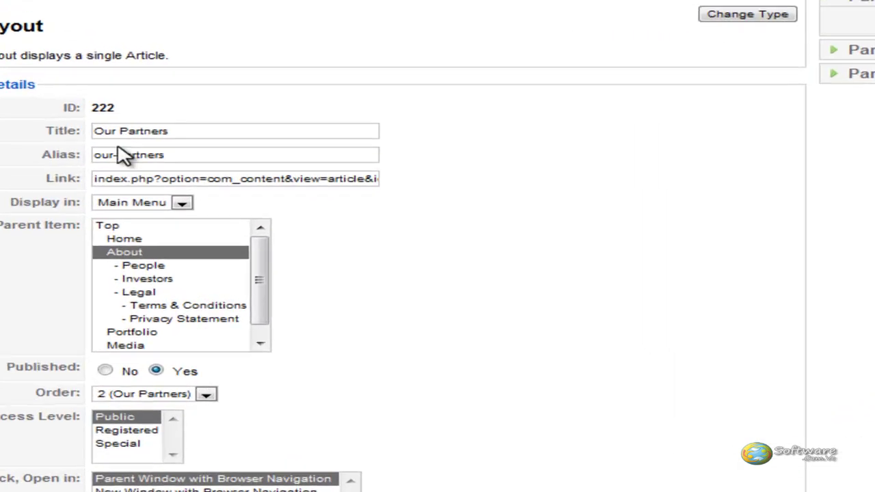
pyautogui.doubleClick(99, 119)
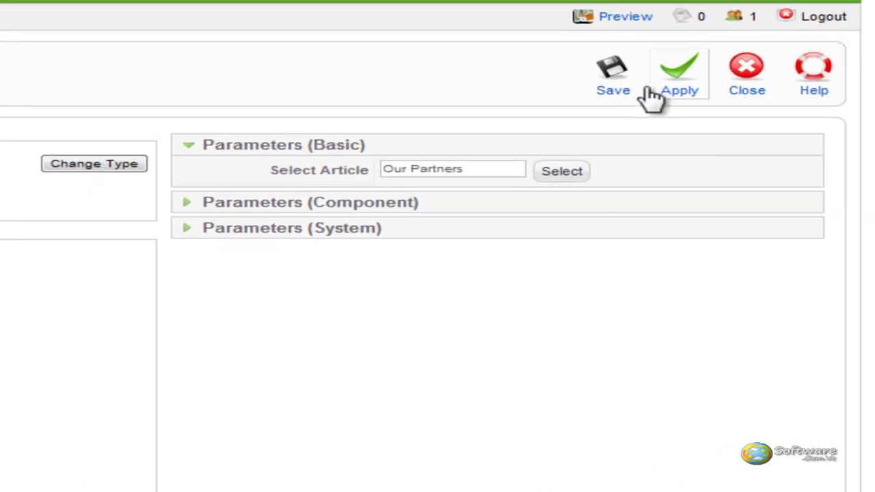
pyautogui.click(614, 72)
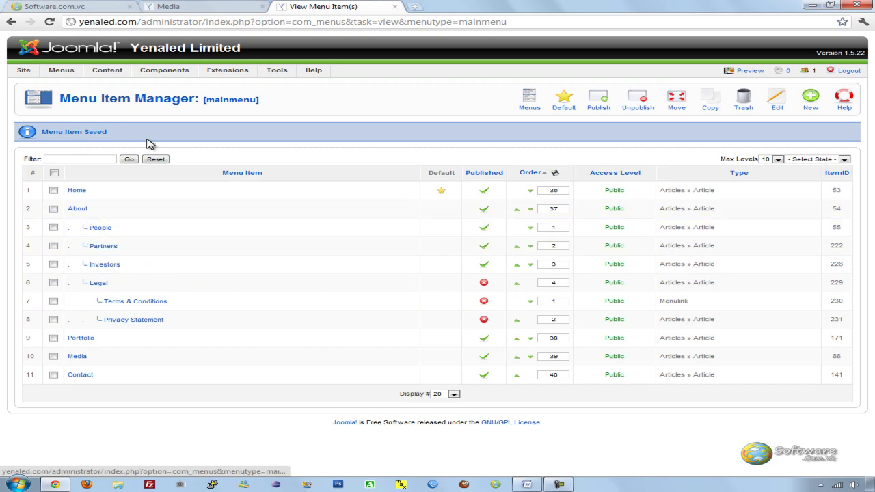
# Step: Check the updated About submenu and the Portfolio page on the live Yenaled site, returning to its Home page
pyautogui.click(219, 8)
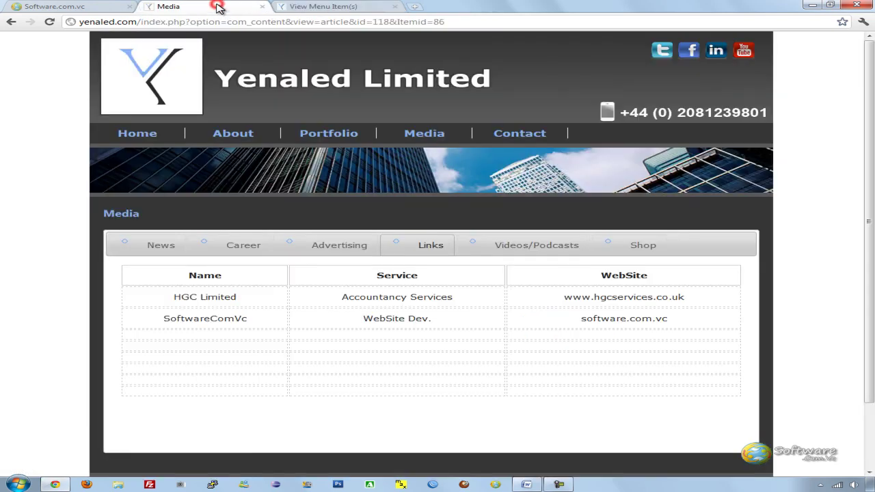
pyautogui.click(151, 137)
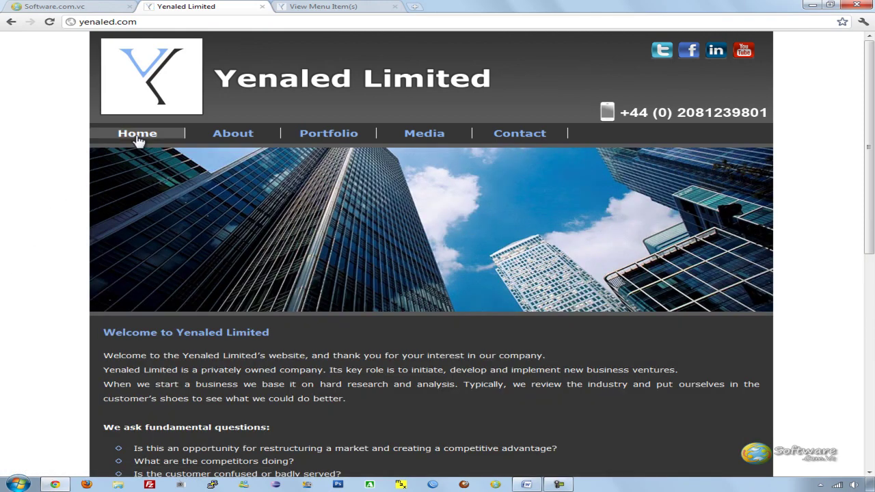
pyautogui.moveTo(229, 134)
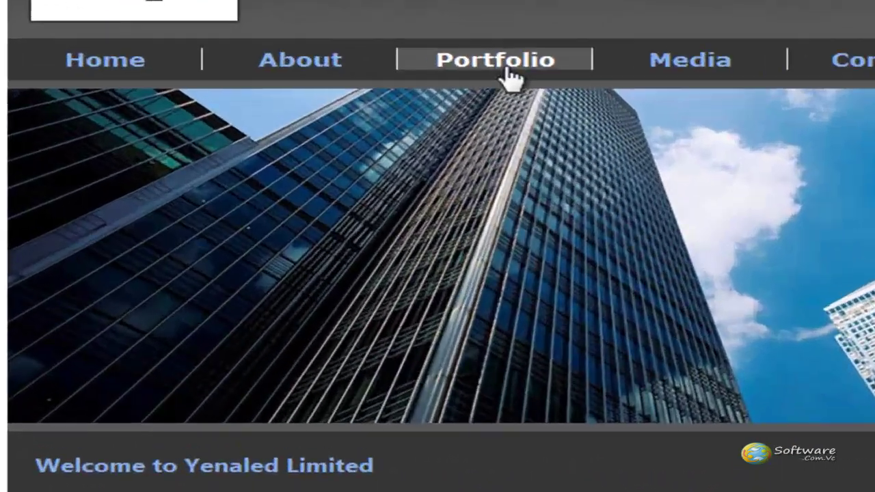
pyautogui.click(507, 65)
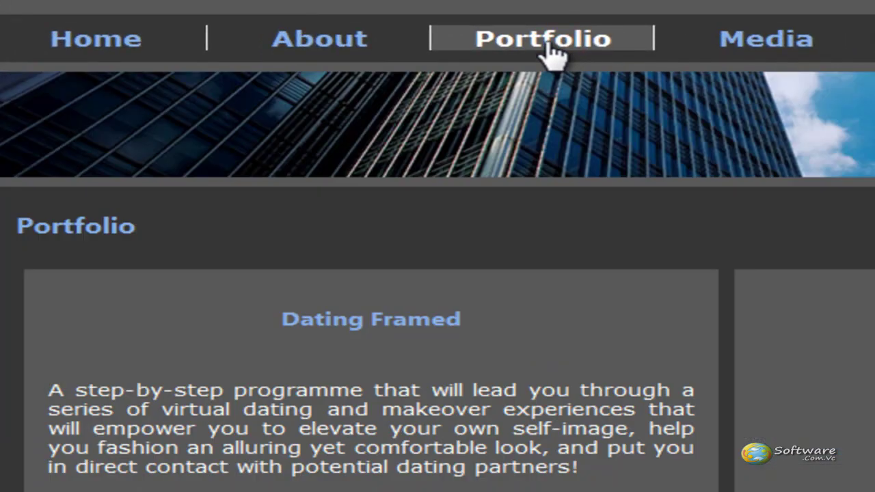
pyautogui.moveTo(352, 63)
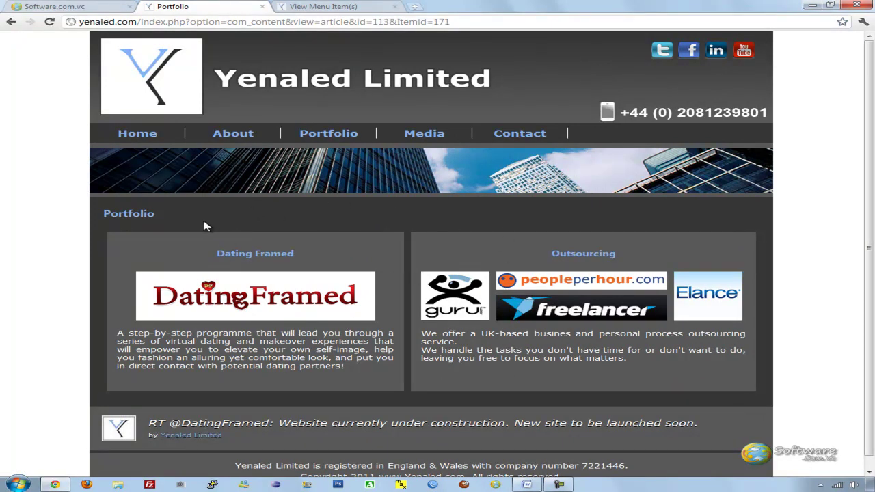
pyautogui.click(133, 135)
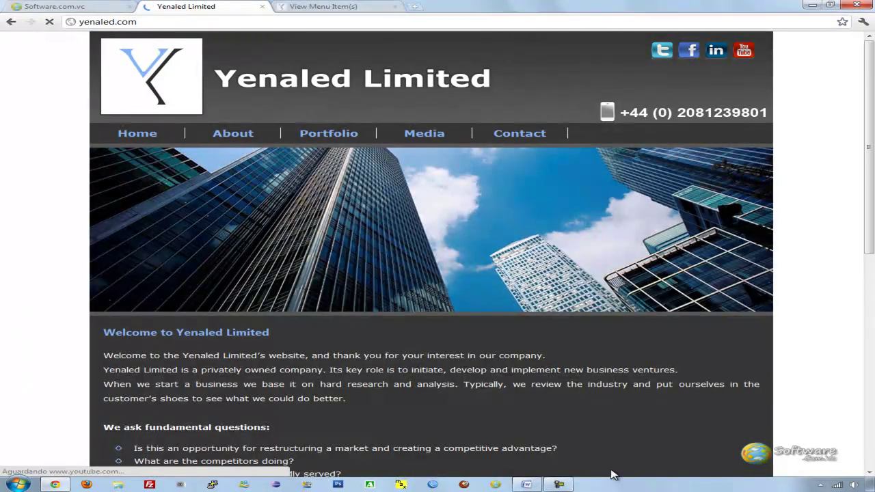
# Step: Review the Contact page changes marked in the Word document and compare them with the live site's Contact page
pyautogui.click(527, 484)
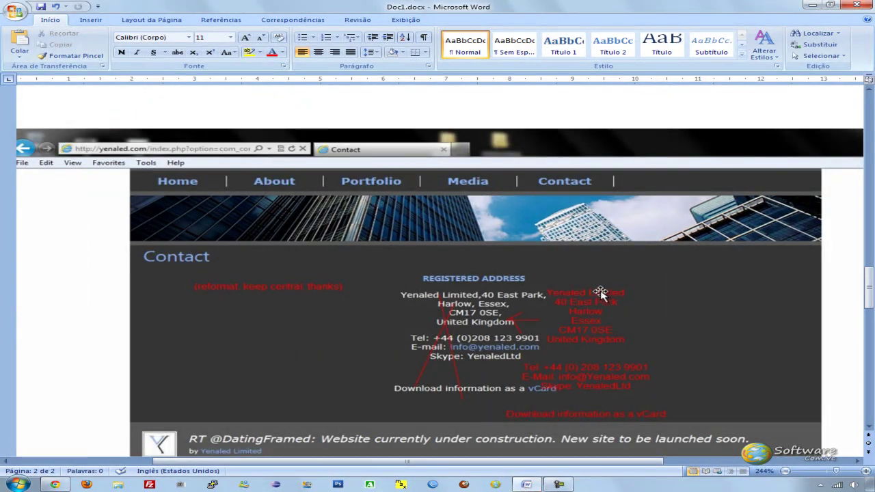
pyautogui.scroll(-1, 643, 383)
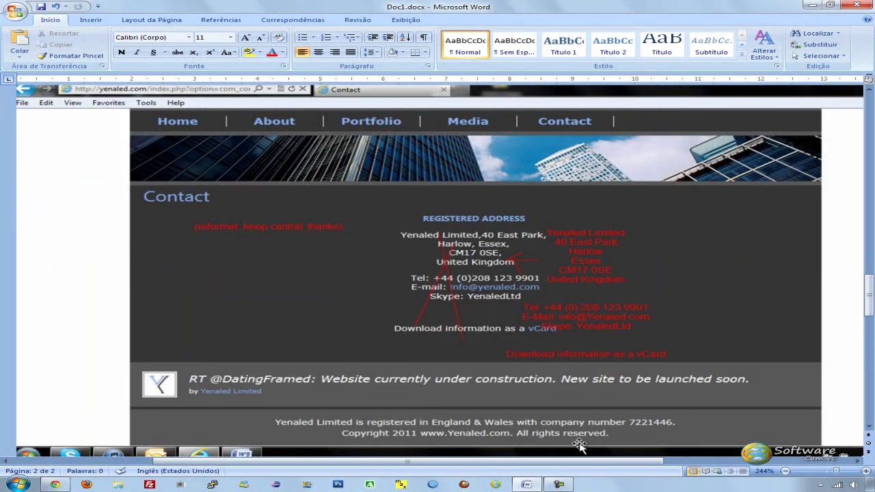
pyautogui.hscroll(1, 346, 463)
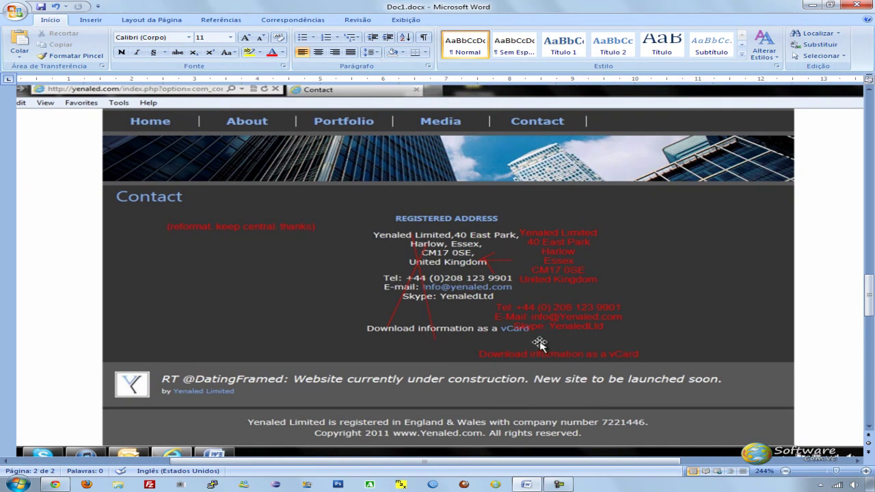
pyautogui.hotkey('alt', 'Tab')
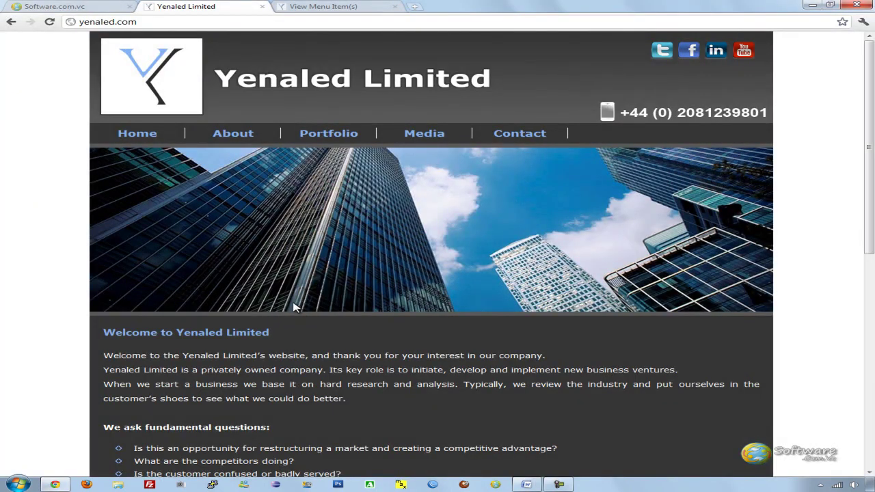
pyautogui.click(510, 137)
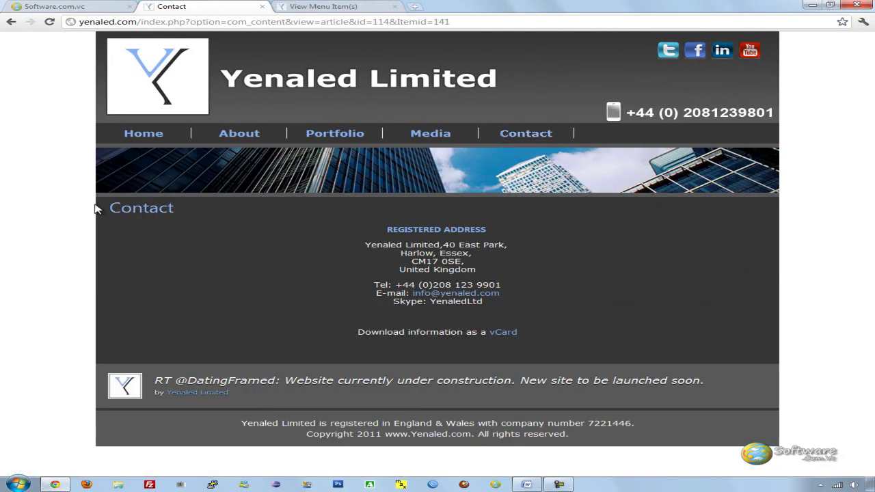
pyautogui.moveTo(484, 223); pyautogui.dragTo(681, 347)
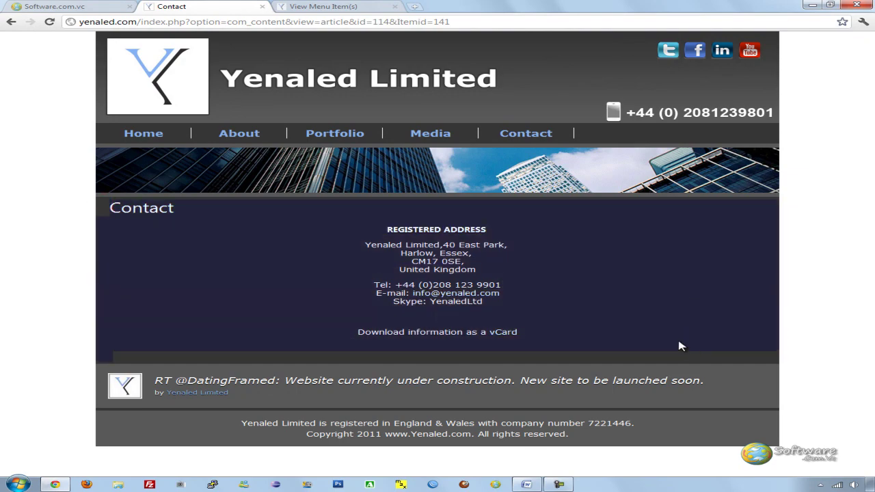
pyautogui.click(424, 243)
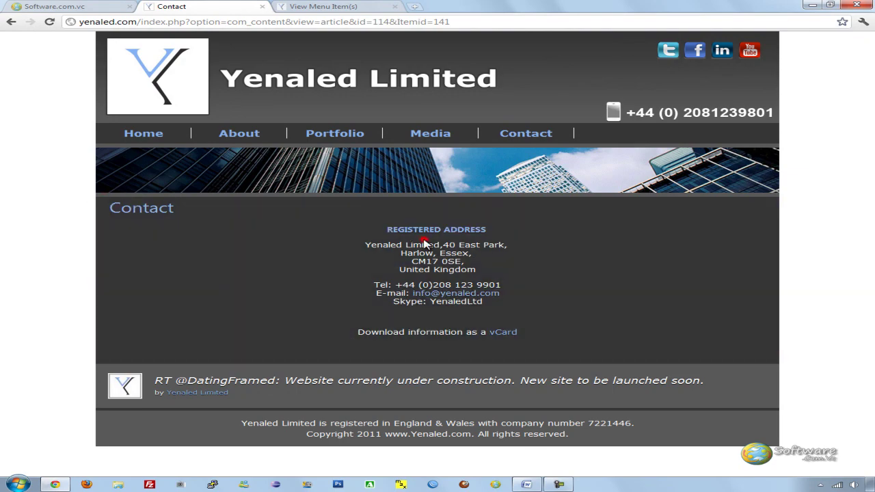
pyautogui.moveTo(438, 245); pyautogui.dragTo(470, 260)
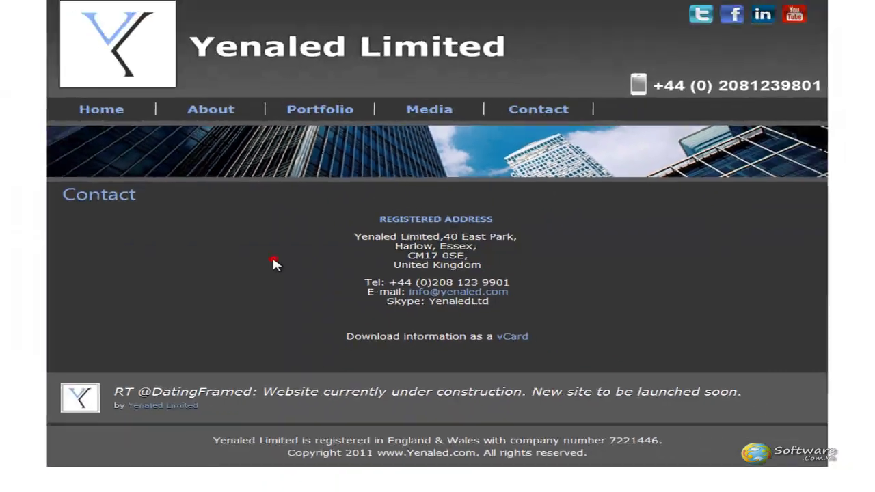
pyautogui.click(35, 197)
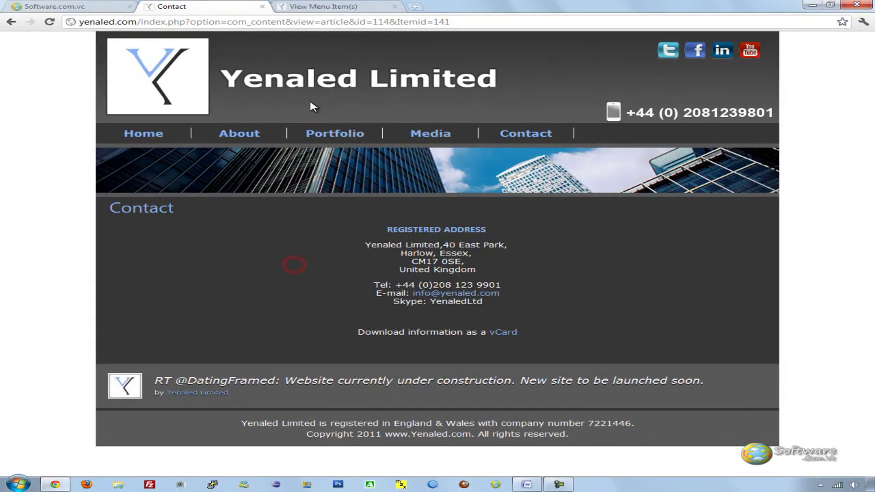
# Step: Open the Contact article for editing from the Article Manager in the Joomla administrator
pyautogui.click(317, 8)
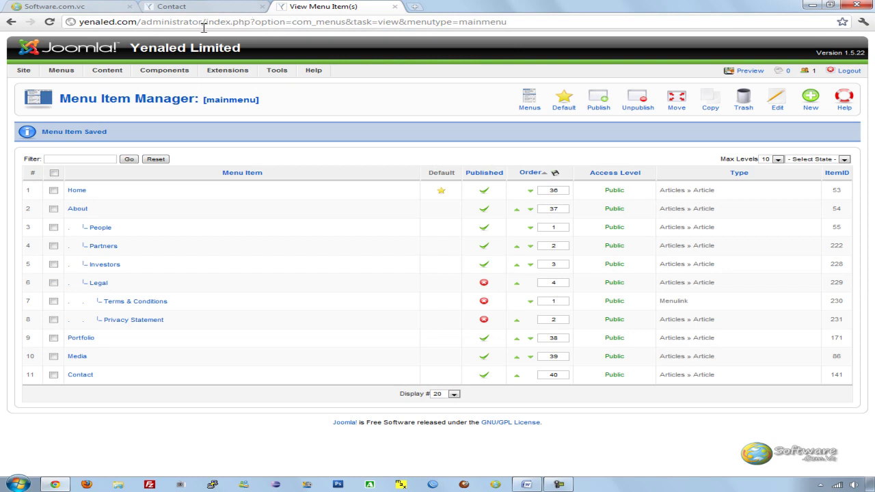
pyautogui.moveTo(103, 77)
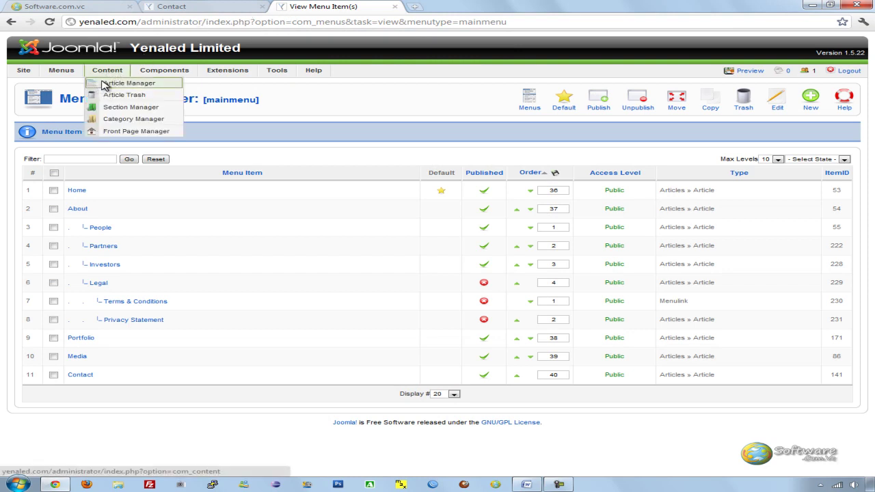
pyautogui.click(125, 84)
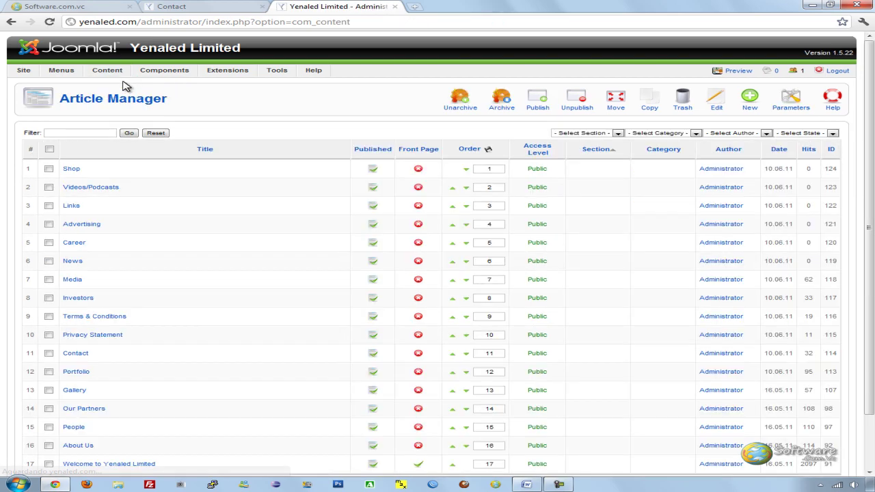
pyautogui.scroll(-2, 263, 112)
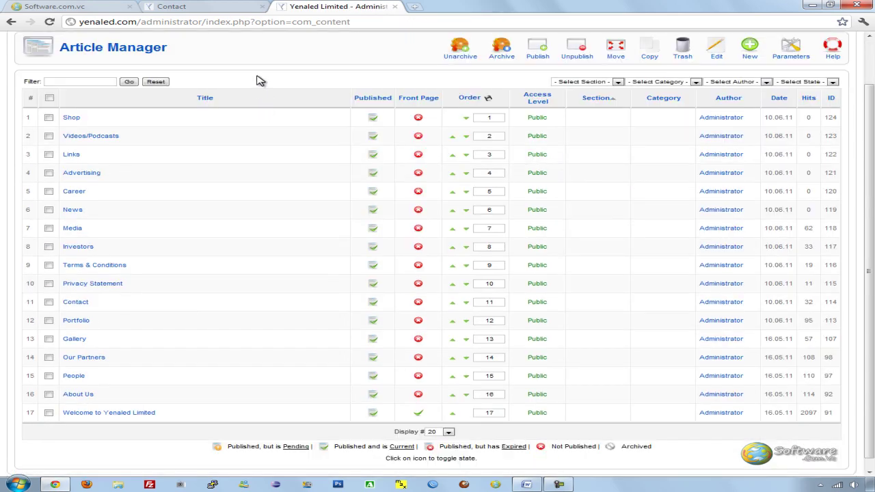
pyautogui.click(79, 303)
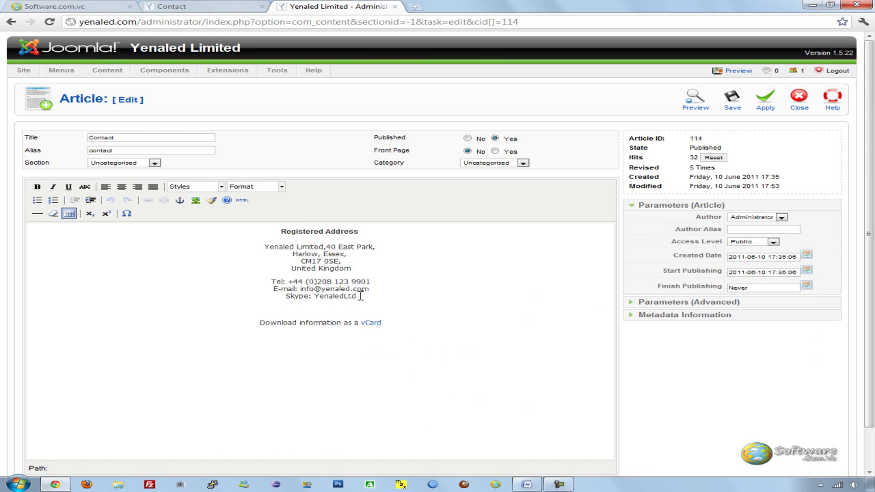
pyautogui.moveTo(329, 228); pyautogui.dragTo(412, 334)
pyautogui.click(415, 319)
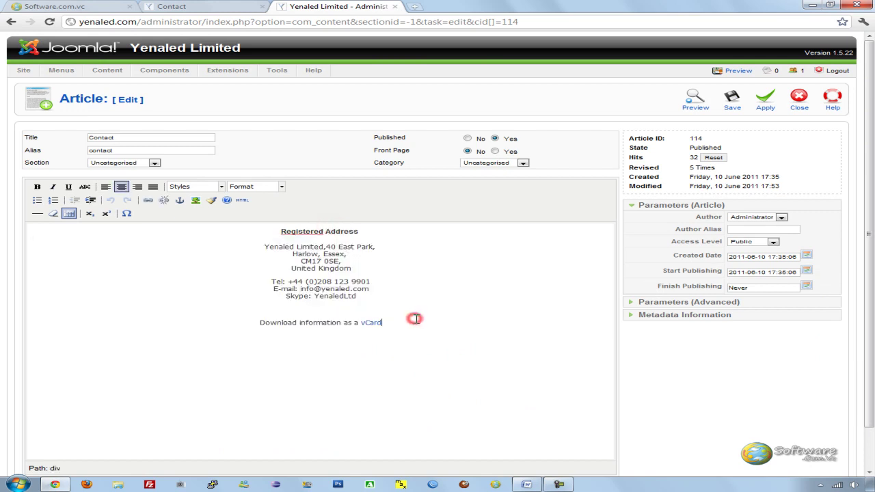
# Step: Change the format of the "Registered Address" line in the Contact article to Heading 3
pyautogui.click(307, 232)
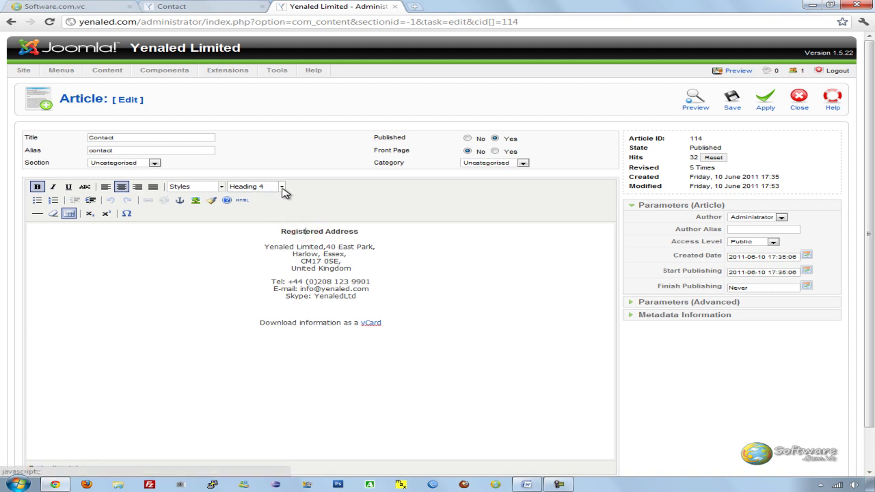
pyautogui.moveTo(279, 231); pyautogui.dragTo(376, 231)
pyautogui.click(375, 227)
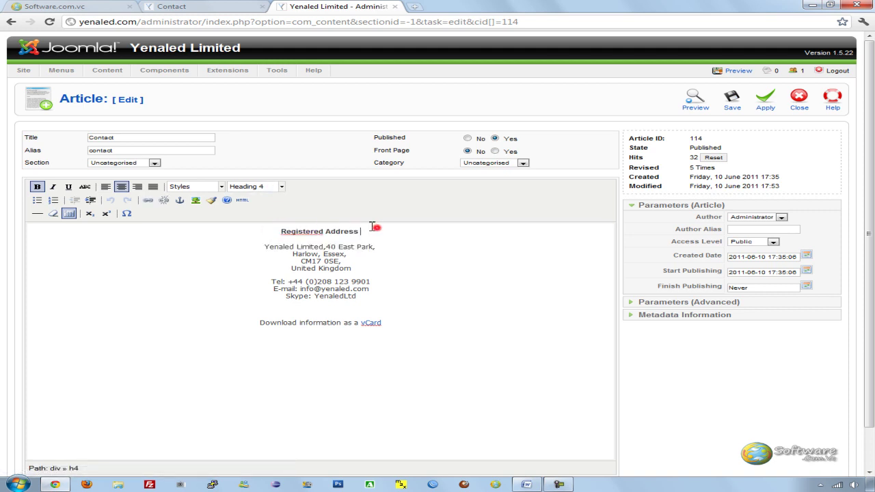
pyautogui.click(281, 187)
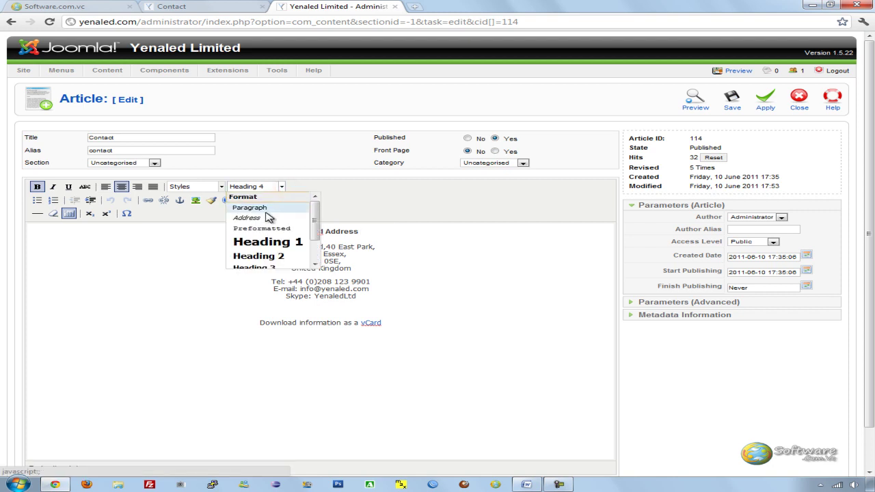
pyautogui.scroll(-2, 279, 256)
pyautogui.click(276, 233)
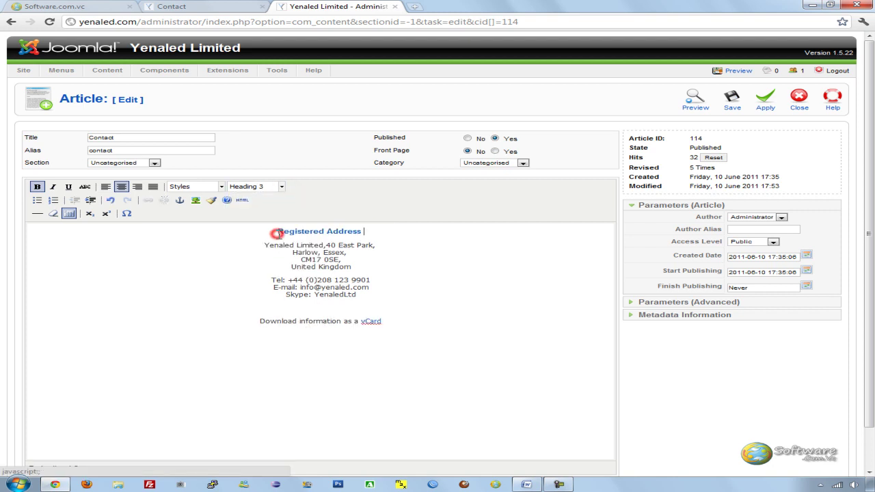
pyautogui.moveTo(276, 231); pyautogui.dragTo(367, 231)
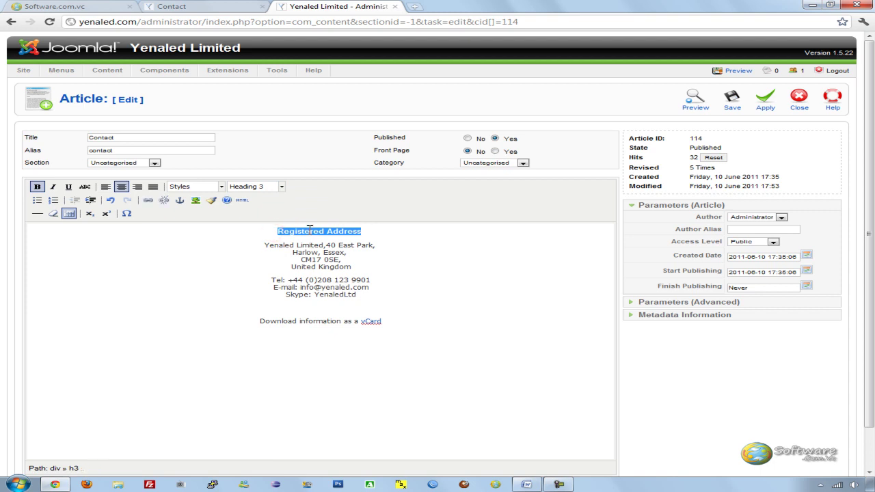
# Step: Examine the Registered Address heading's styling on the live Contact page and return to the address text in the article editor
pyautogui.click(196, 10)
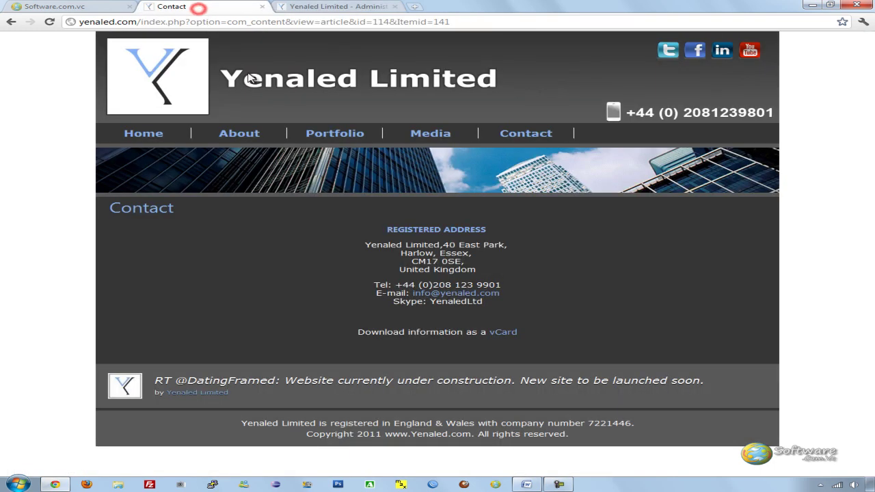
pyautogui.moveTo(387, 227); pyautogui.dragTo(518, 231)
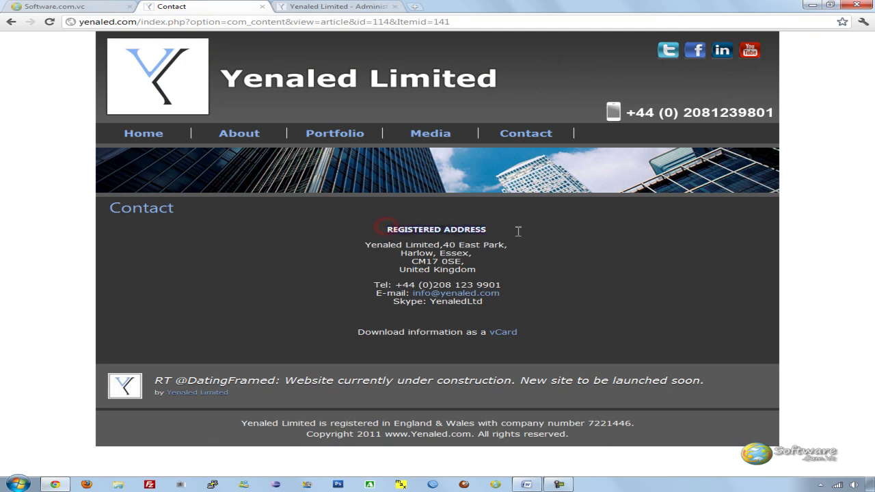
pyautogui.click(516, 234)
pyautogui.moveTo(388, 229); pyautogui.dragTo(488, 227)
pyautogui.click(488, 226)
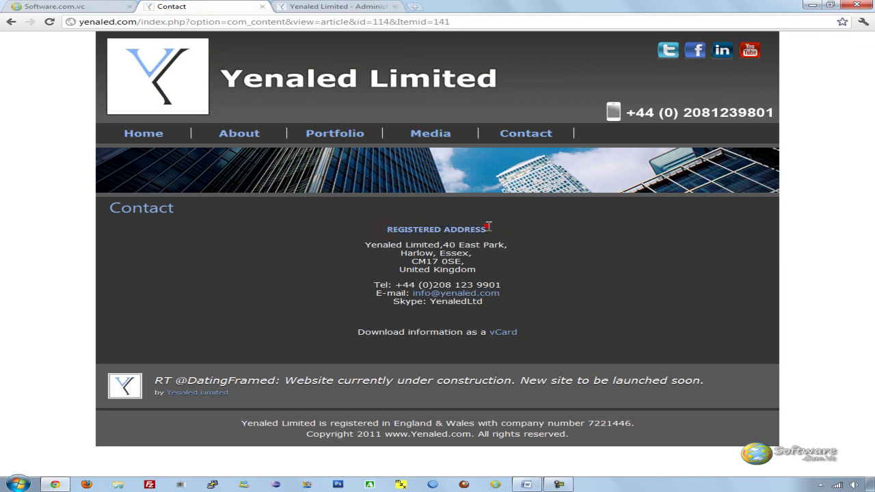
pyautogui.moveTo(386, 231); pyautogui.dragTo(492, 233)
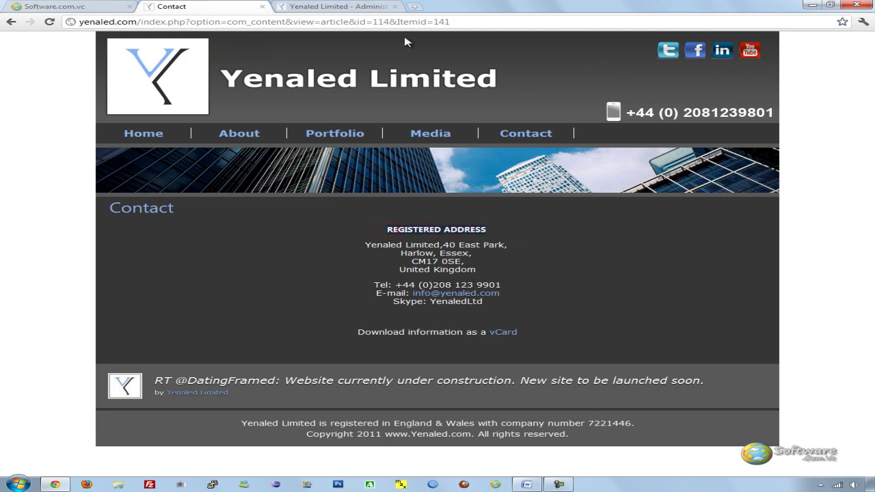
pyautogui.click(359, 9)
pyautogui.click(363, 250)
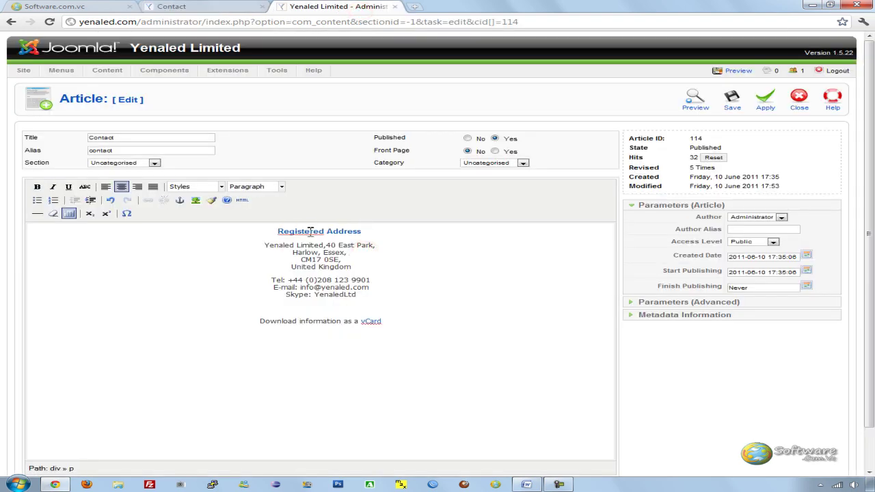
# Step: Highlight the Registered Address heading on the live Contact page to check its appearance, and go back to the Contact article editor
pyautogui.click(204, 6)
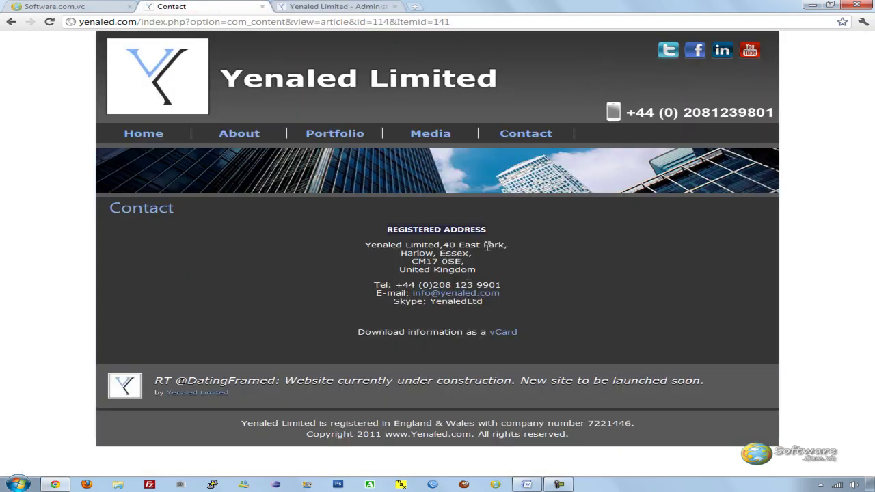
pyautogui.moveTo(387, 229); pyautogui.dragTo(497, 234)
pyautogui.click(349, 5)
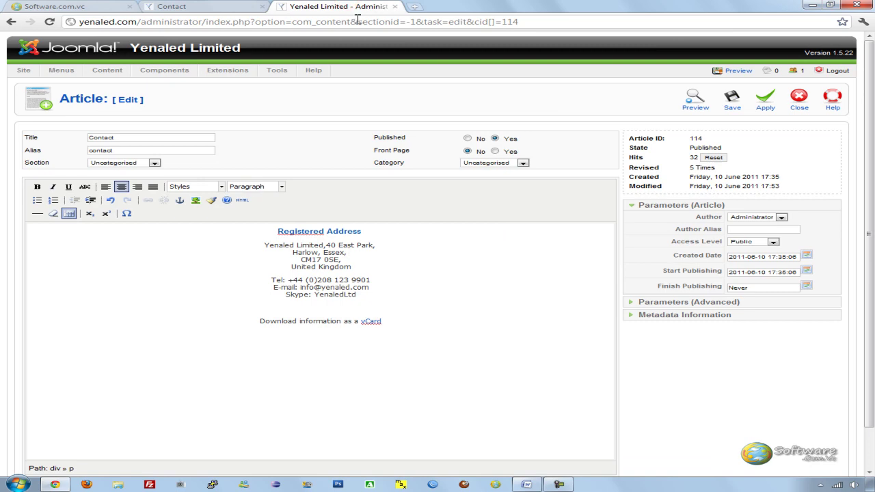
# Step: Arrange the browser and the Word document side by side, with the red Contact page markup in view
pyautogui.moveTo(444, 8); pyautogui.dragTo(0, 108)
pyautogui.moveTo(495, 4); pyautogui.dragTo(705, 58)
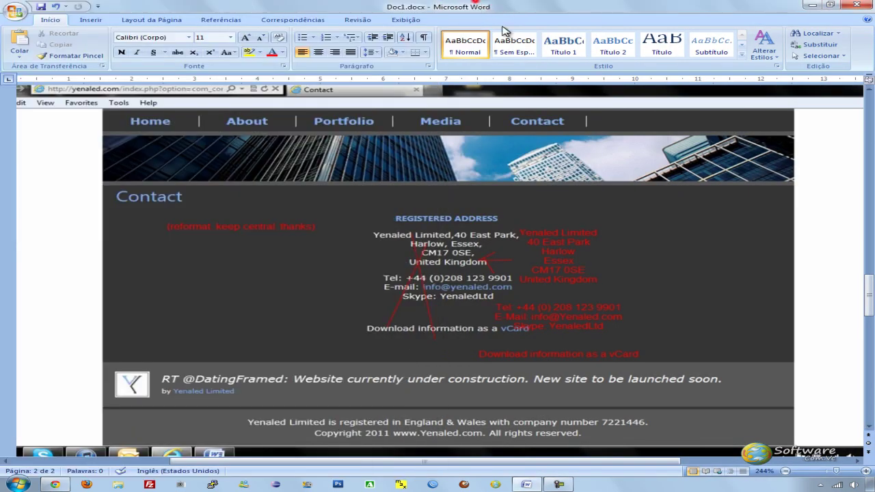
pyautogui.moveTo(472, 5); pyautogui.dragTo(874, 213)
pyautogui.moveTo(622, 463); pyautogui.dragTo(655, 463)
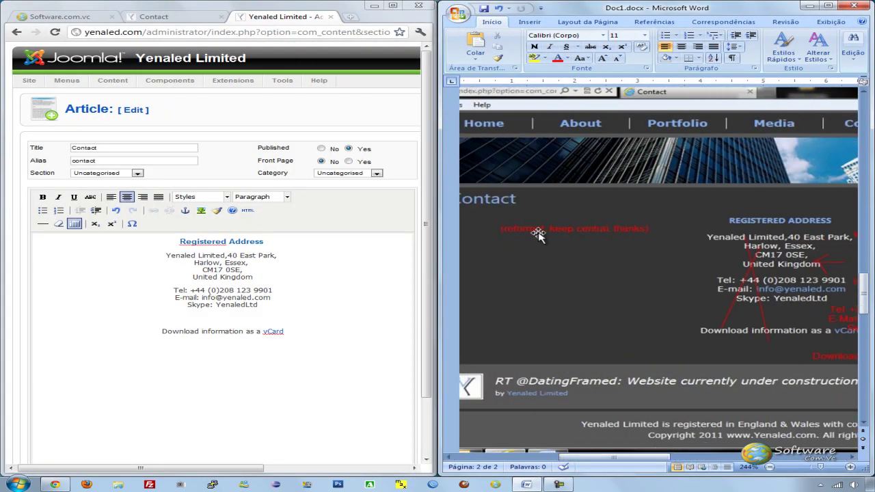
pyautogui.moveTo(612, 449); pyautogui.dragTo(619, 457)
# Step: Try left and right alignment on the whole Contact article text, and set it back to centred
pyautogui.moveTo(311, 331); pyautogui.dragTo(285, 333)
pyautogui.click(168, 241)
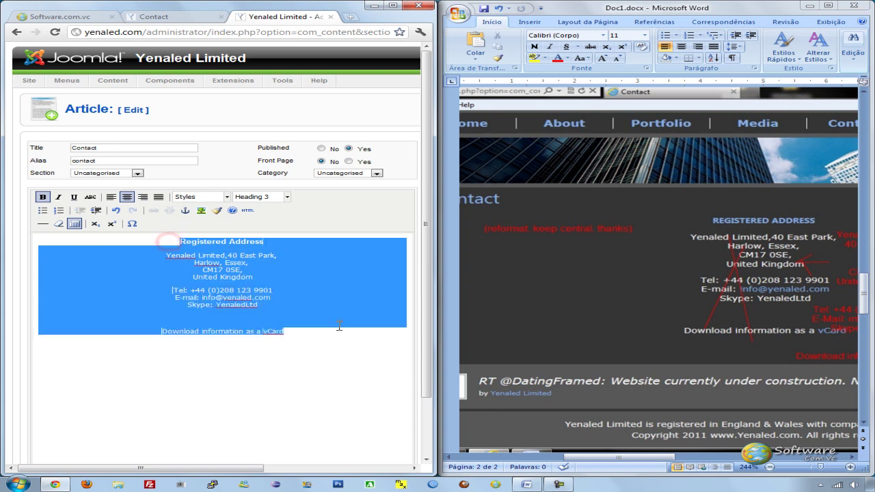
pyautogui.click(111, 196)
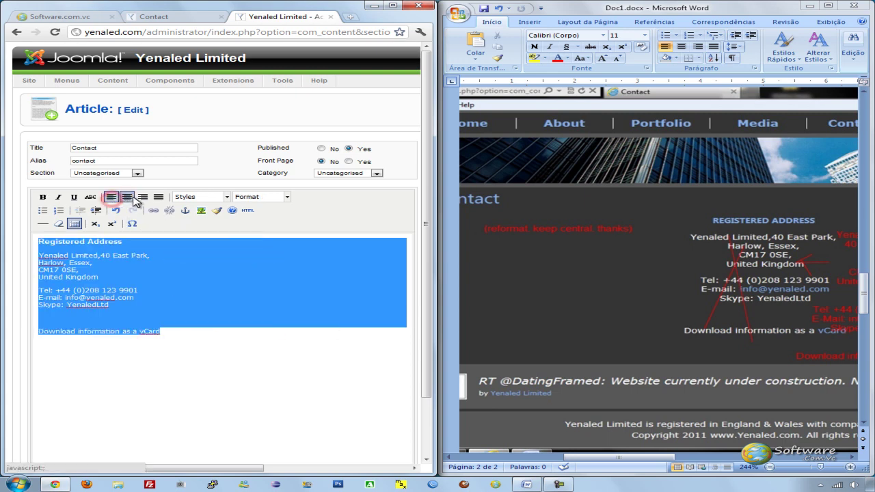
pyautogui.click(142, 197)
pyautogui.click(127, 197)
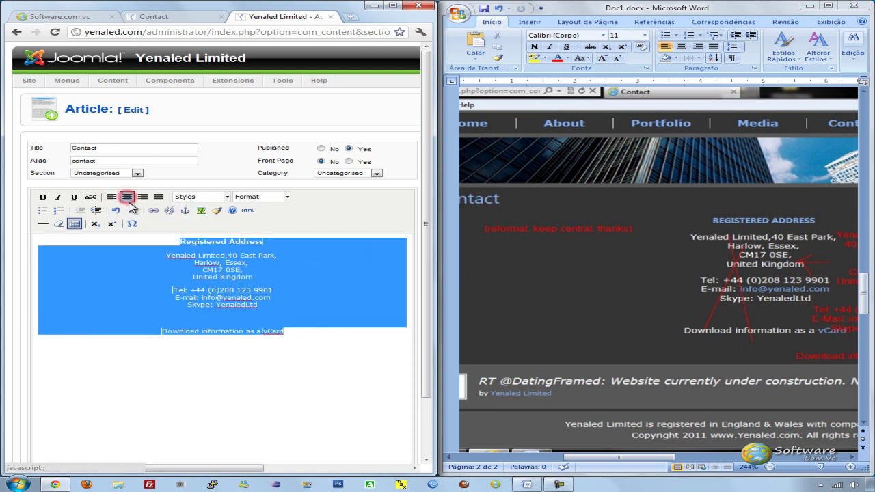
pyautogui.click(303, 277)
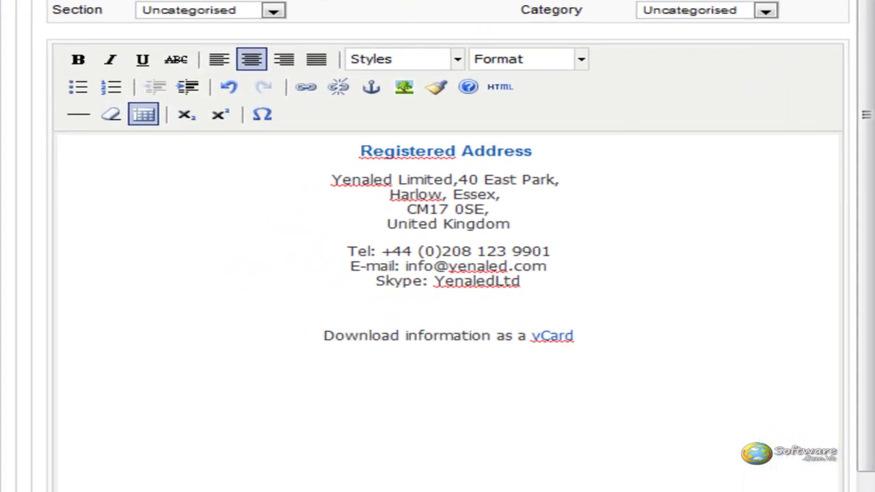
# Step: Put the street address on its own line below the company name, and remove the comma at the end of the street line
pyautogui.click(448, 175)
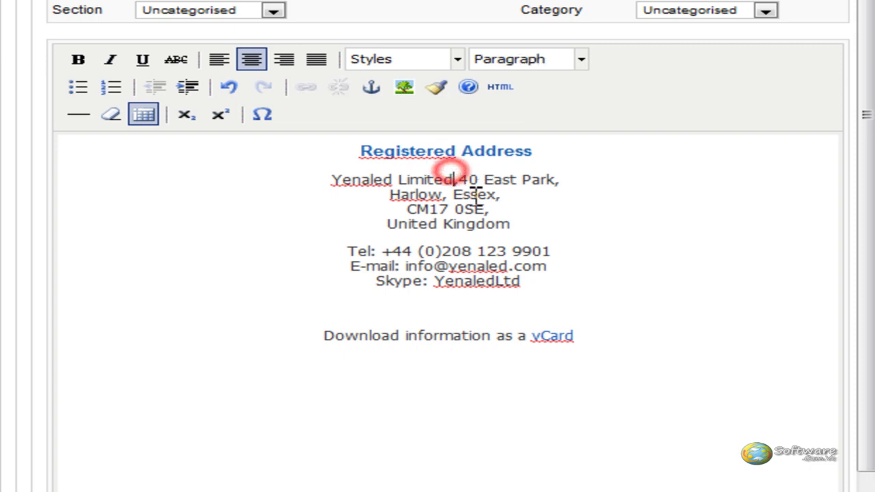
pyautogui.hotkey('shift', 'Return')
pyautogui.click(512, 197)
pyautogui.press('BackSpace')
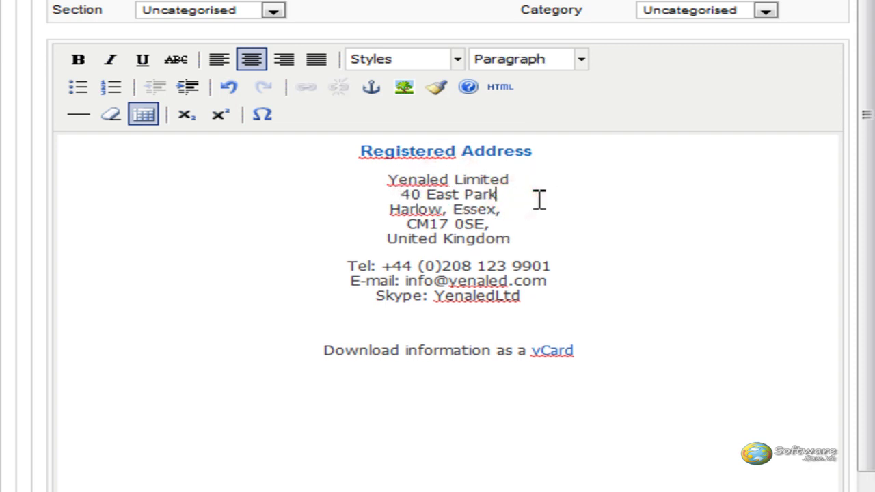
# Step: Put the county on its own line below the town, and remove the commas after the town, county and postcode
pyautogui.click(451, 209)
pyautogui.press('BackSpace')
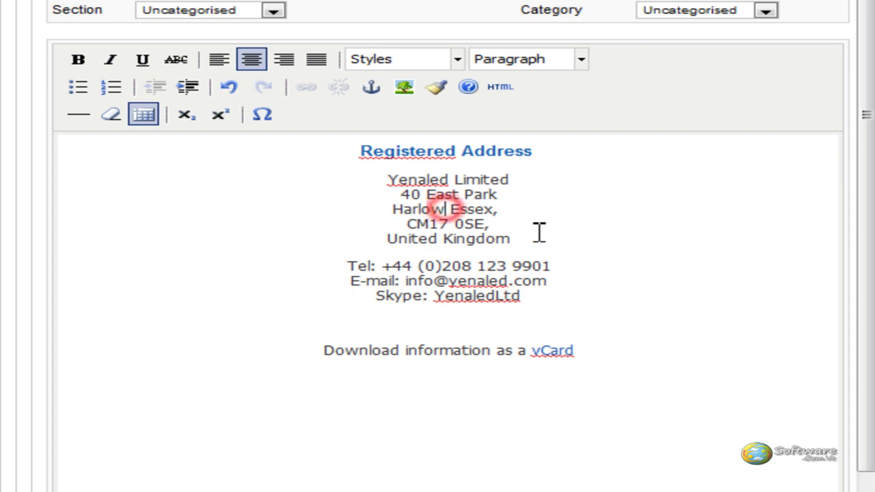
pyautogui.press('Delete')
pyautogui.hotkey('shift', 'Return')
pyautogui.click(477, 223)
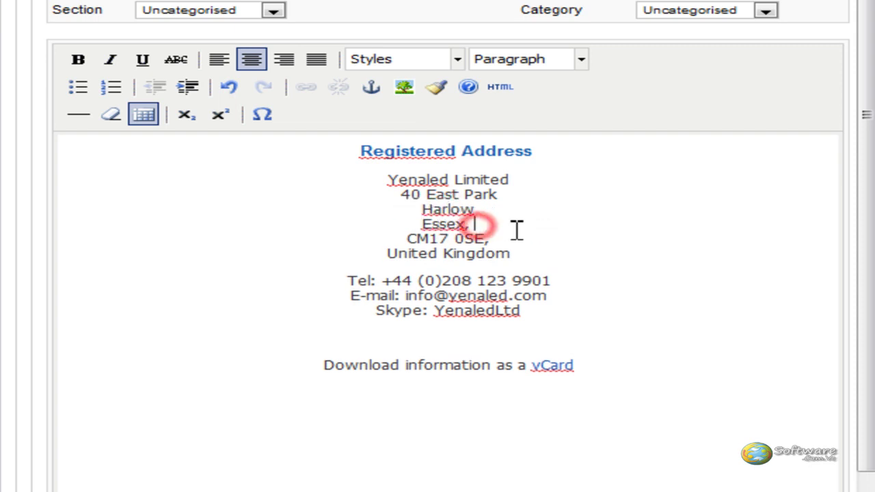
pyautogui.press('BackSpace')
pyautogui.press('BackSpace')
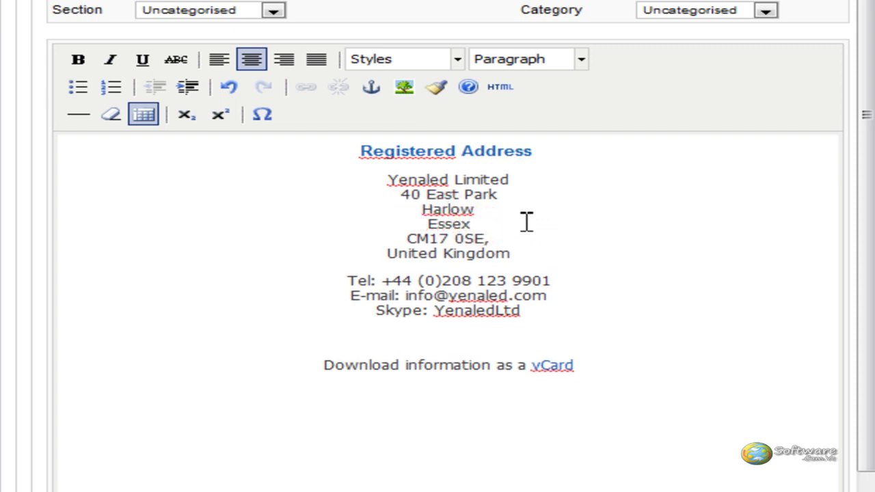
pyautogui.click(501, 232)
pyautogui.press('BackSpace')
pyautogui.click(547, 250)
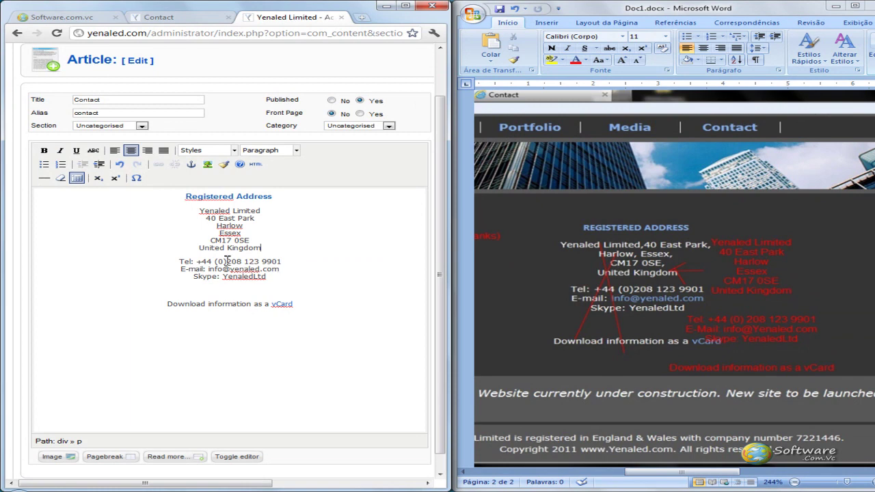
# Step: Add a space after "(0)" in the telephone number, and capitalise the "Y" of the domain in the e-mail address
pyautogui.write(')')
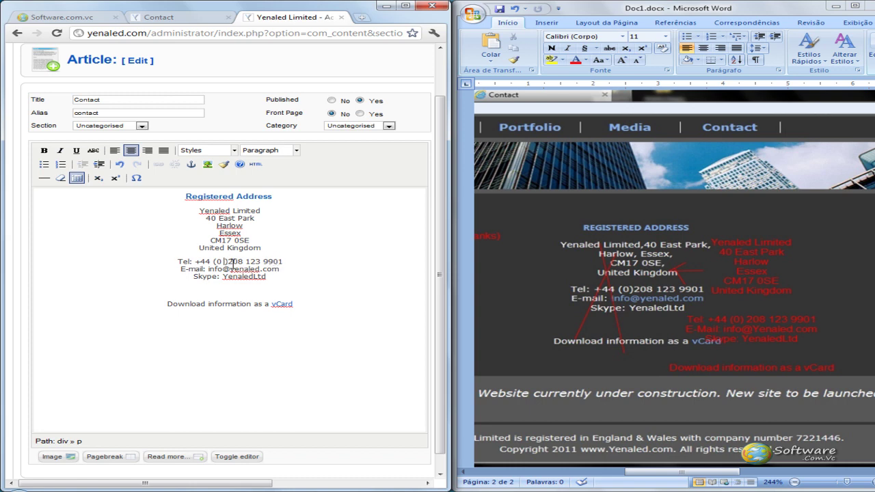
pyautogui.click(294, 262)
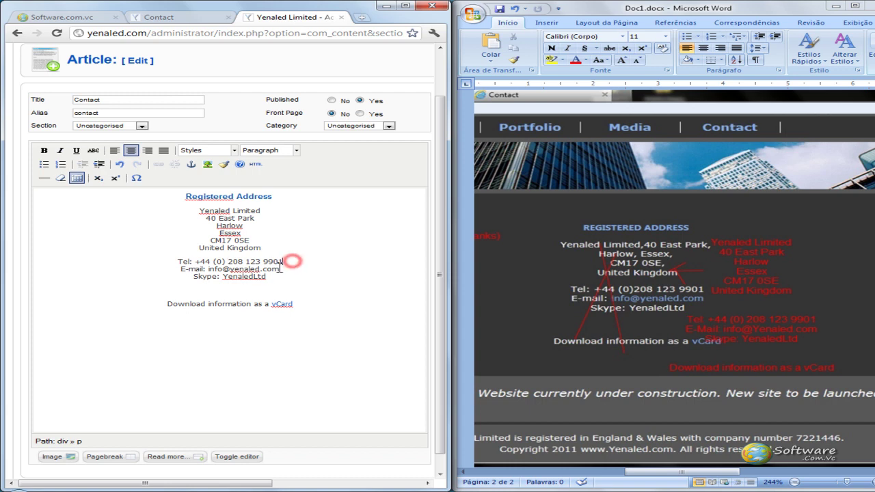
pyautogui.click(232, 269)
pyautogui.press('Delete')
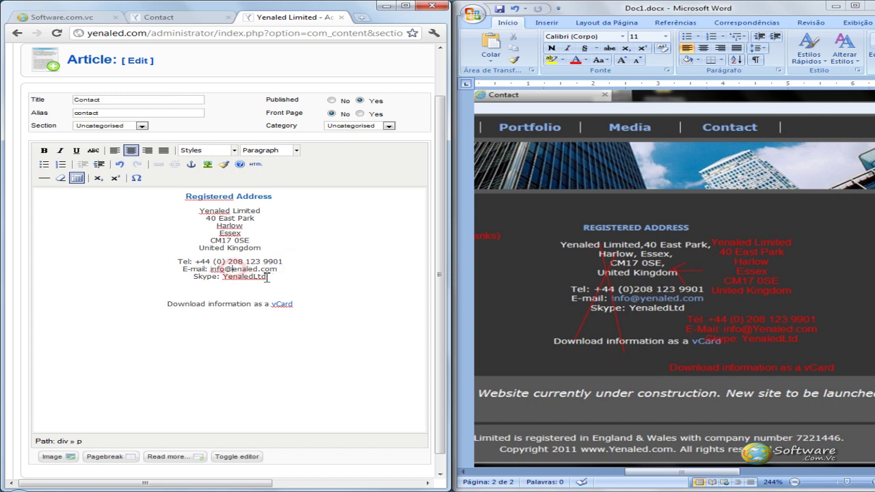
pyautogui.write('Y')
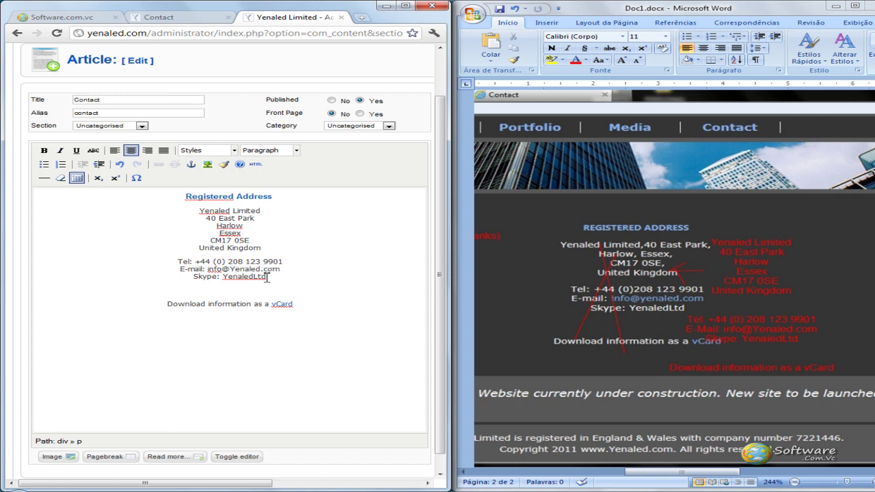
# Step: Change the label of the e-mail line to "E-Mail:" with a capital M
pyautogui.click(189, 269)
pyautogui.press('Delete')
pyautogui.write('M')
pyautogui.click(272, 277)
# Step: Apply the changes to the Contact article with the editor kept open, and reload the live Contact page in a maximised browser
pyautogui.scroll(2, 236, 294)
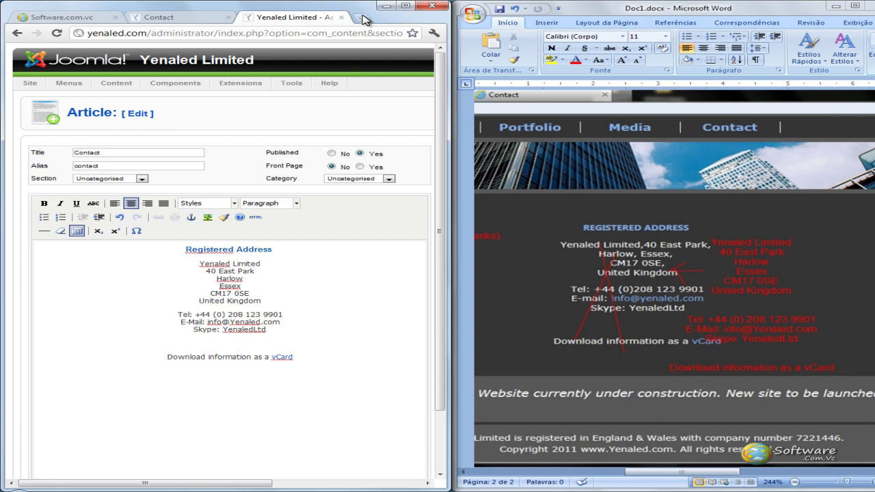
pyautogui.moveTo(256, 484); pyautogui.dragTo(411, 484)
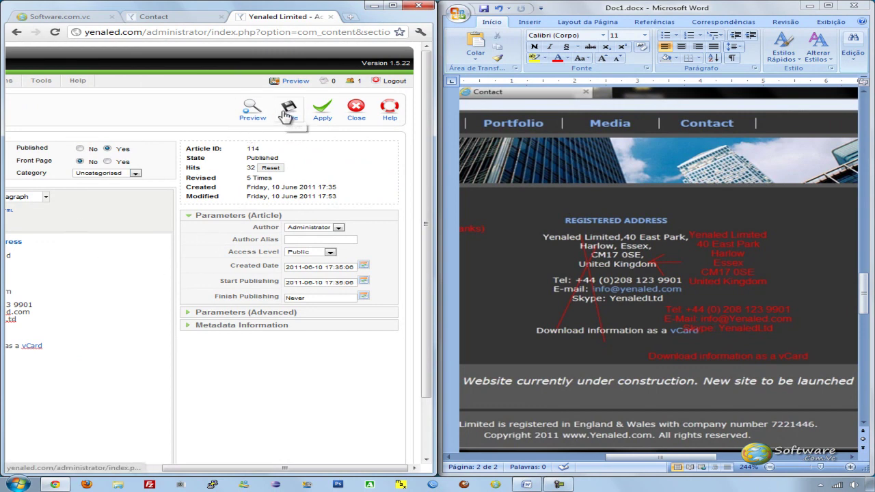
pyautogui.click(321, 109)
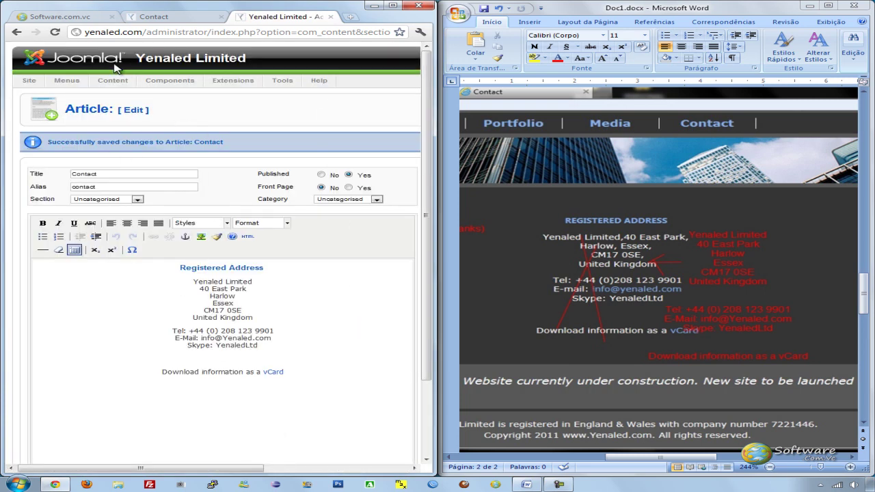
pyautogui.click(183, 17)
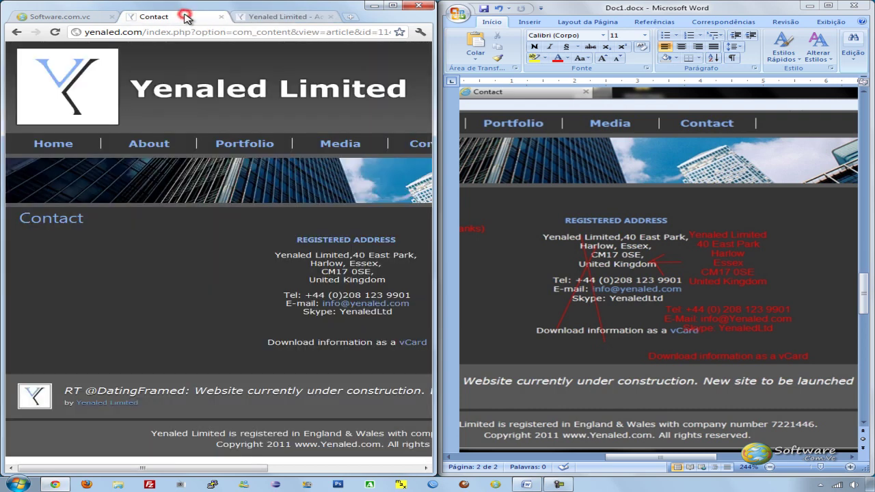
pyautogui.moveTo(322, 14); pyautogui.dragTo(383, 1)
pyautogui.click(51, 23)
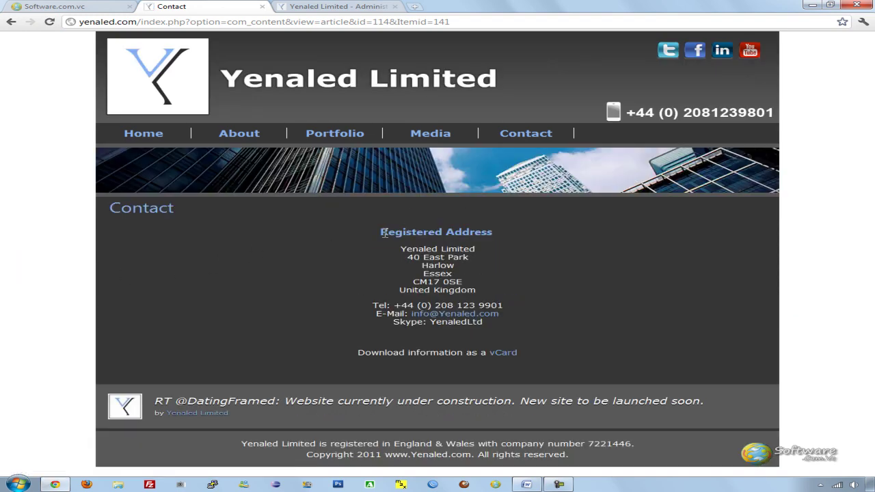
# Step: Inspect the heading and address block on the live Contact page and compare them side by side with the Word markup
pyautogui.moveTo(402, 232); pyautogui.dragTo(493, 230)
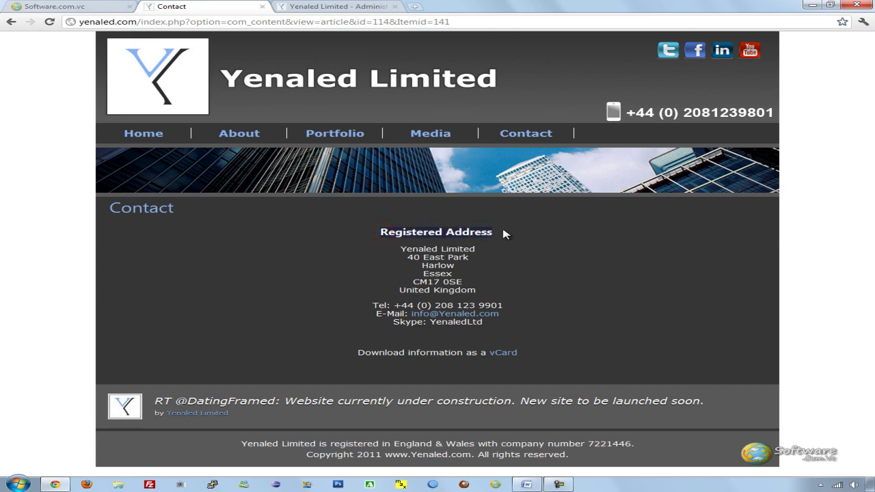
pyautogui.click(458, 246)
pyautogui.moveTo(438, 250); pyautogui.dragTo(520, 328)
pyautogui.click(520, 327)
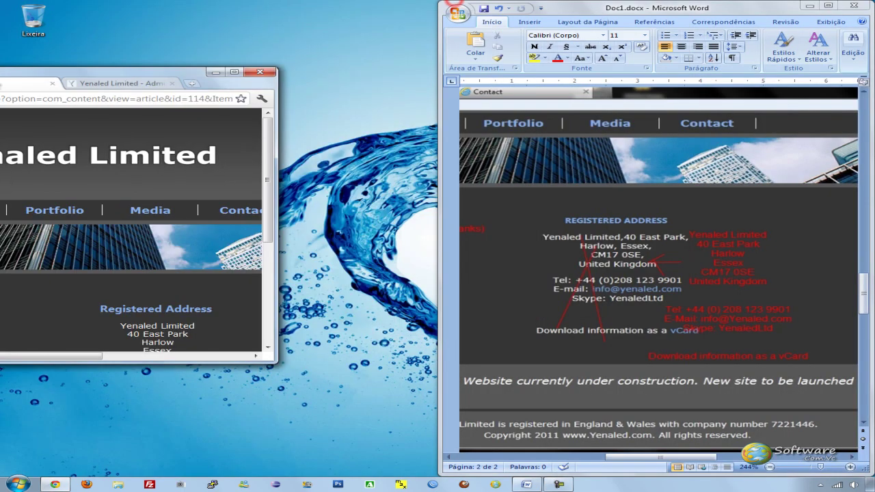
pyautogui.press('super+Left')
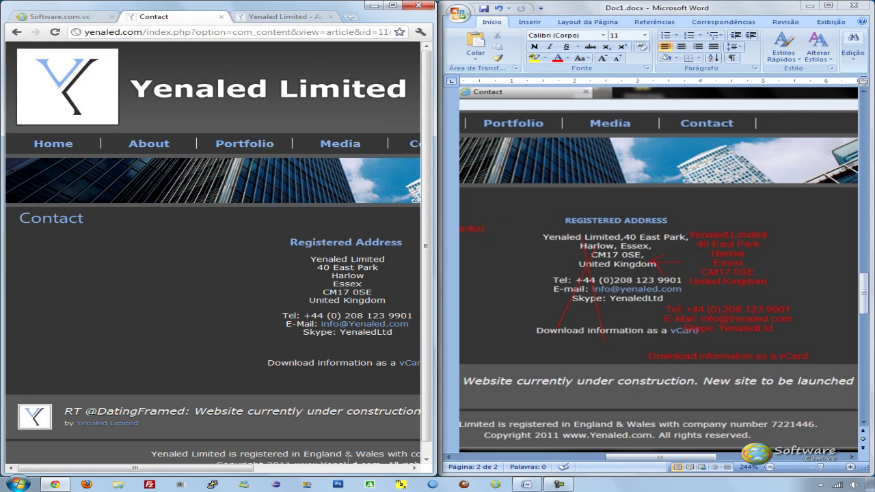
pyautogui.moveTo(241, 469); pyautogui.dragTo(311, 459)
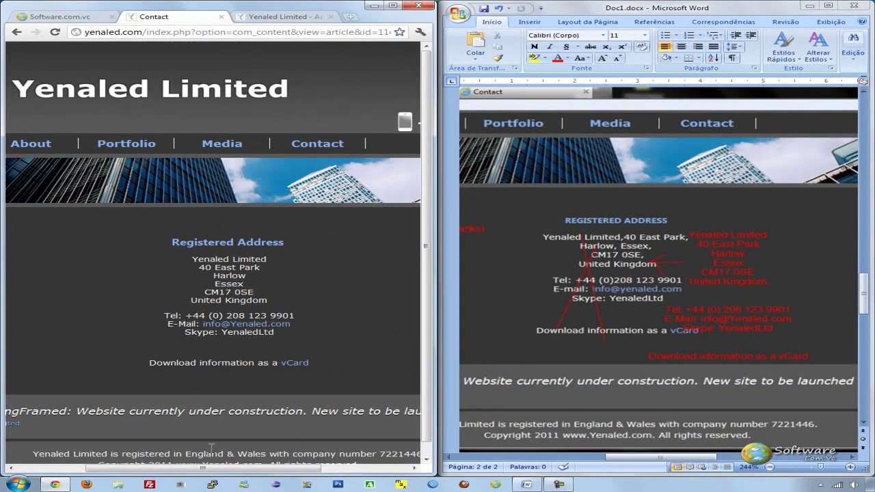
pyautogui.moveTo(99, 469); pyautogui.dragTo(76, 469)
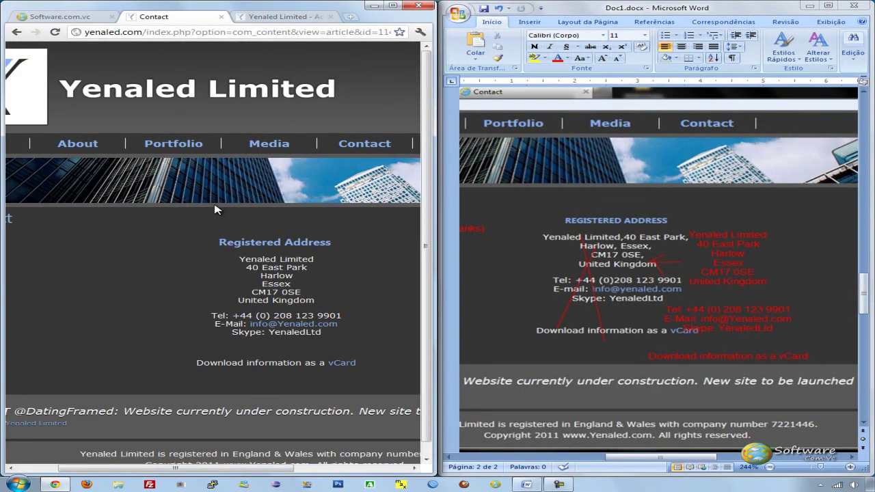
# Step: Review the centred Contact page content in the maximised browser, and open the live site's home page
pyautogui.moveTo(353, 17); pyautogui.dragTo(420, 6)
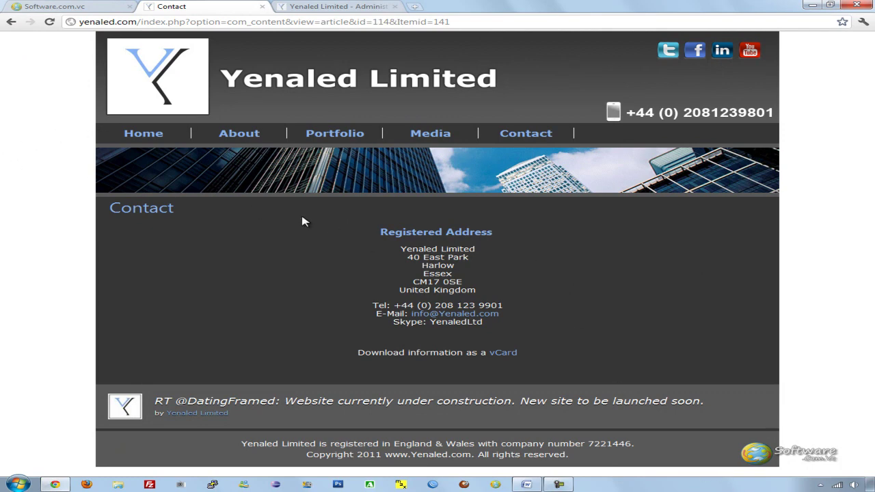
pyautogui.moveTo(362, 209); pyautogui.dragTo(645, 372)
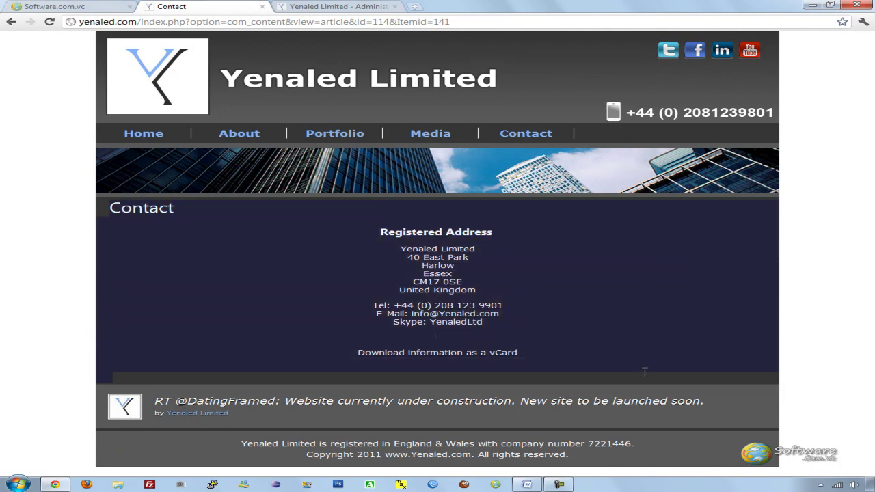
pyautogui.click(601, 354)
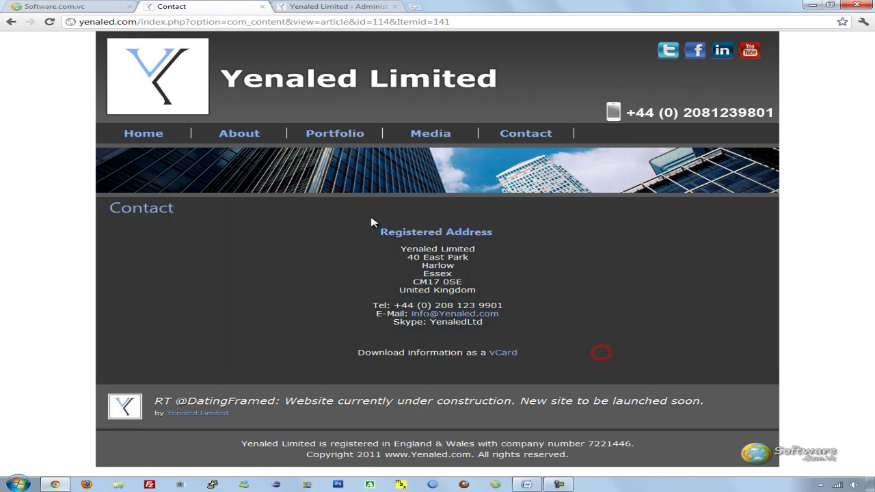
pyautogui.moveTo(430, 207); pyautogui.dragTo(597, 378)
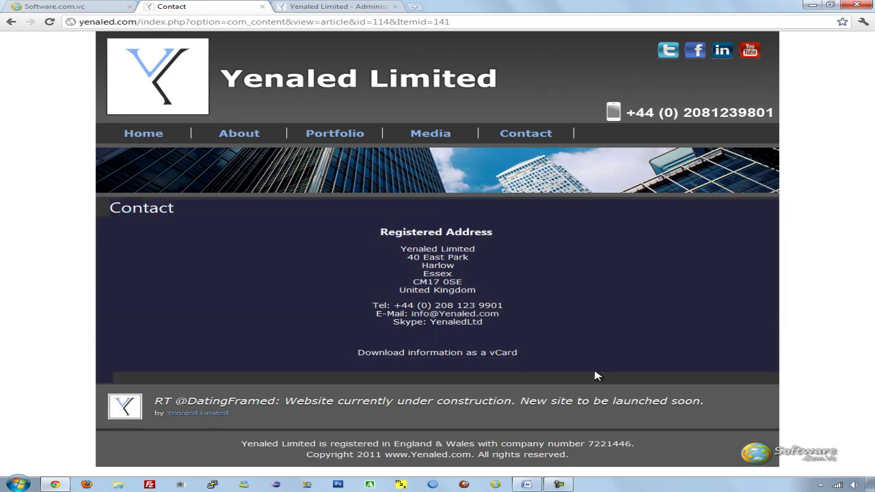
pyautogui.click(562, 323)
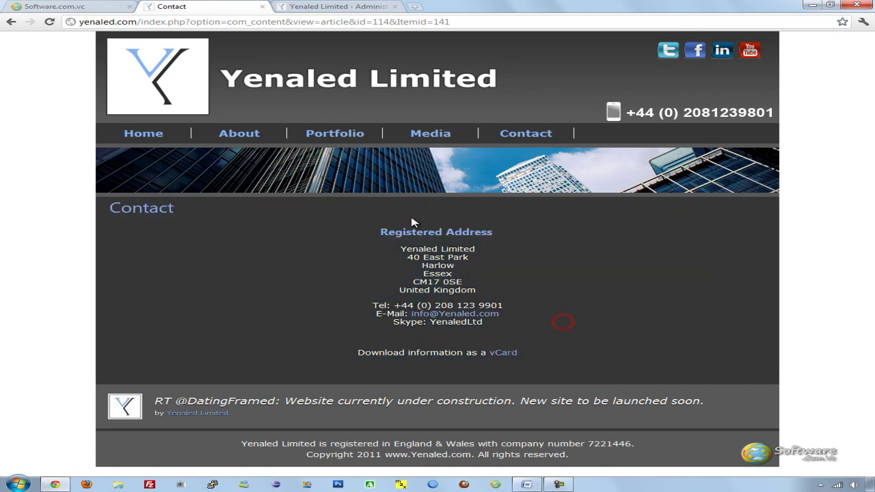
pyautogui.moveTo(420, 209); pyautogui.dragTo(520, 308)
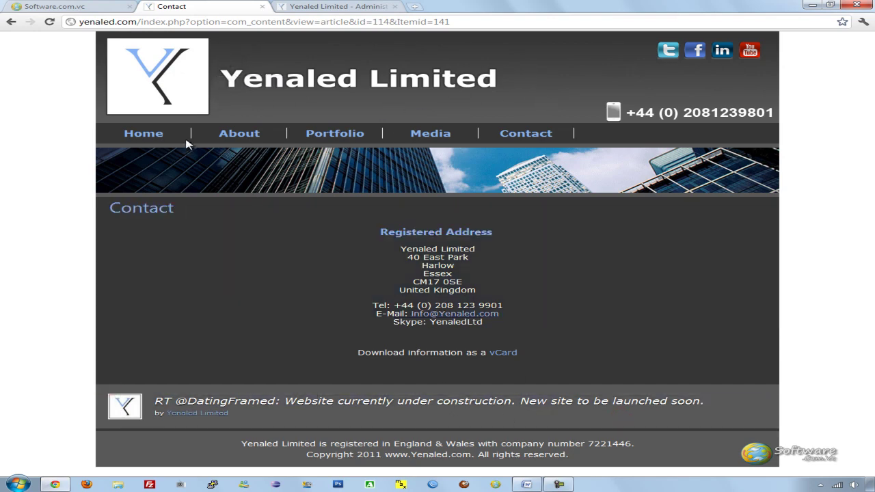
pyautogui.click(267, 81)
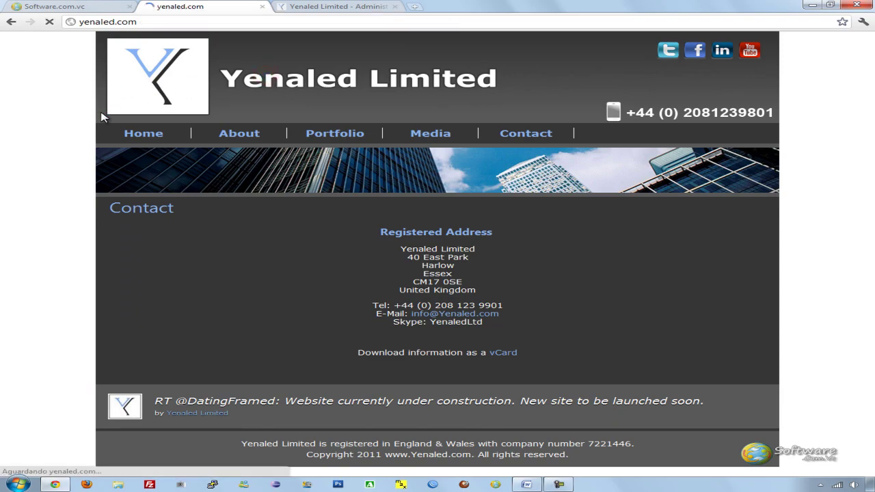
# Step: Check the Our Partners box on the live home page, and switch from the Contact article to the Module Manager
pyautogui.scroll(-6, 59, 242)
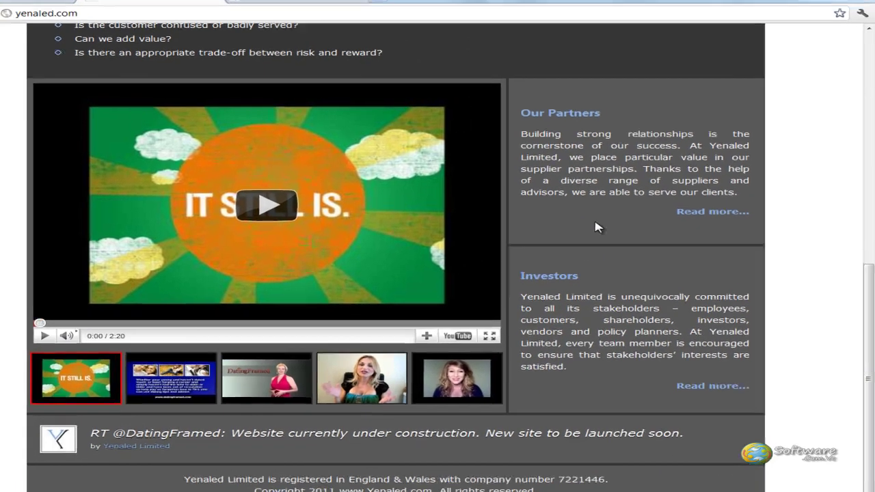
pyautogui.doubleClick(651, 155)
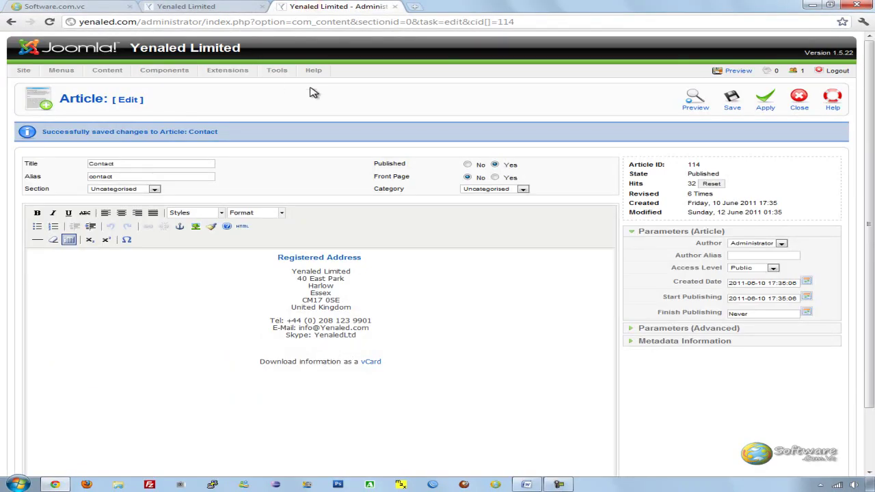
pyautogui.click(800, 99)
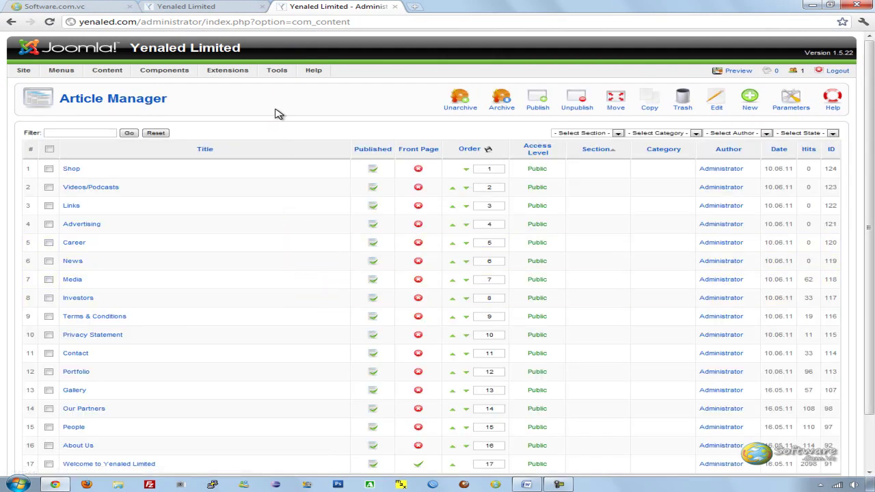
pyautogui.moveTo(225, 76)
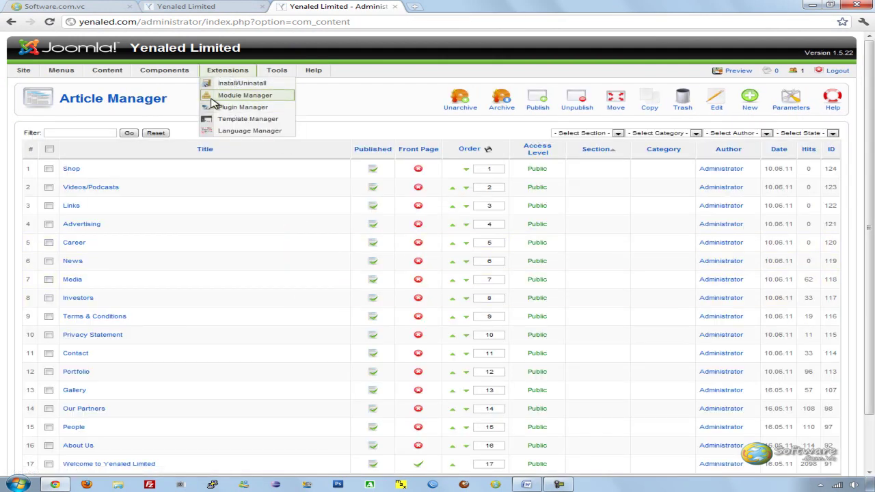
pyautogui.click(245, 96)
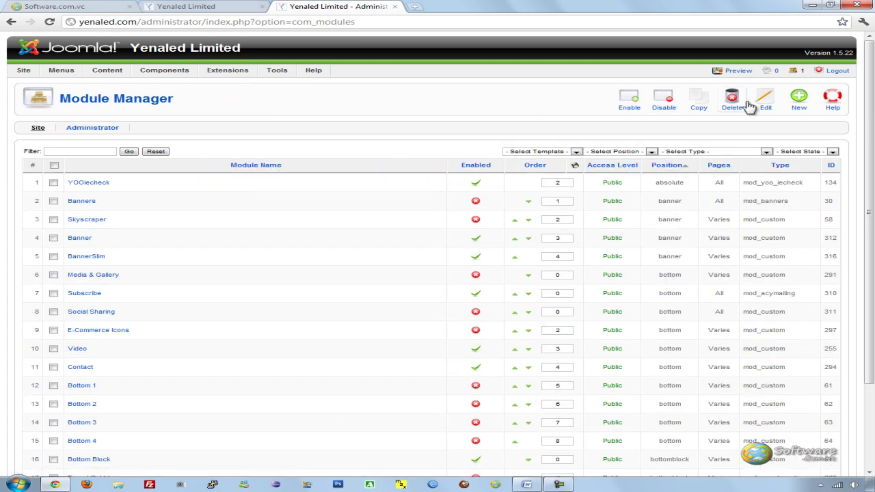
# Step: Compare the site module list with the Our Partners box on the live home page
pyautogui.scroll(-1, 872, 122)
pyautogui.click(205, 7)
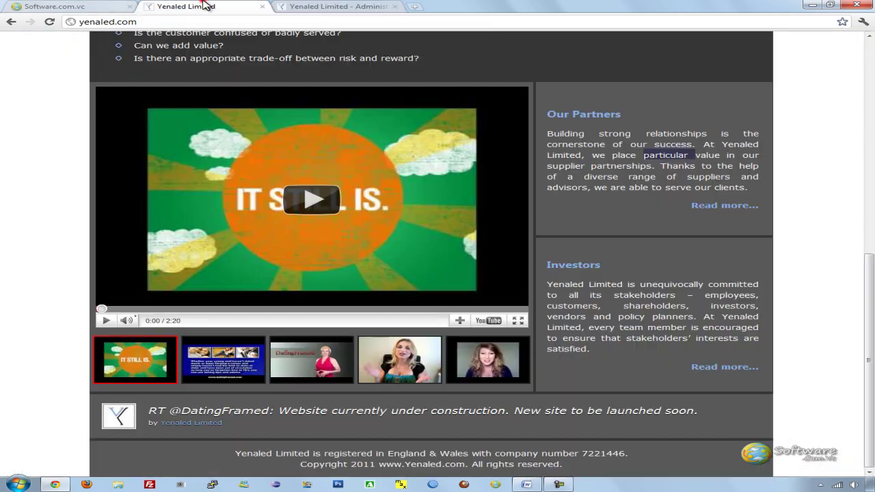
pyautogui.click(551, 111)
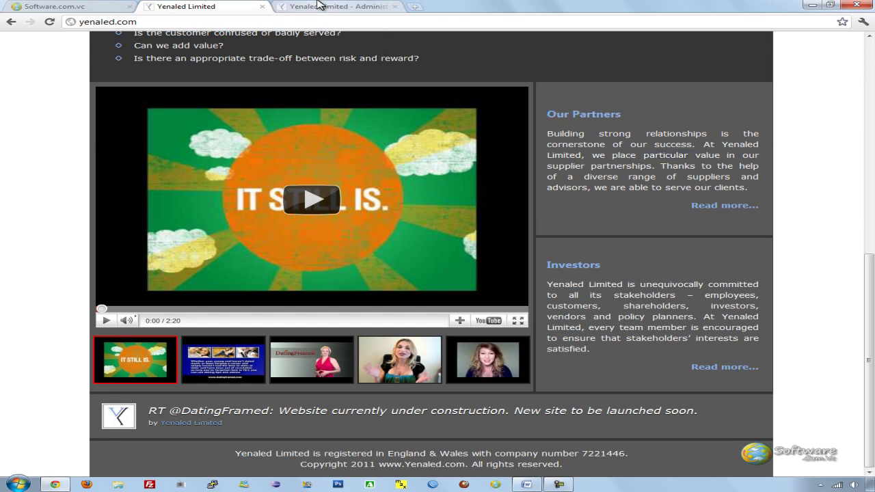
pyautogui.click(366, 12)
pyautogui.scroll(-1, 251, 280)
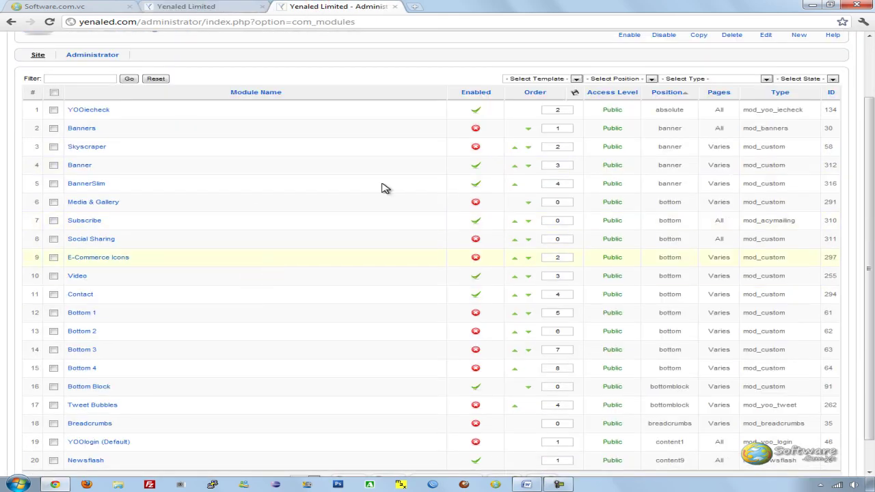
# Step: Sort the module list by enabled state and open the Our Partners module at its custom output text
pyautogui.click(487, 91)
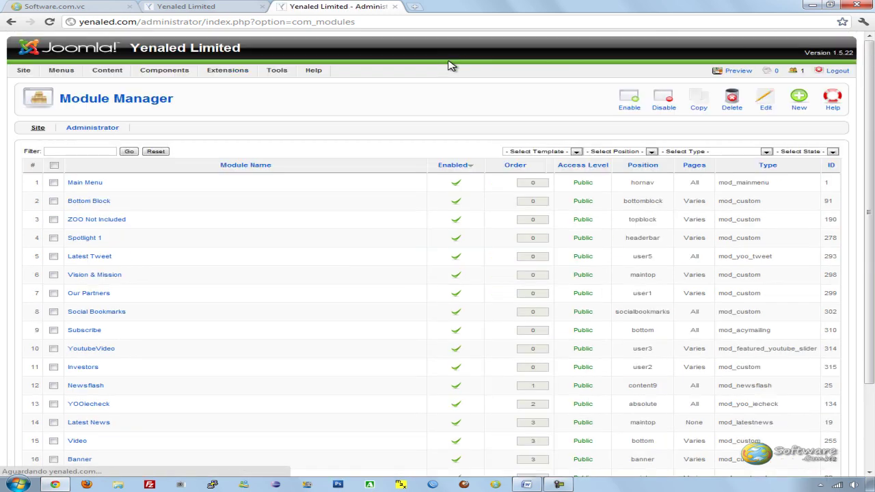
pyautogui.scroll(-2, 307, 182)
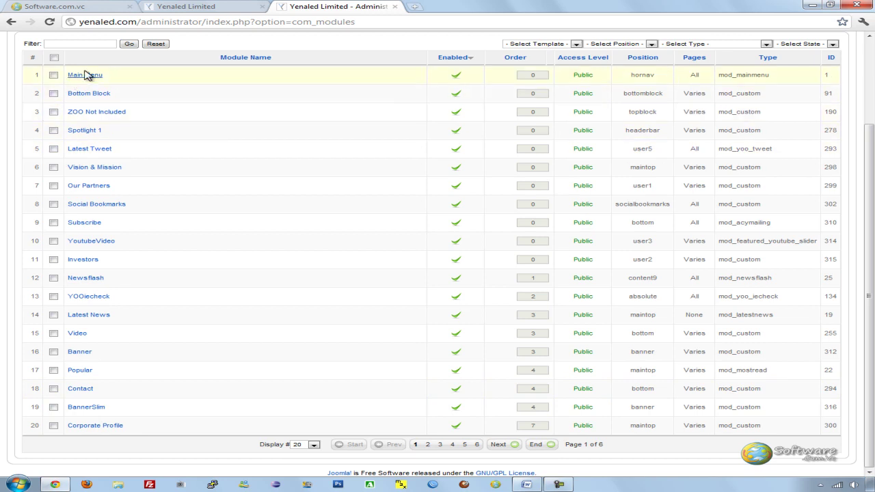
pyautogui.click(78, 188)
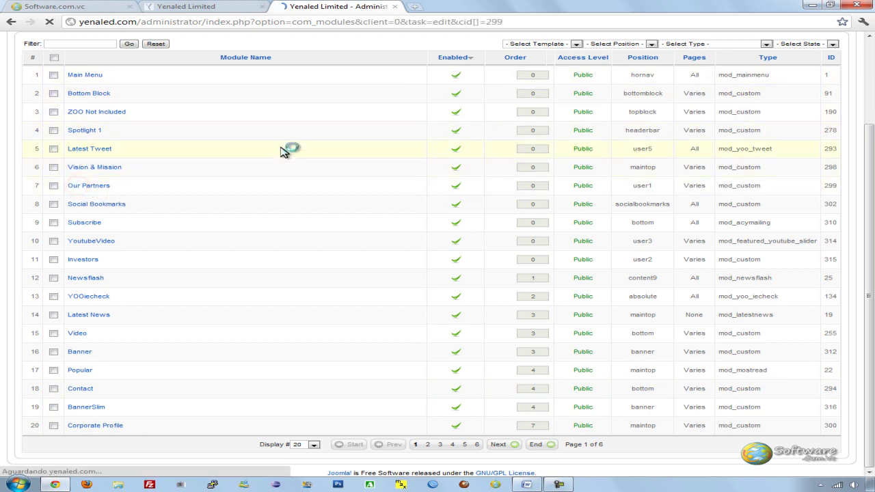
pyautogui.scroll(-2, 653, 328)
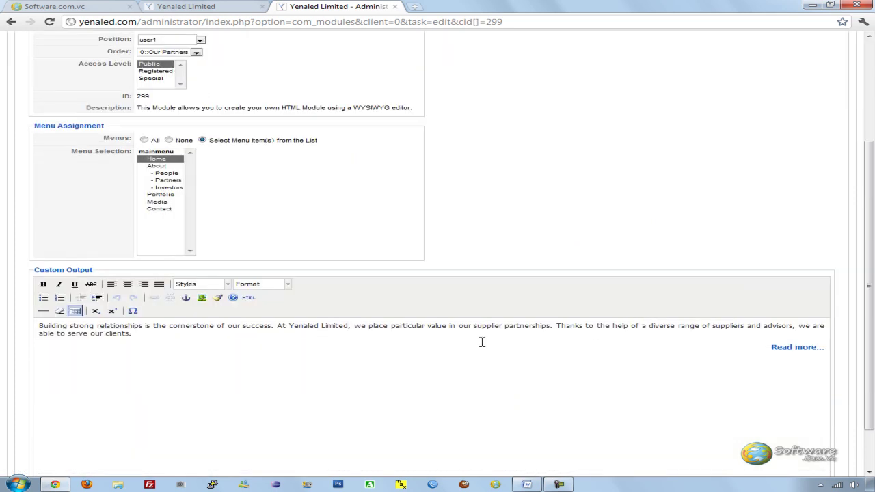
# Step: Inspect the paragraph text and its formatting options in the Our Partners module's custom output, along with the module details
pyautogui.click(182, 329)
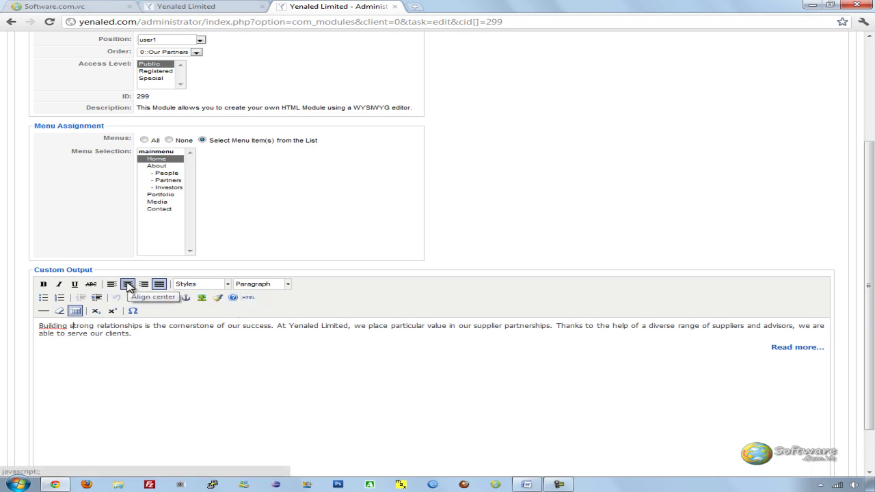
pyautogui.moveTo(189, 326); pyautogui.dragTo(216, 327)
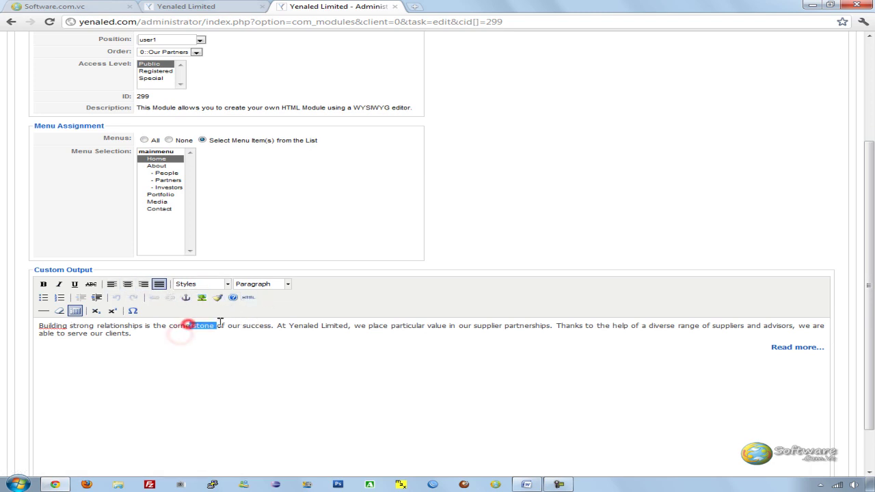
pyautogui.scroll(1, 408, 297)
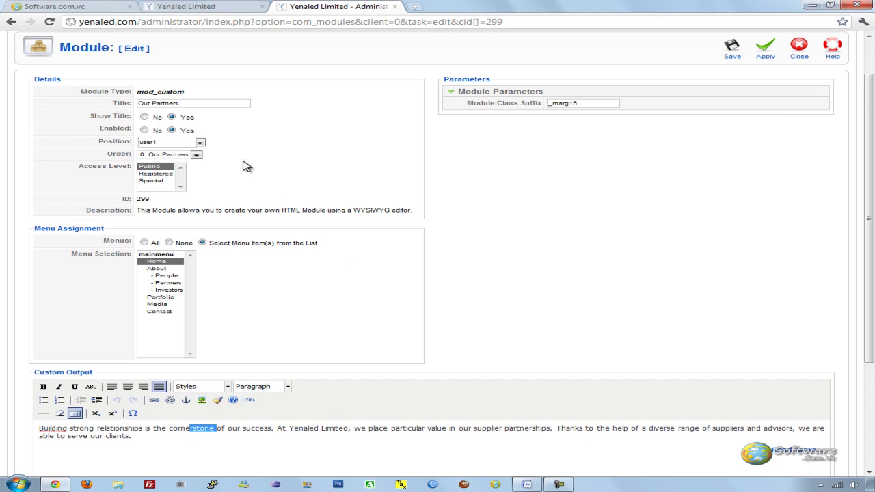
# Step: Look at the Our Partners and Investors boxes on the live home page and browse the module's available positions
pyautogui.click(190, 6)
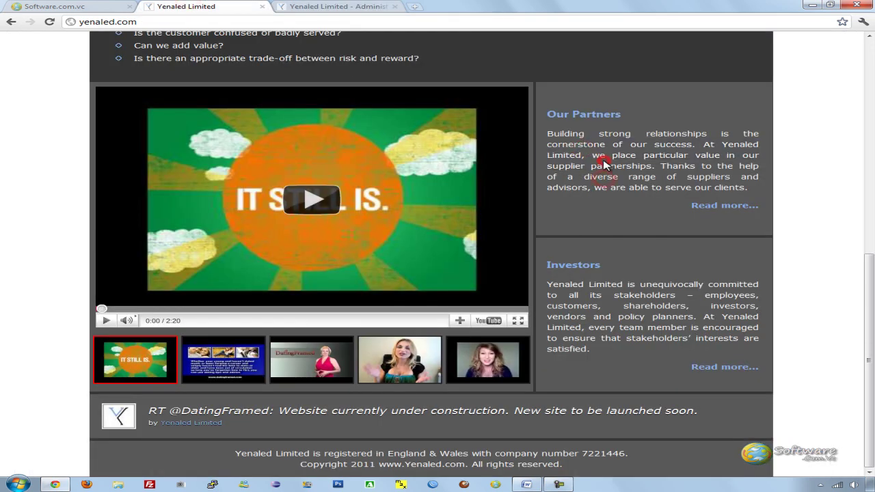
pyautogui.moveTo(644, 338); pyautogui.dragTo(636, 313)
pyautogui.click(636, 313)
pyautogui.click(342, 7)
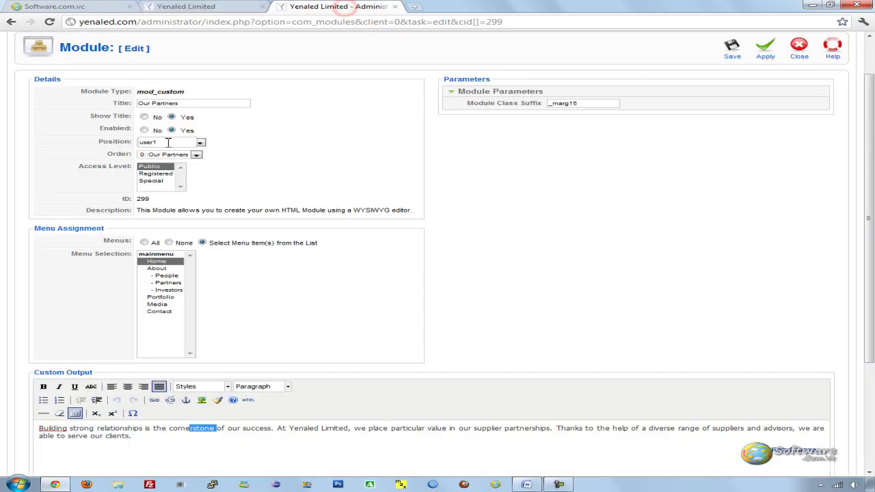
pyautogui.click(200, 142)
pyautogui.moveTo(200, 195); pyautogui.dragTo(204, 205)
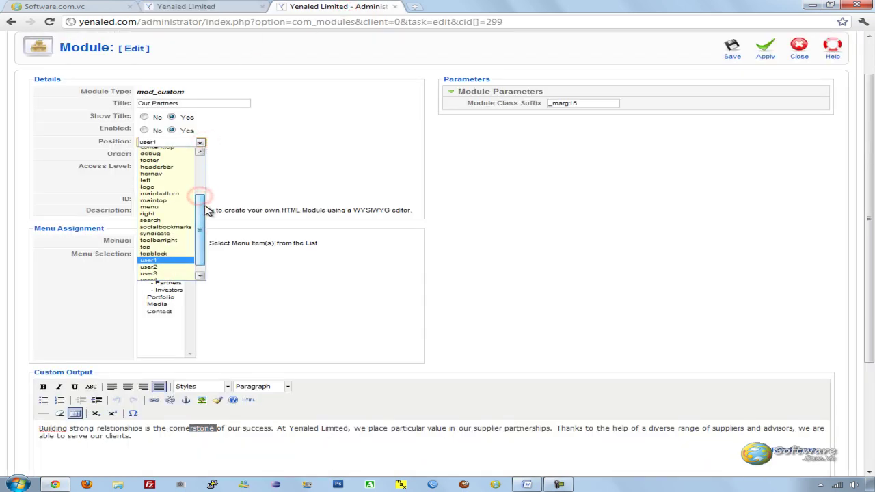
# Step: Compare the module's position choices, such as user1 and user2, with the box locations on the live home page, keeping user1
pyautogui.click(198, 5)
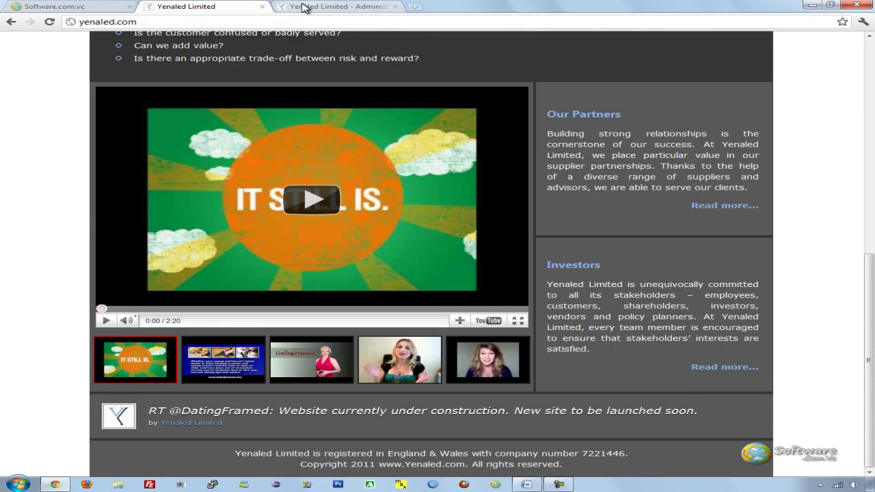
pyautogui.click(335, 6)
pyautogui.click(202, 143)
pyautogui.click(202, 143)
pyautogui.click(226, 6)
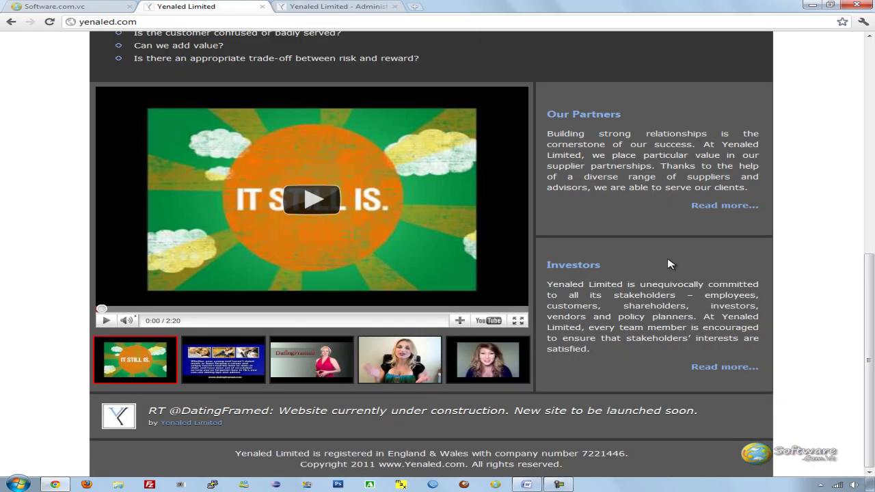
pyautogui.click(351, 5)
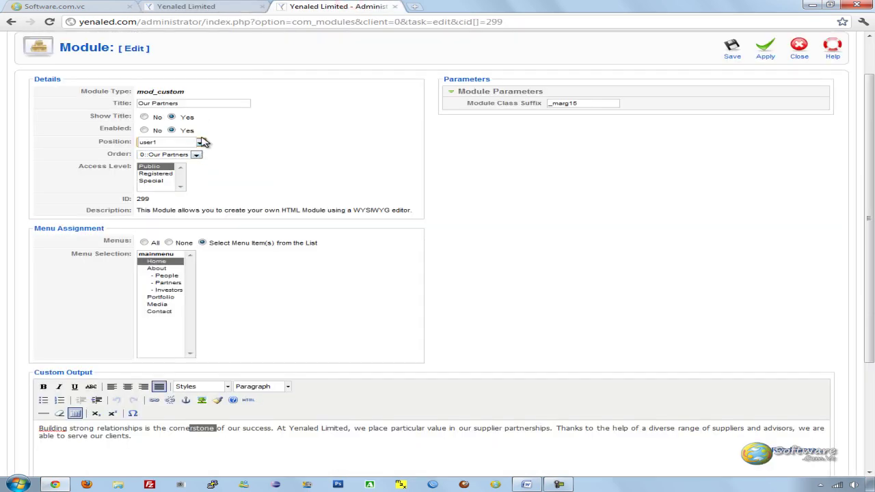
pyautogui.click(201, 142)
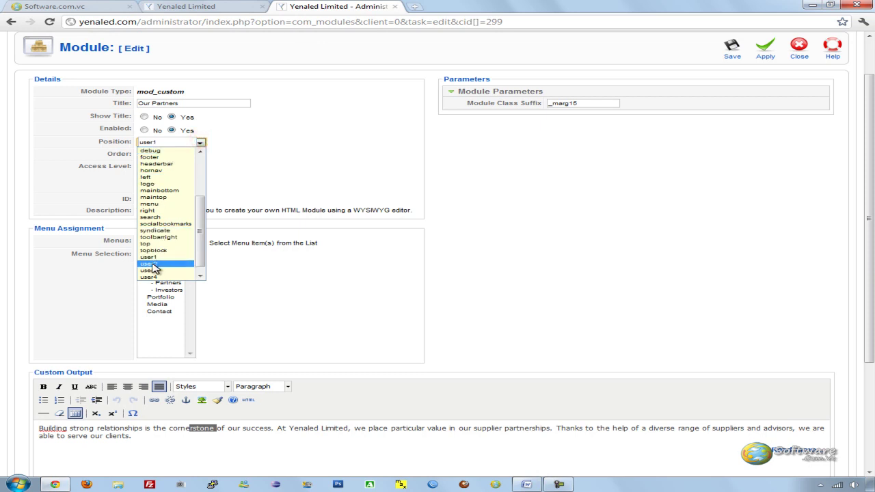
pyautogui.click(461, 257)
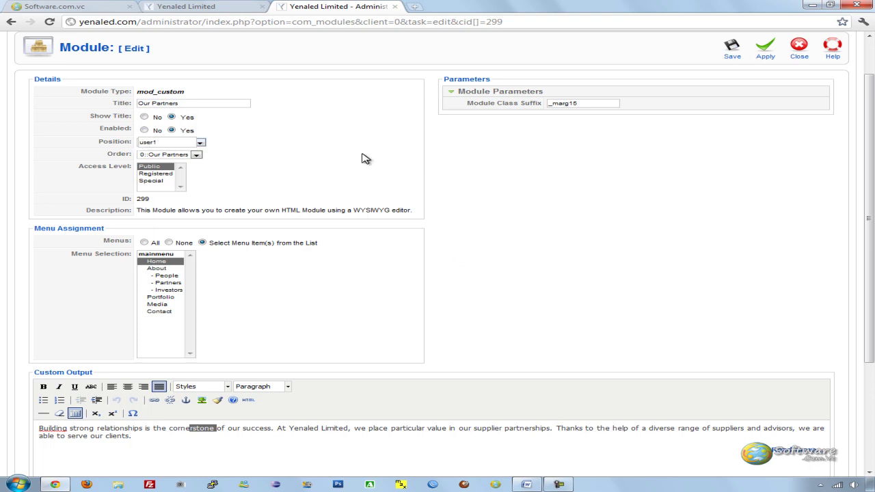
# Step: Examine the Investors box and the rest of the live home page from the lower section up to the header
pyautogui.click(200, 6)
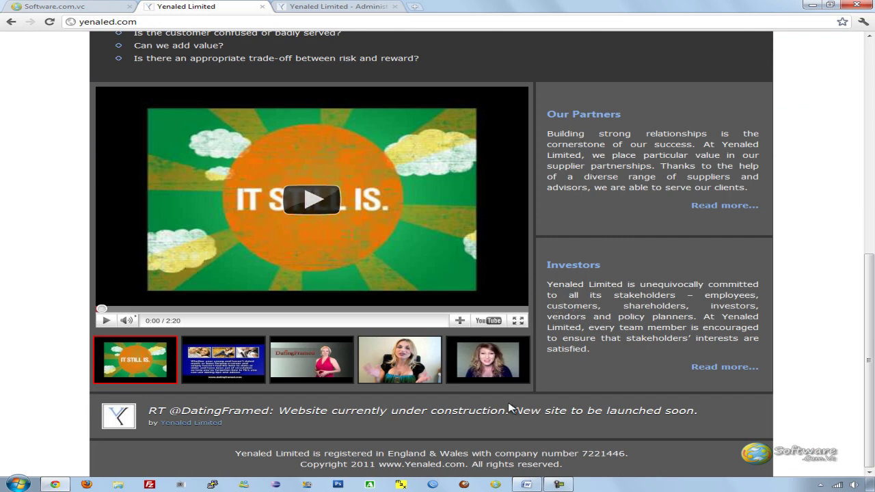
pyautogui.moveTo(684, 290); pyautogui.dragTo(631, 347)
pyautogui.click(626, 333)
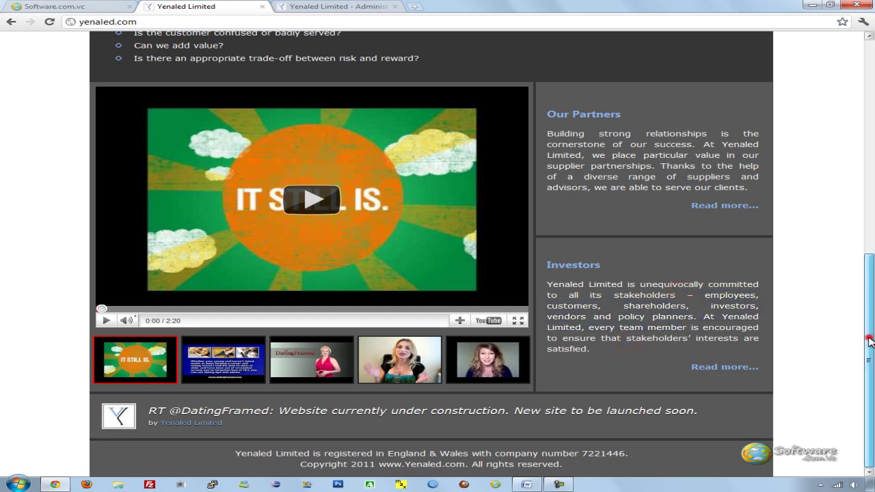
pyautogui.moveTo(868, 335); pyautogui.dragTo(859, 118)
pyautogui.moveTo(871, 159); pyautogui.dragTo(871, 176)
# Step: Close the Our Partners module without saving and return to the module list
pyautogui.click(356, 6)
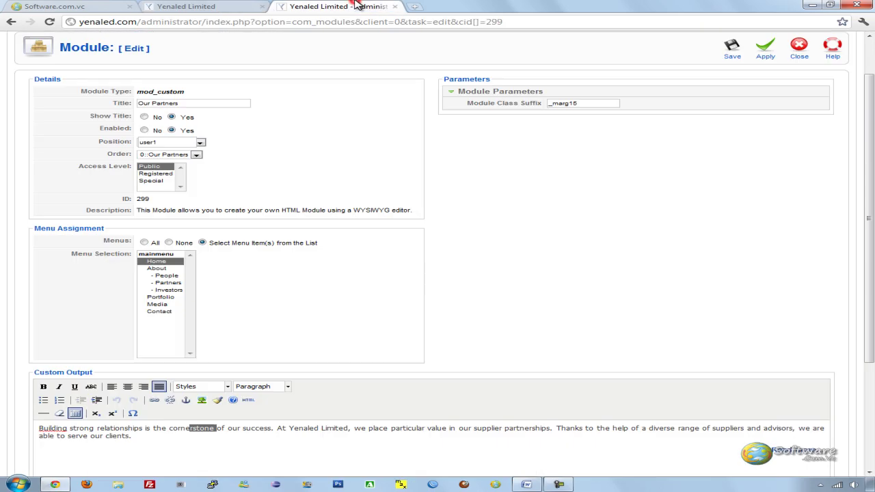
pyautogui.scroll(1, 539, 261)
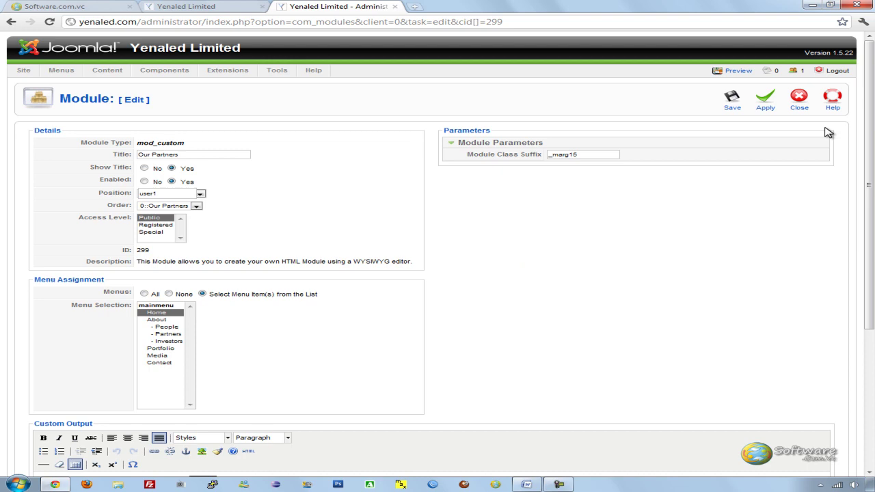
pyautogui.click(799, 99)
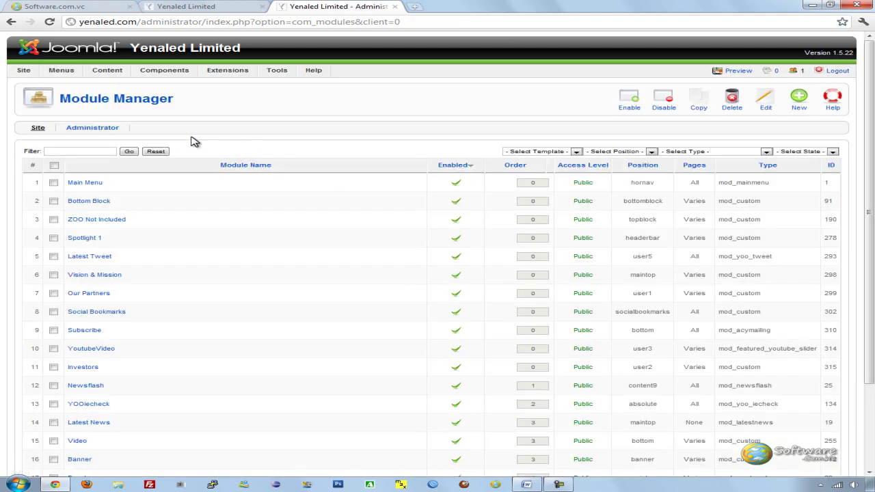
# Step: Open the administrator Control Panel and collapse the Welcome to Joomla! section
pyautogui.click(30, 81)
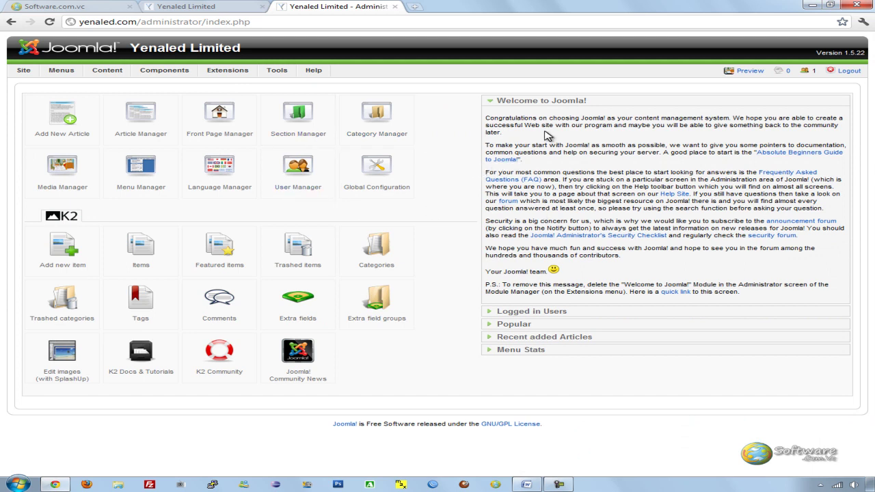
pyautogui.moveTo(544, 123); pyautogui.dragTo(502, 133)
pyautogui.click(490, 100)
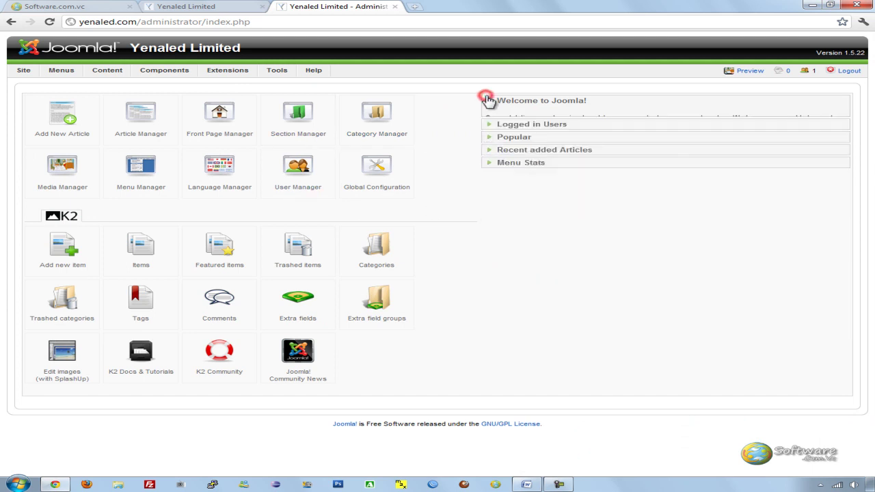
# Step: Review the header, banner and welcome text on the live Yenaled Limited home page
pyautogui.click(218, 6)
pyautogui.scroll(1, 16, 226)
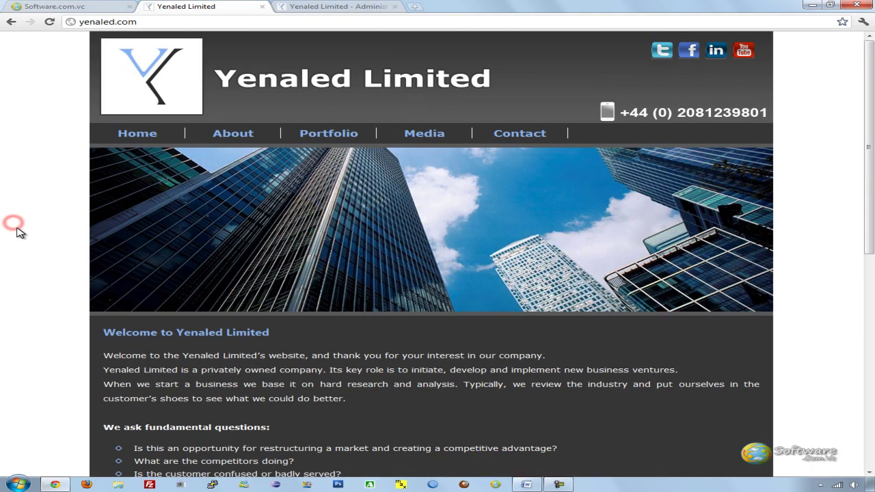
pyautogui.scroll(-1, 870, 142)
pyautogui.scroll(1, 870, 142)
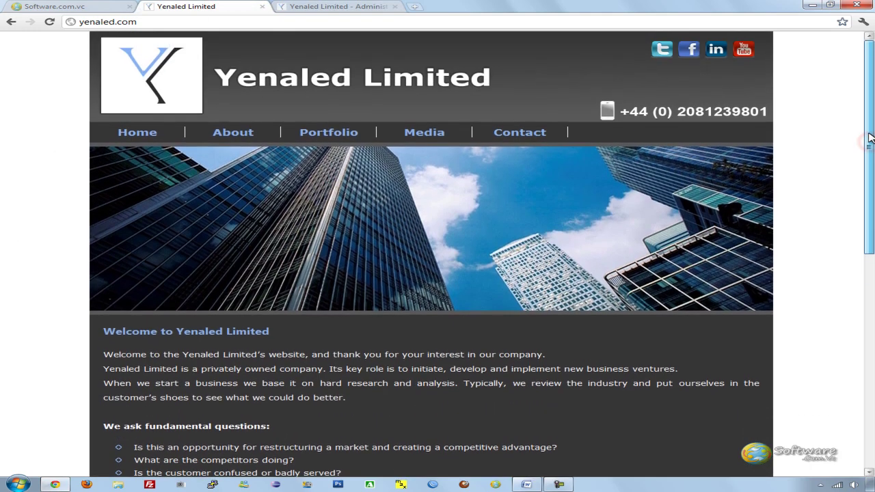
# Step: Revisit the Joomla Control Panel and view the Software.com.vc home page
pyautogui.click(357, 6)
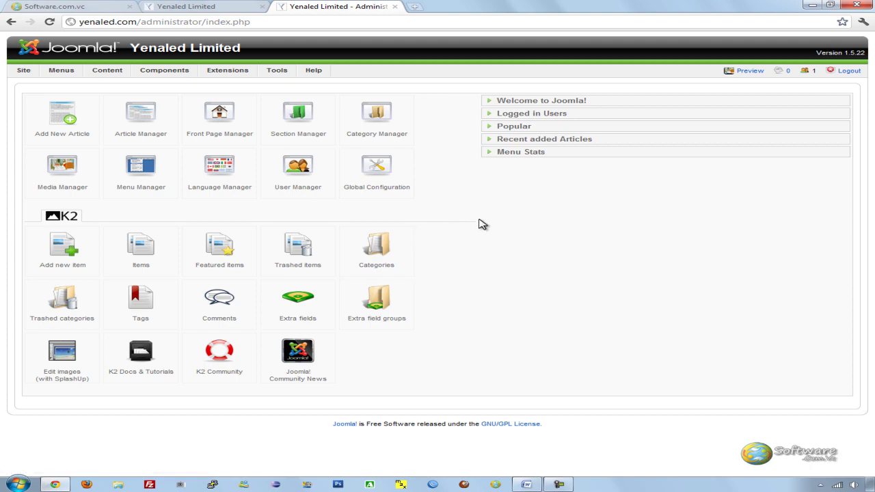
pyautogui.click(219, 9)
pyautogui.click(89, 9)
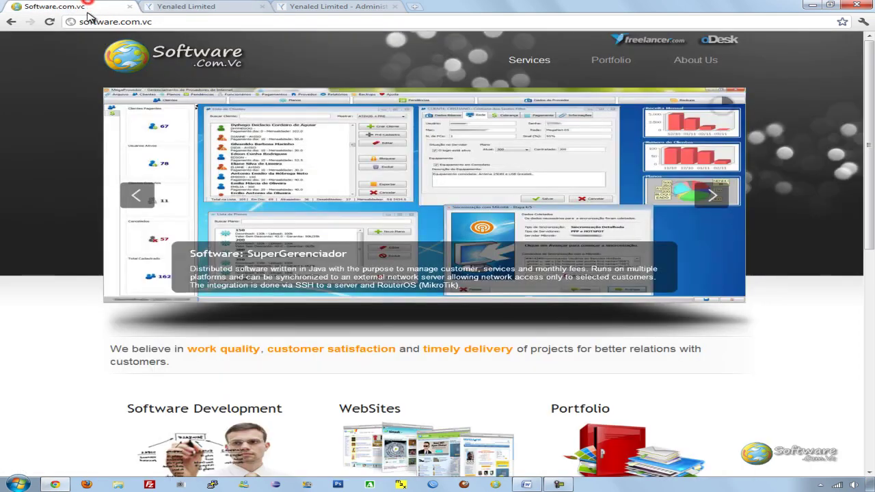
pyautogui.moveTo(871, 149)
pyautogui.mouseDown()
pyautogui.moveTo(873, 376)
pyautogui.moveTo(871, 141)
pyautogui.mouseUp()
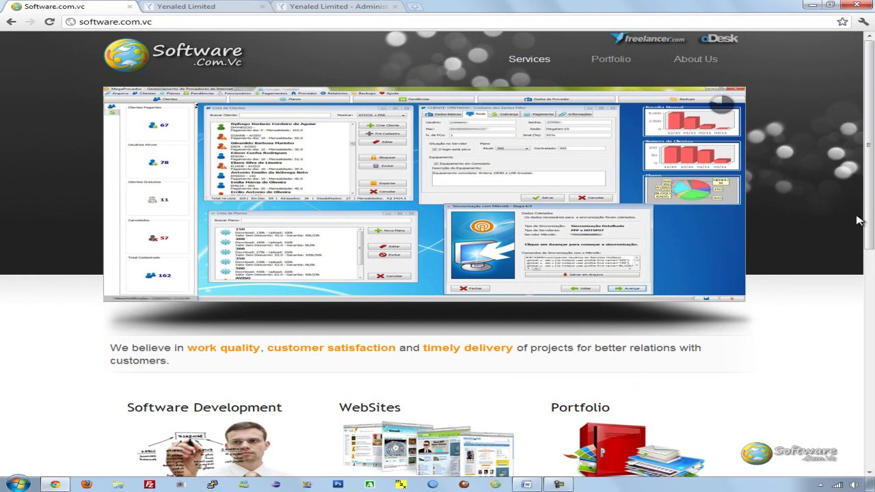